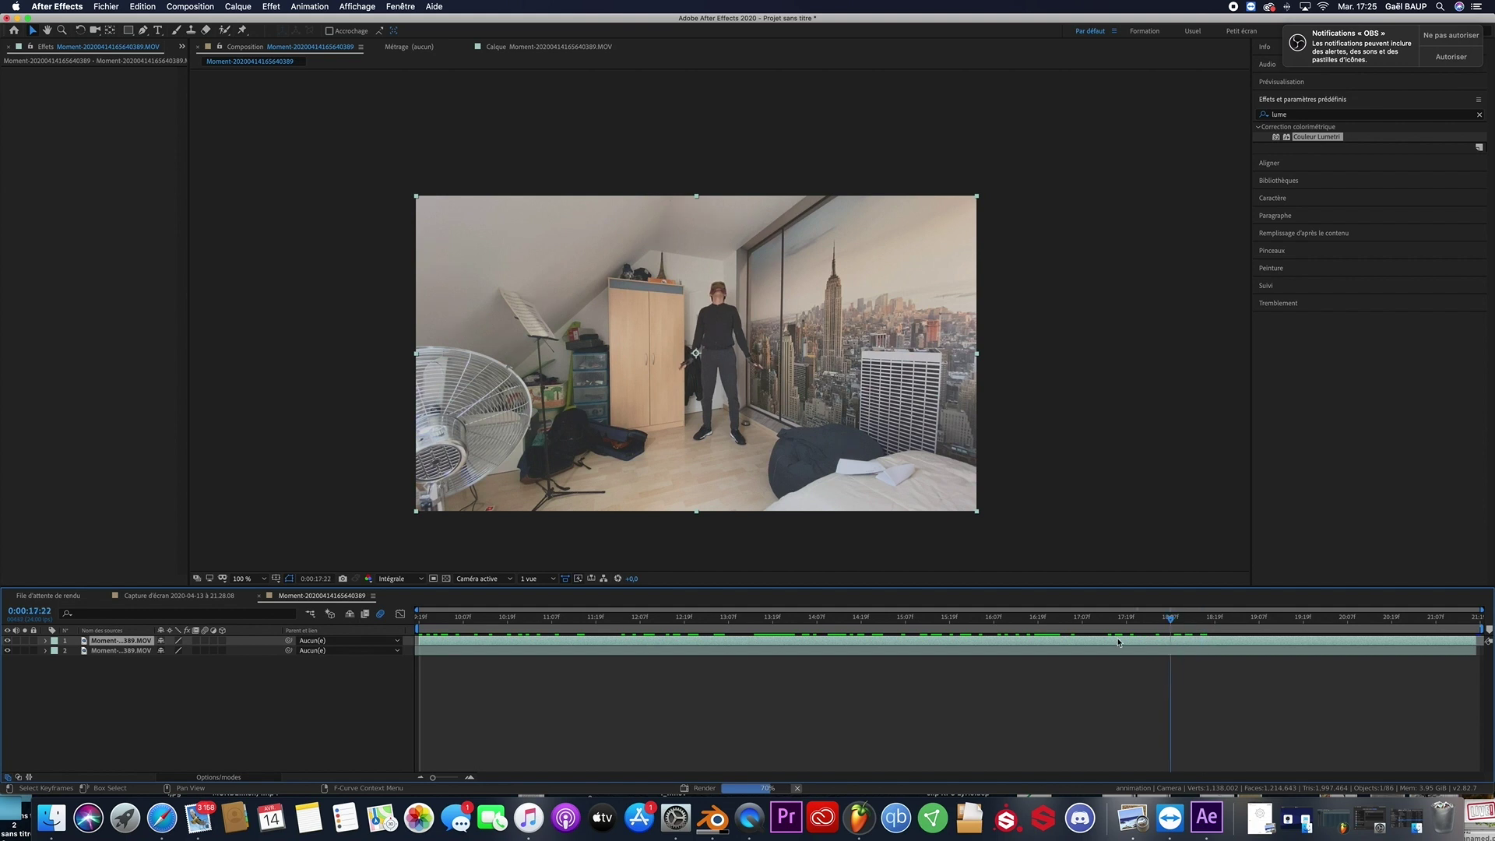
Hide the top clip and look up the freeze-frame option for the empty-room layer beneath it
click(8, 640)
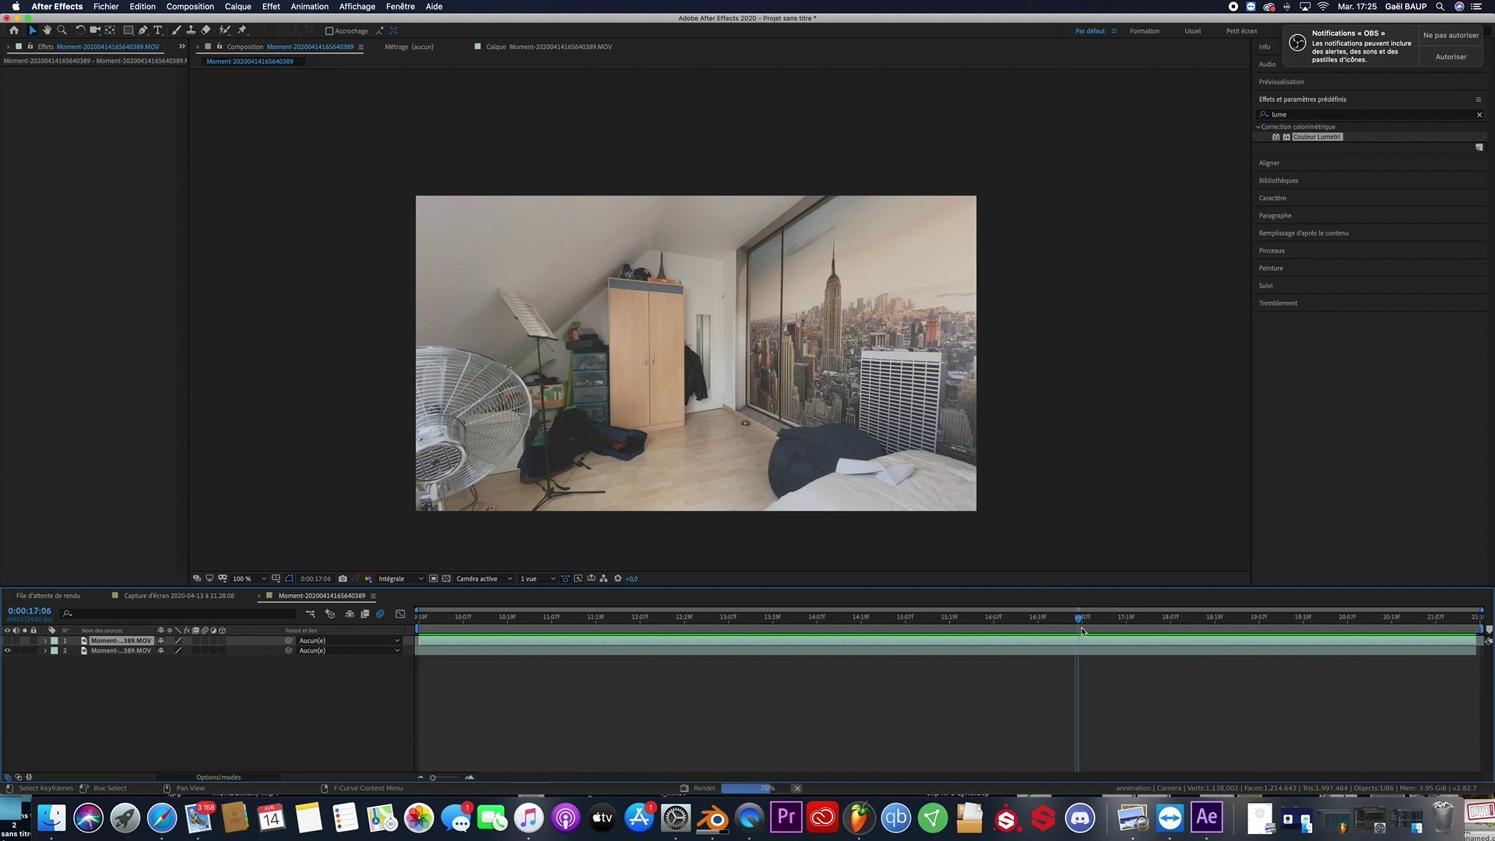
double_click(1092, 657)
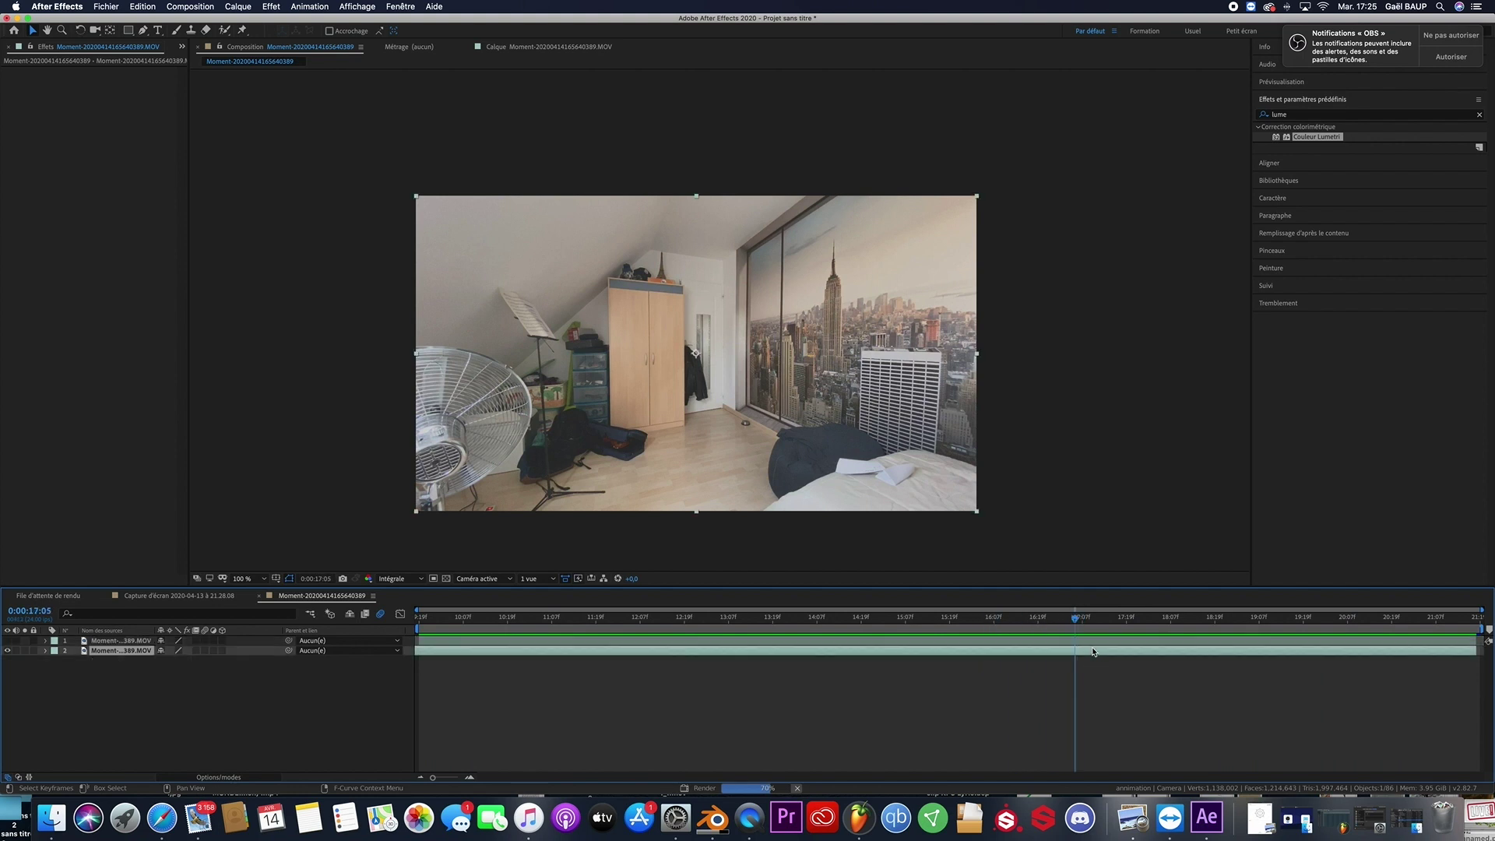
right_click(1090, 656)
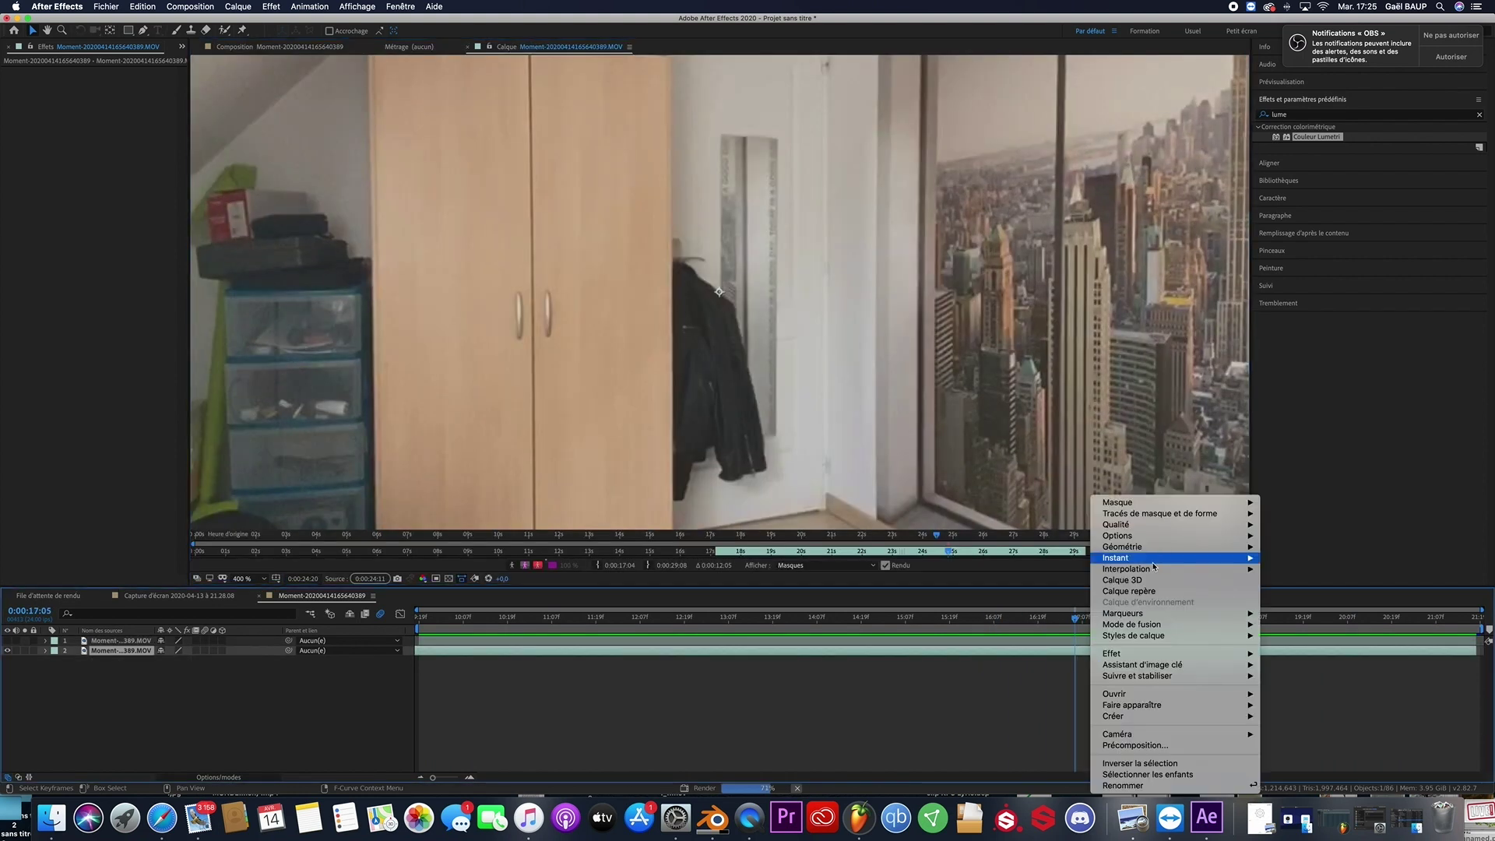
mouse_move(1237, 558)
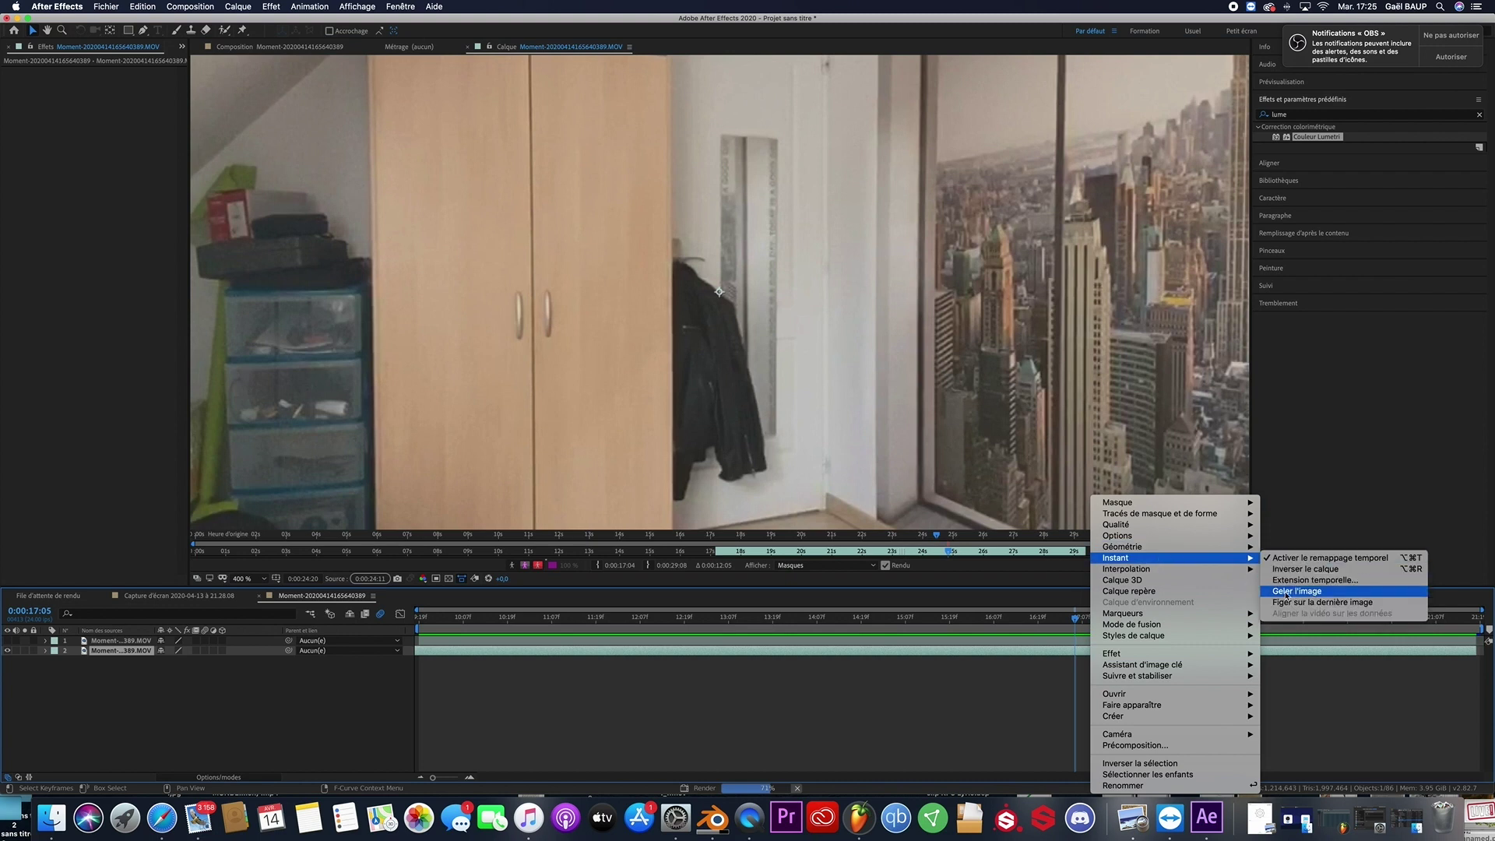
click(790, 580)
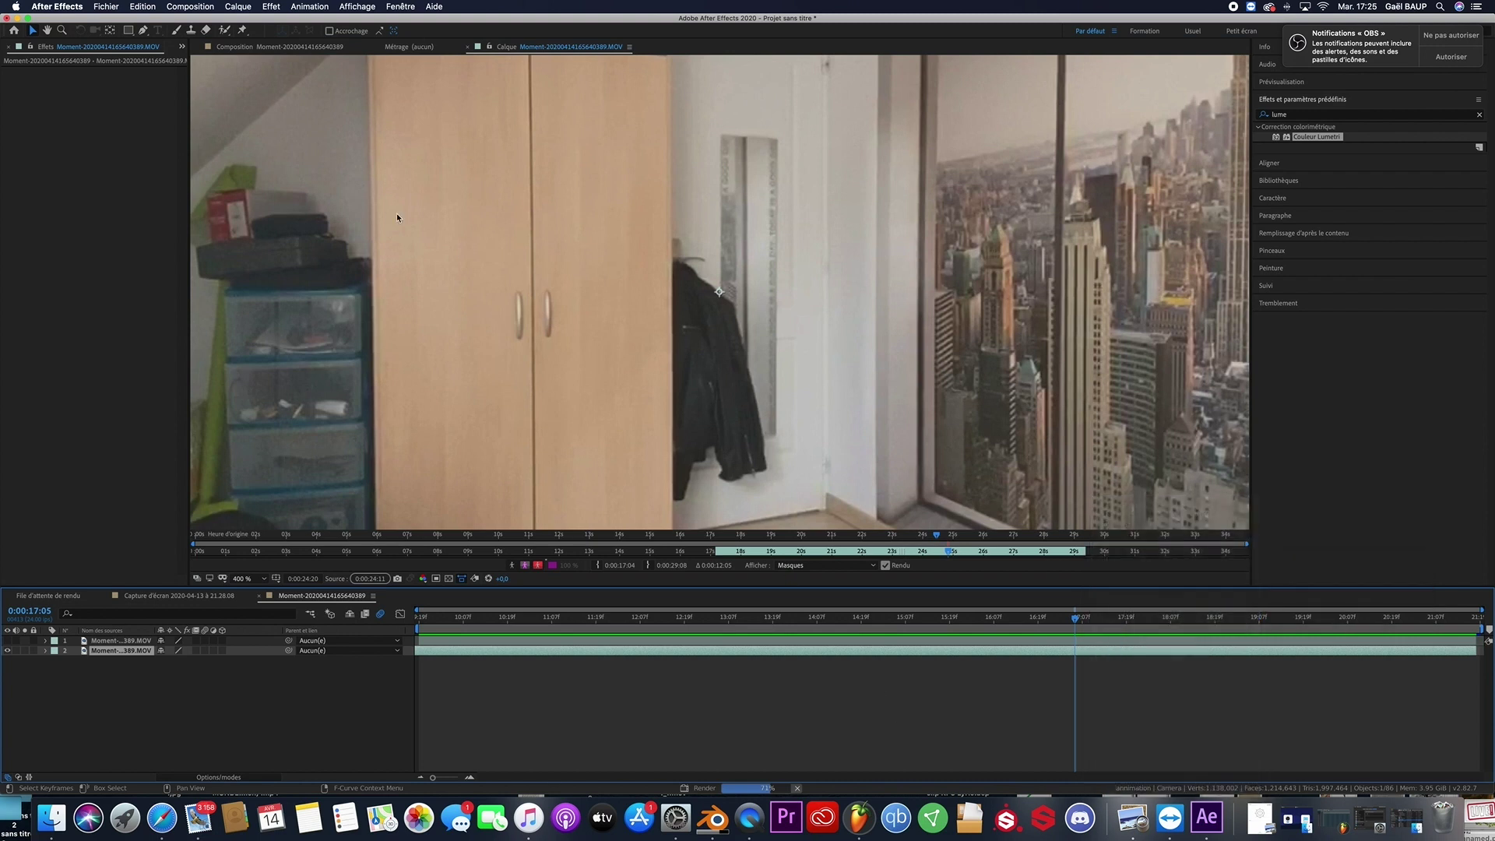
click(249, 47)
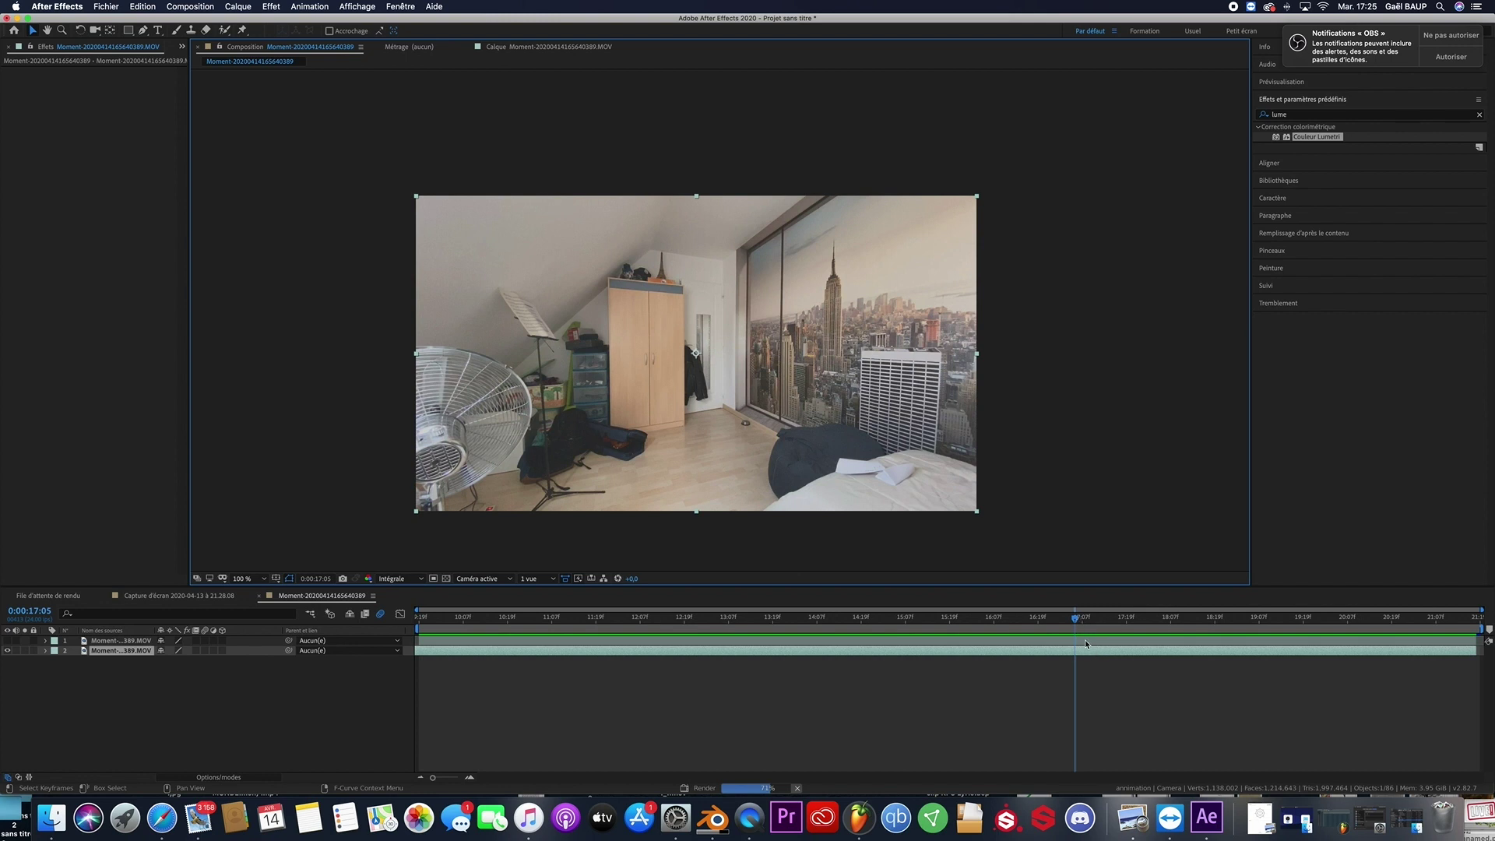
Show the top clip of the standing person again and split it at 0:00:16:18
click(1086, 638)
drag(1075, 617, 957, 617)
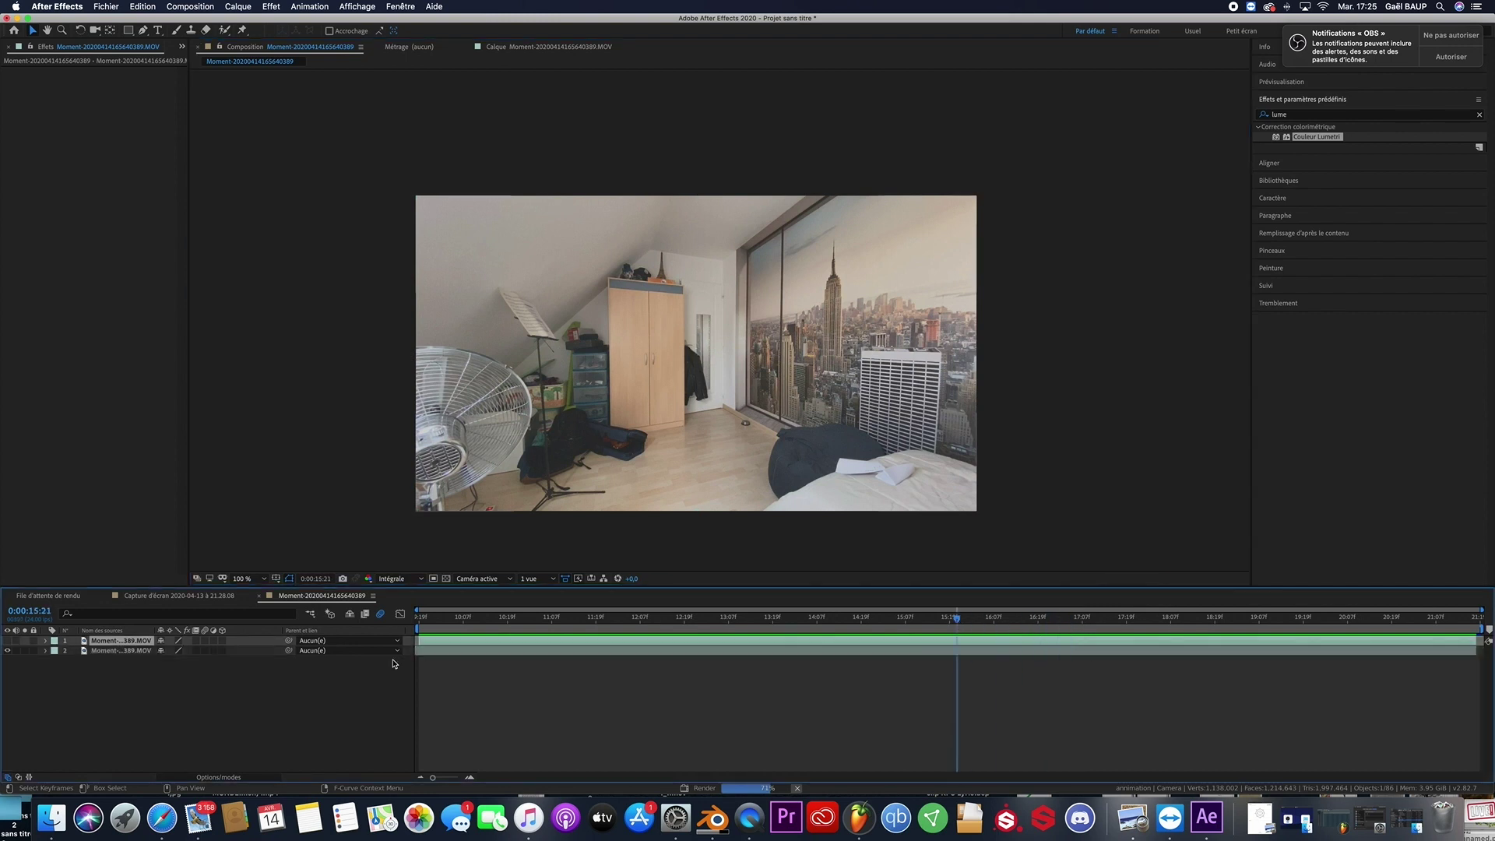
click(8, 640)
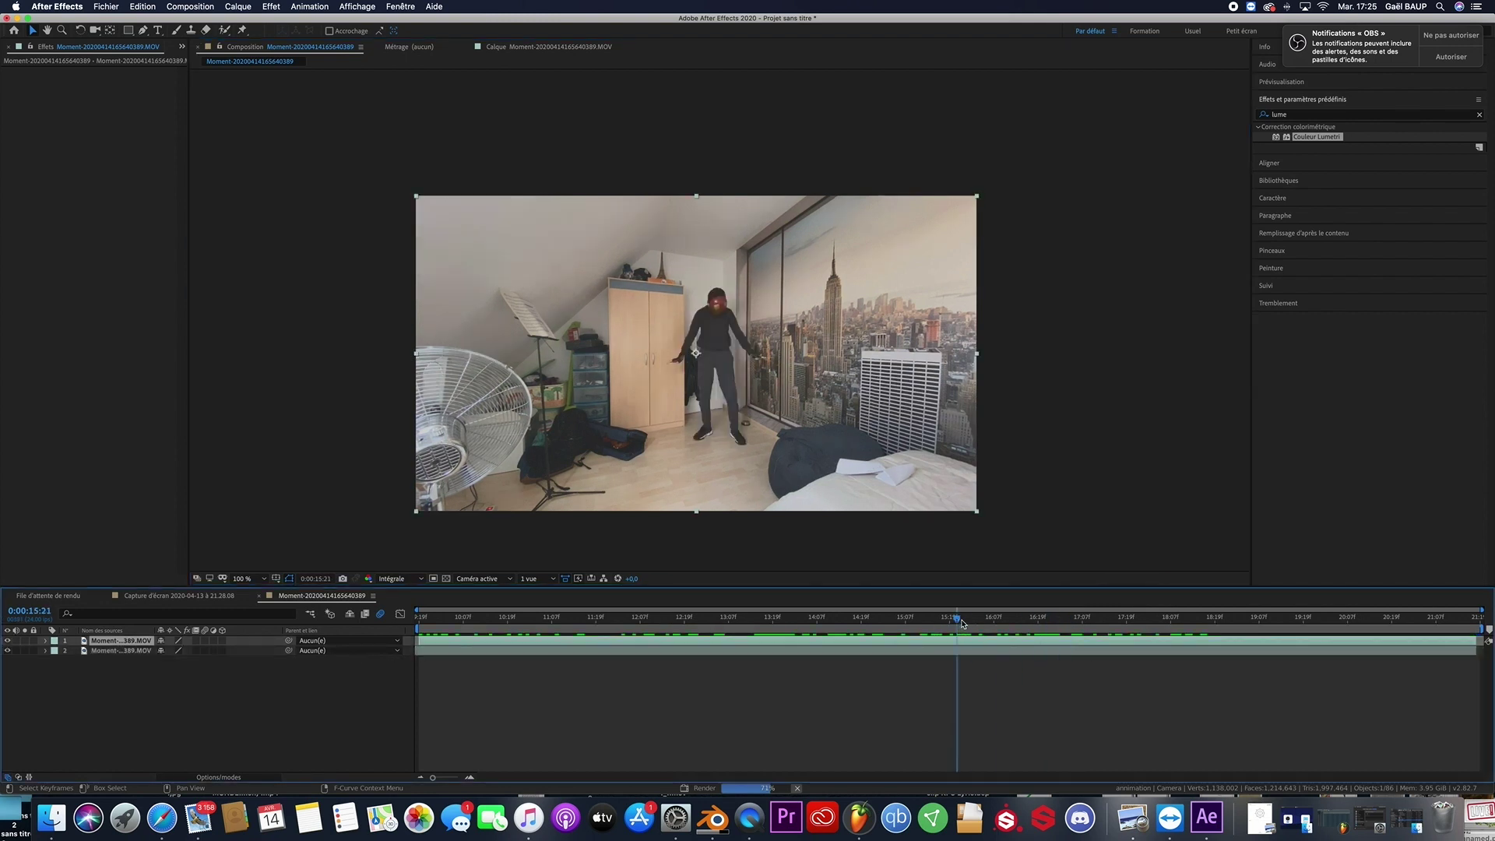
drag(961, 620, 1037, 625)
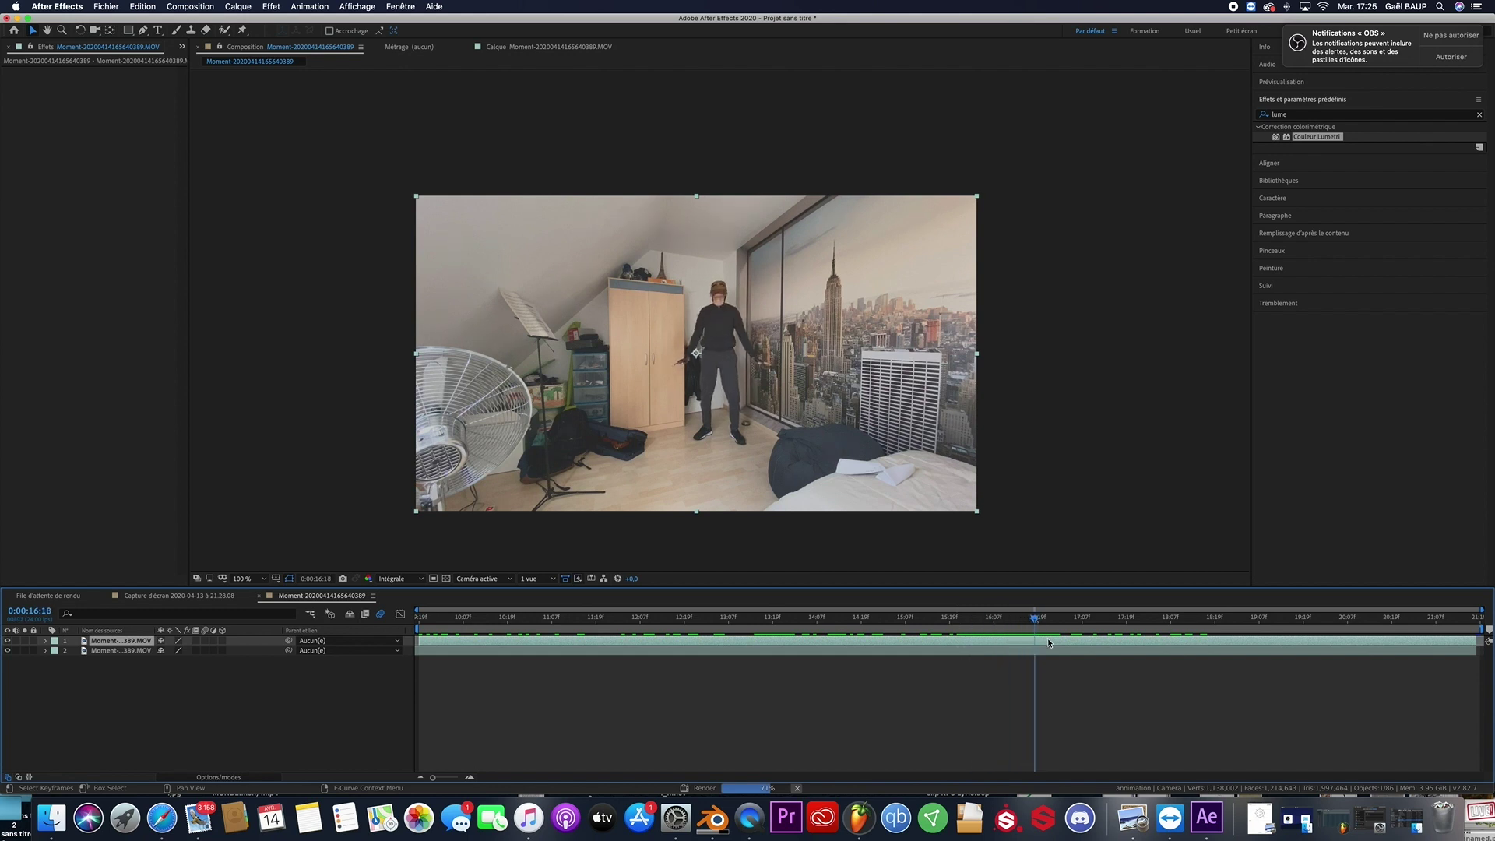
key(super+shift+d)
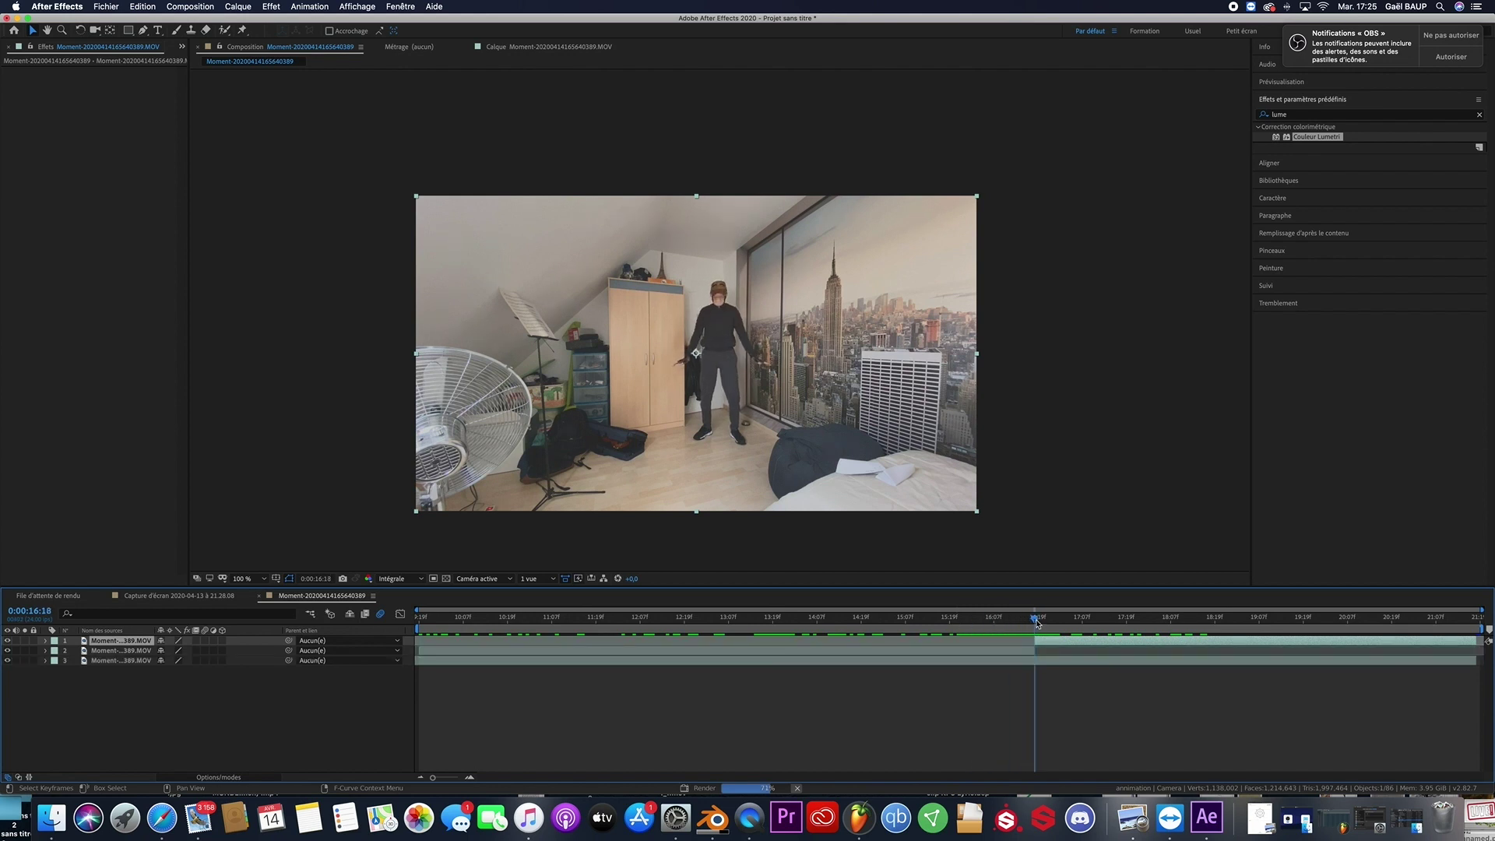
Split the second part of the person clip at 0:00:16:22 and delete everything after that cut
drag(1037, 621, 1049, 620)
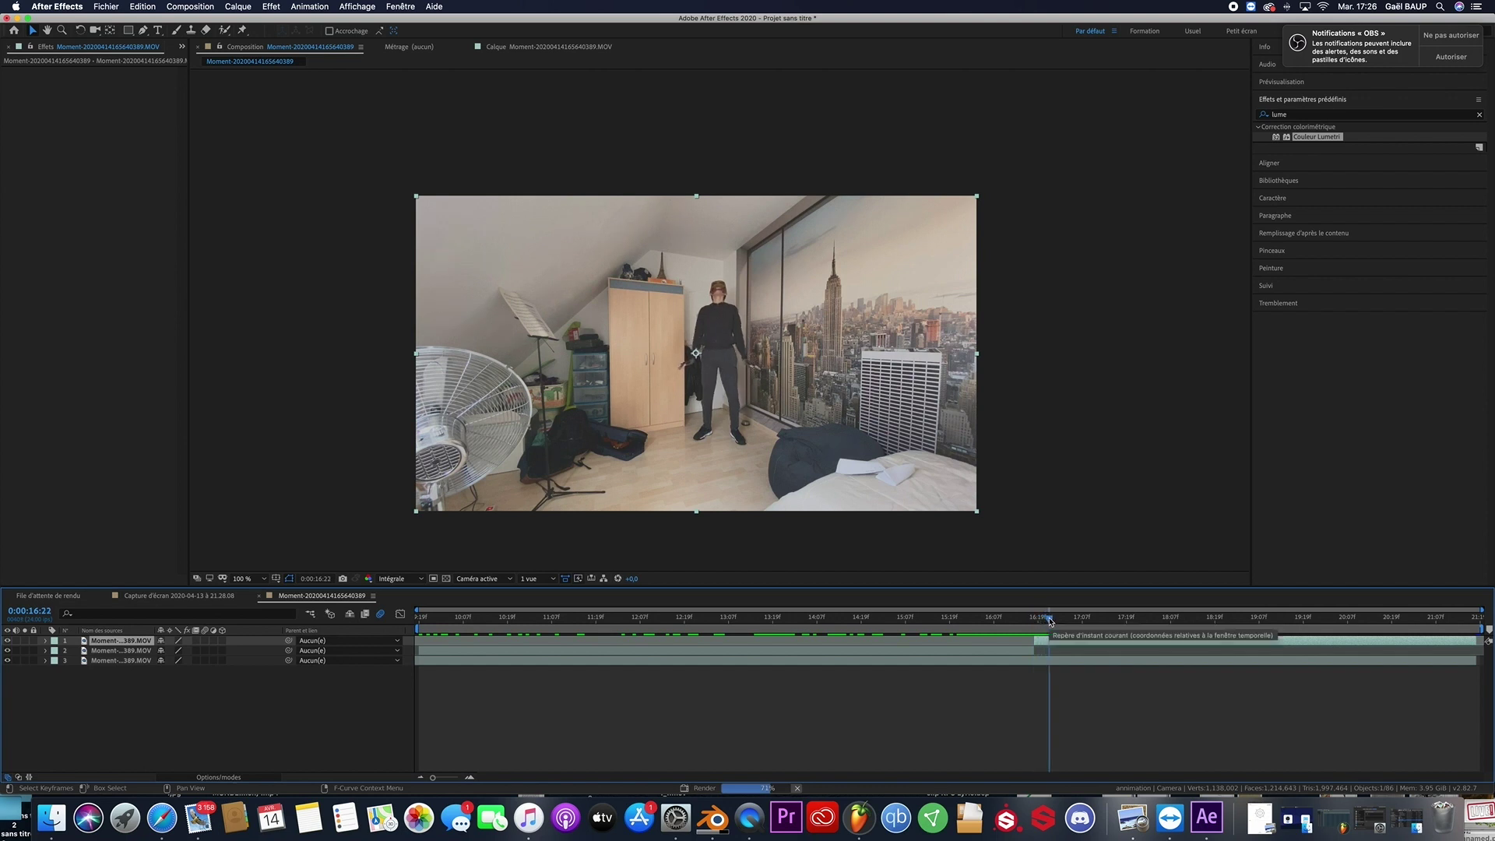
key(super+shift+d)
key(Delete)
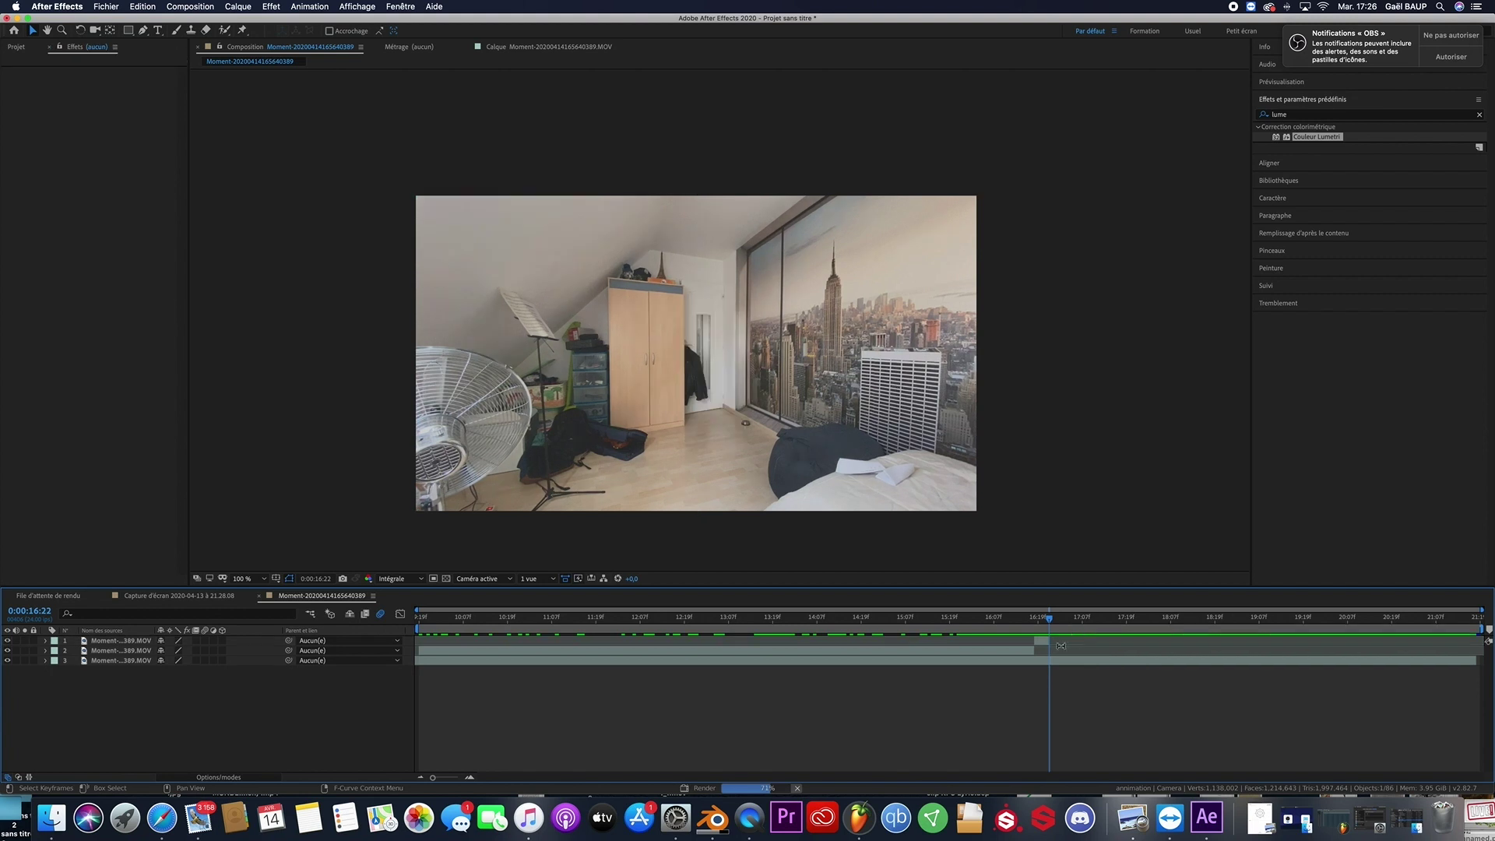
Cut the empty-room layer at 0:00:16:18, delete its earlier part, and place the remainder directly beneath the short person clip
key(Page_Up)
key(Page_Up)
key(Page_Up)
key(Page_Up)
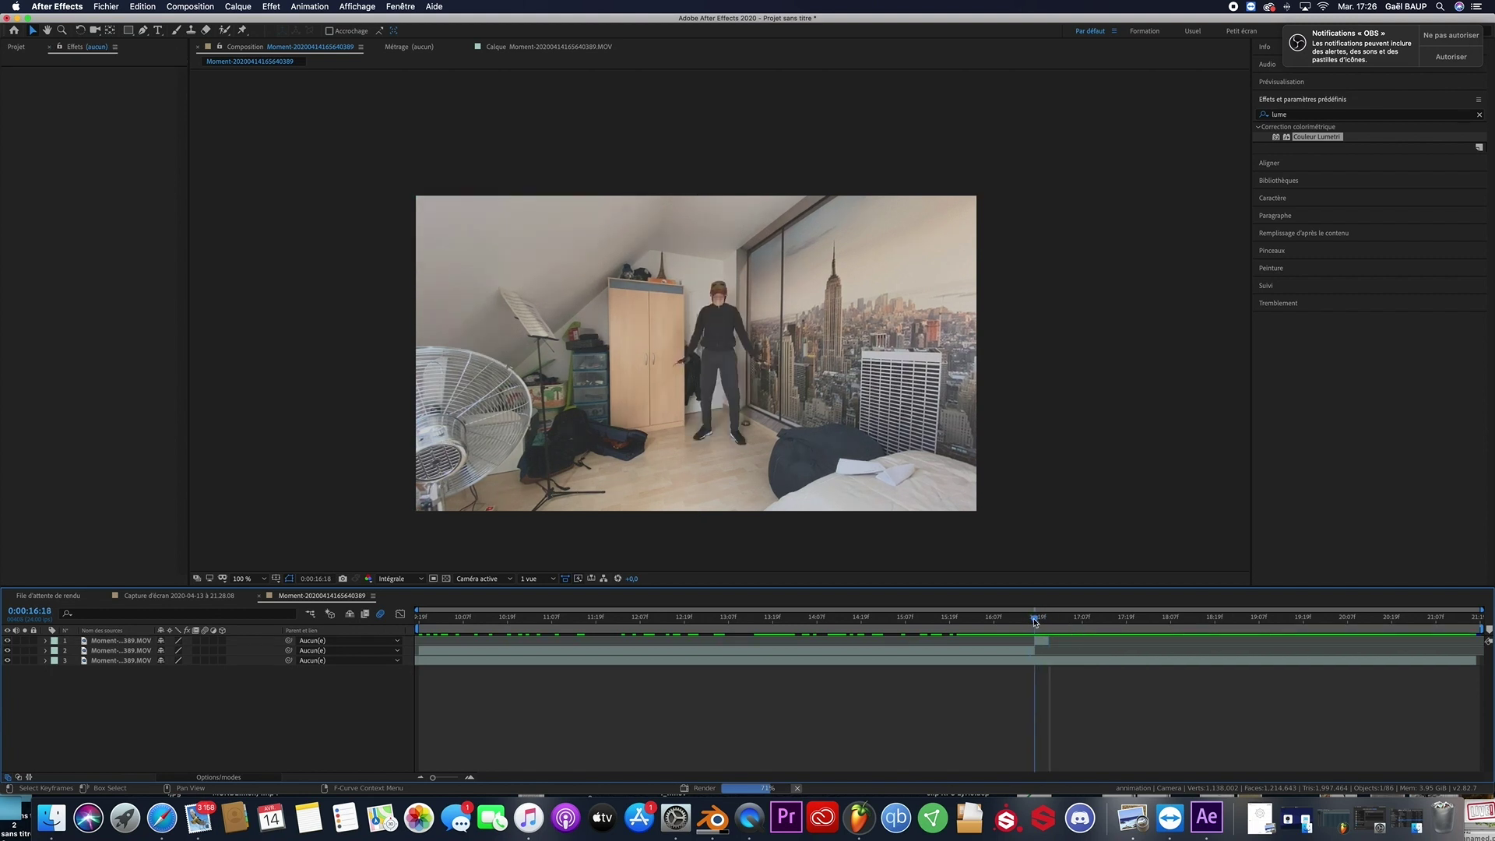
click(1025, 661)
key(super+shift+d)
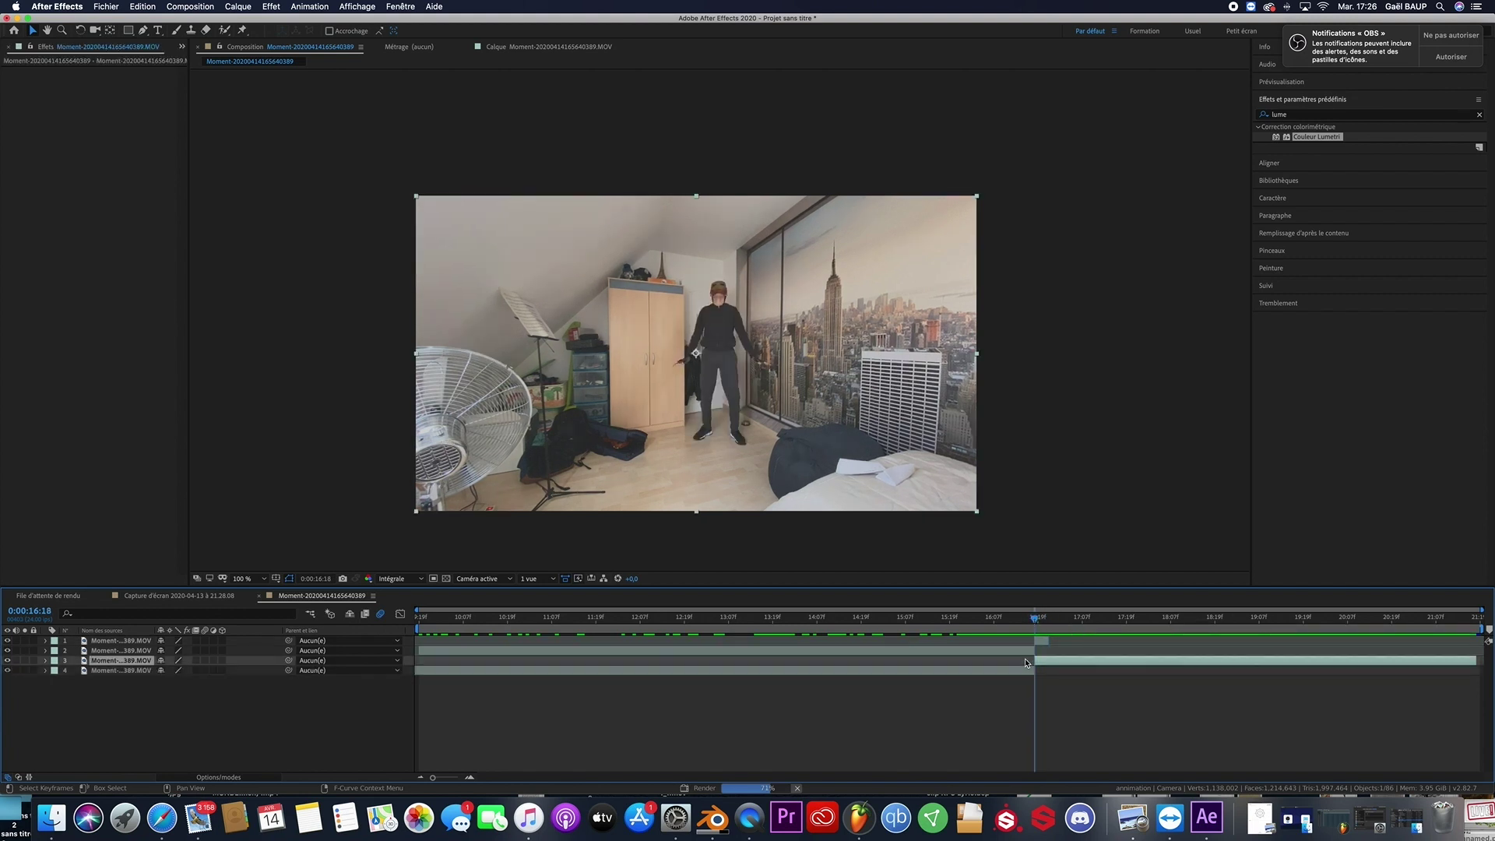
click(1023, 670)
key(Delete)
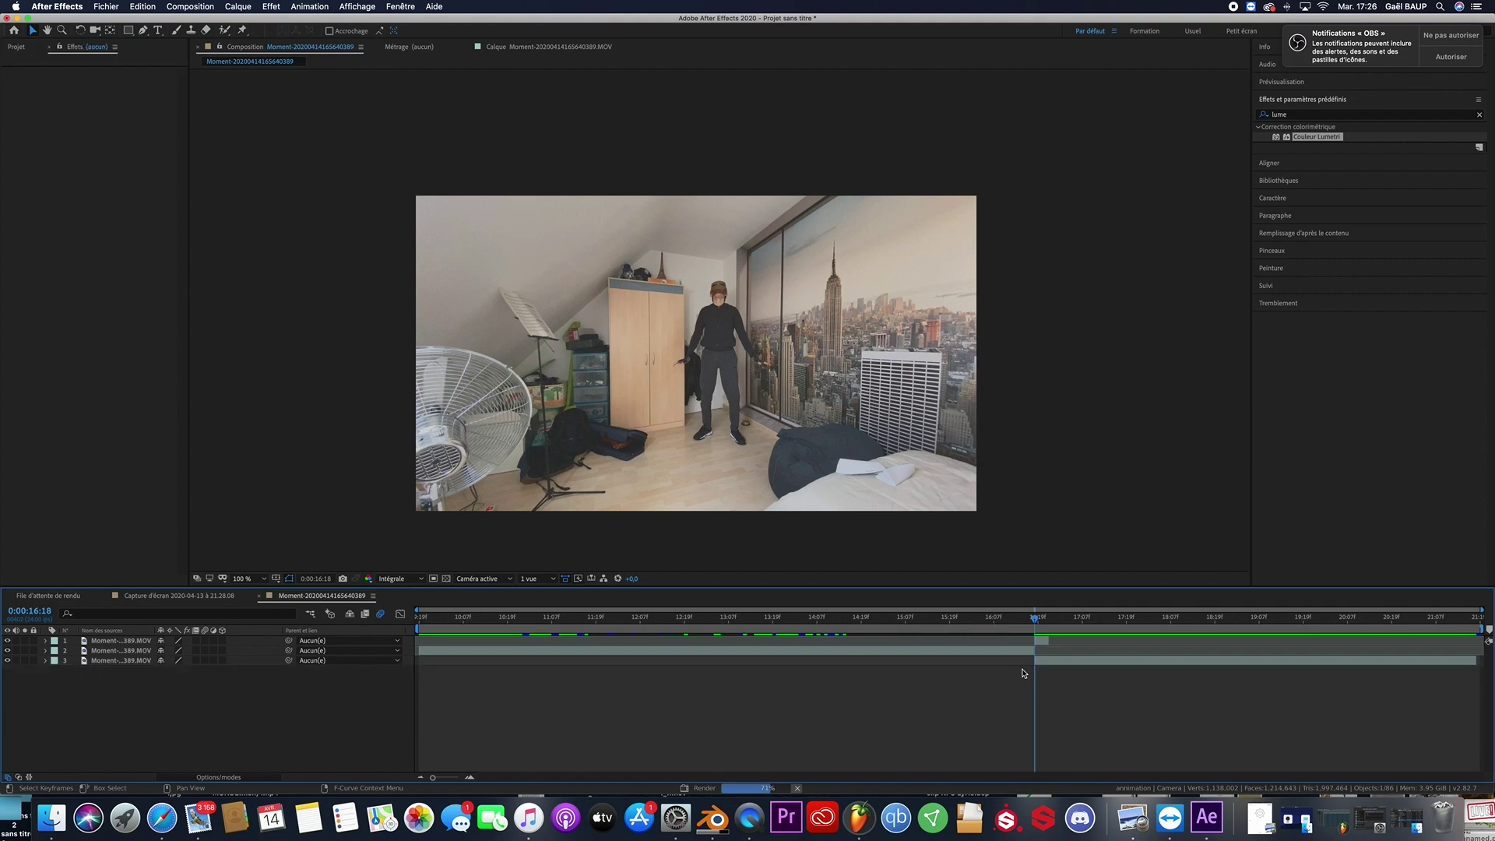
click(122, 651)
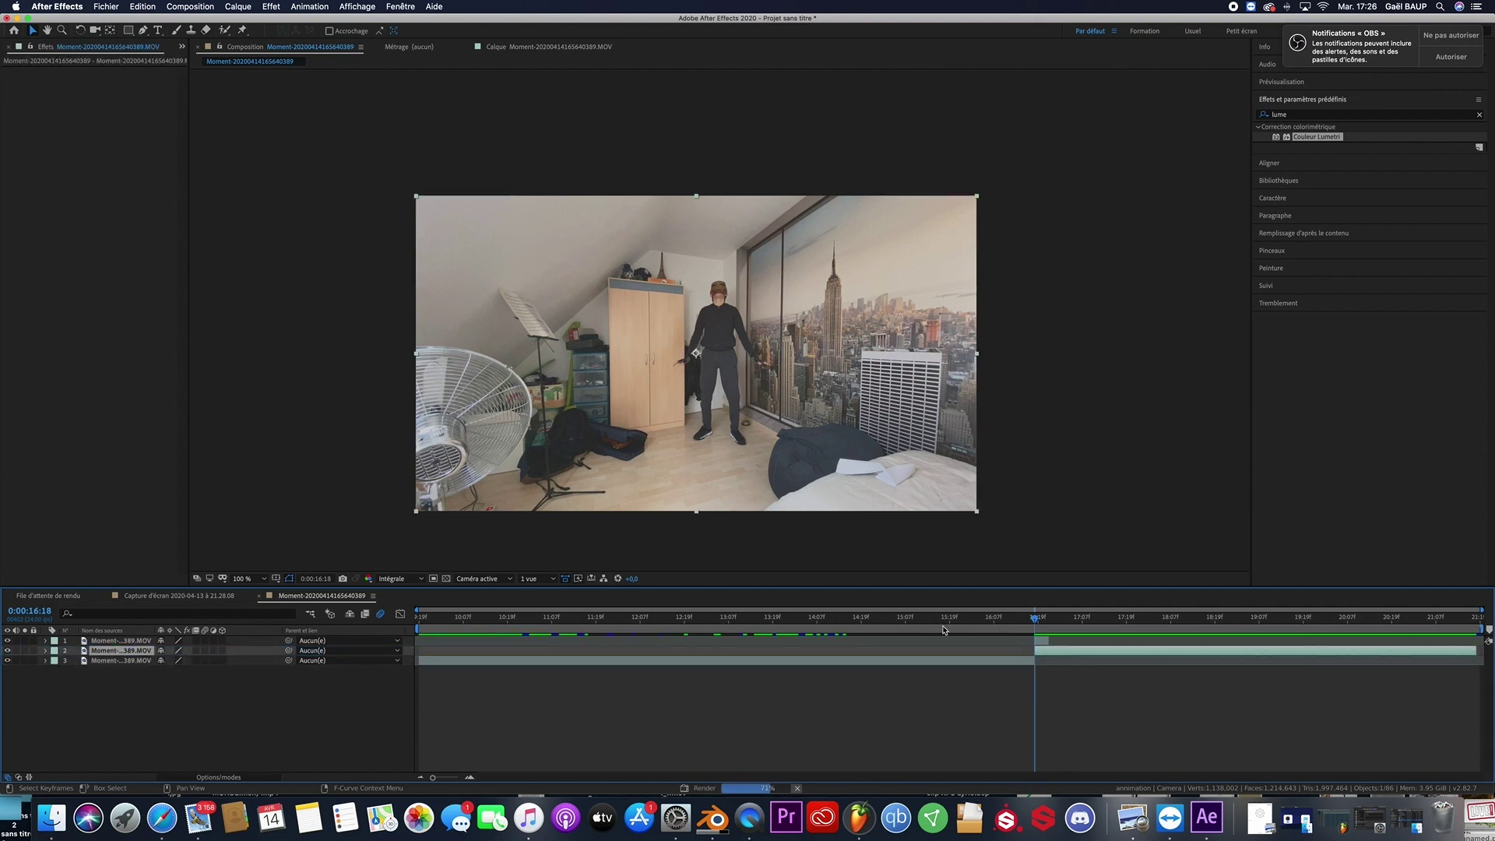
mouse_move(1026, 619)
mouse_down()
mouse_move(1089, 620)
mouse_move(1033, 621)
mouse_up()
Draw a closed Pen mask around the standing person's outline on the short top clip at 0:00:16:18
click(1044, 640)
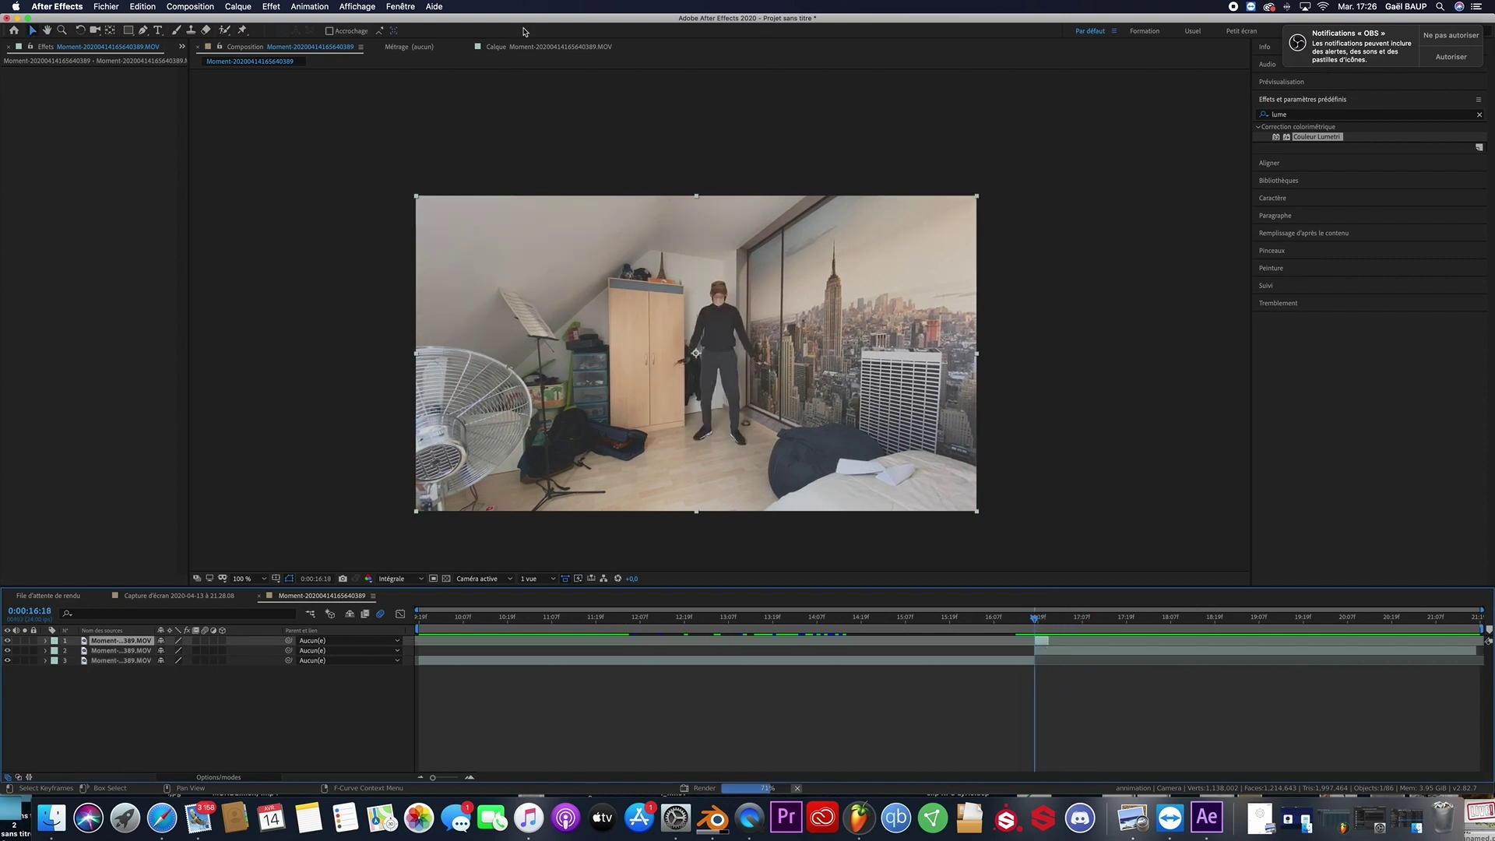
key(g)
key(period)
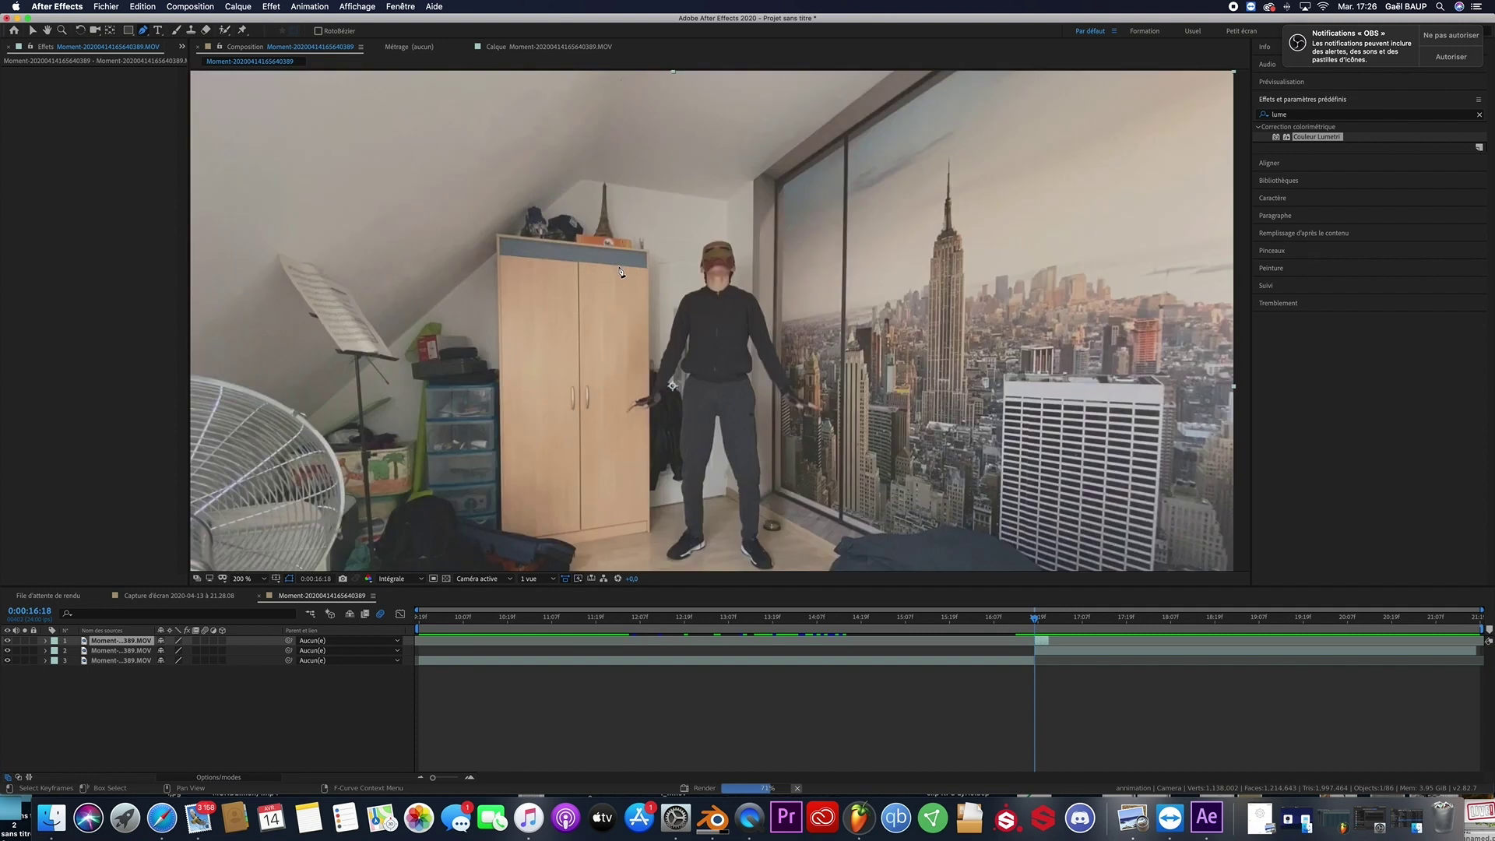
key(period)
drag(748, 389, 653, 62)
click(625, 193)
click(628, 208)
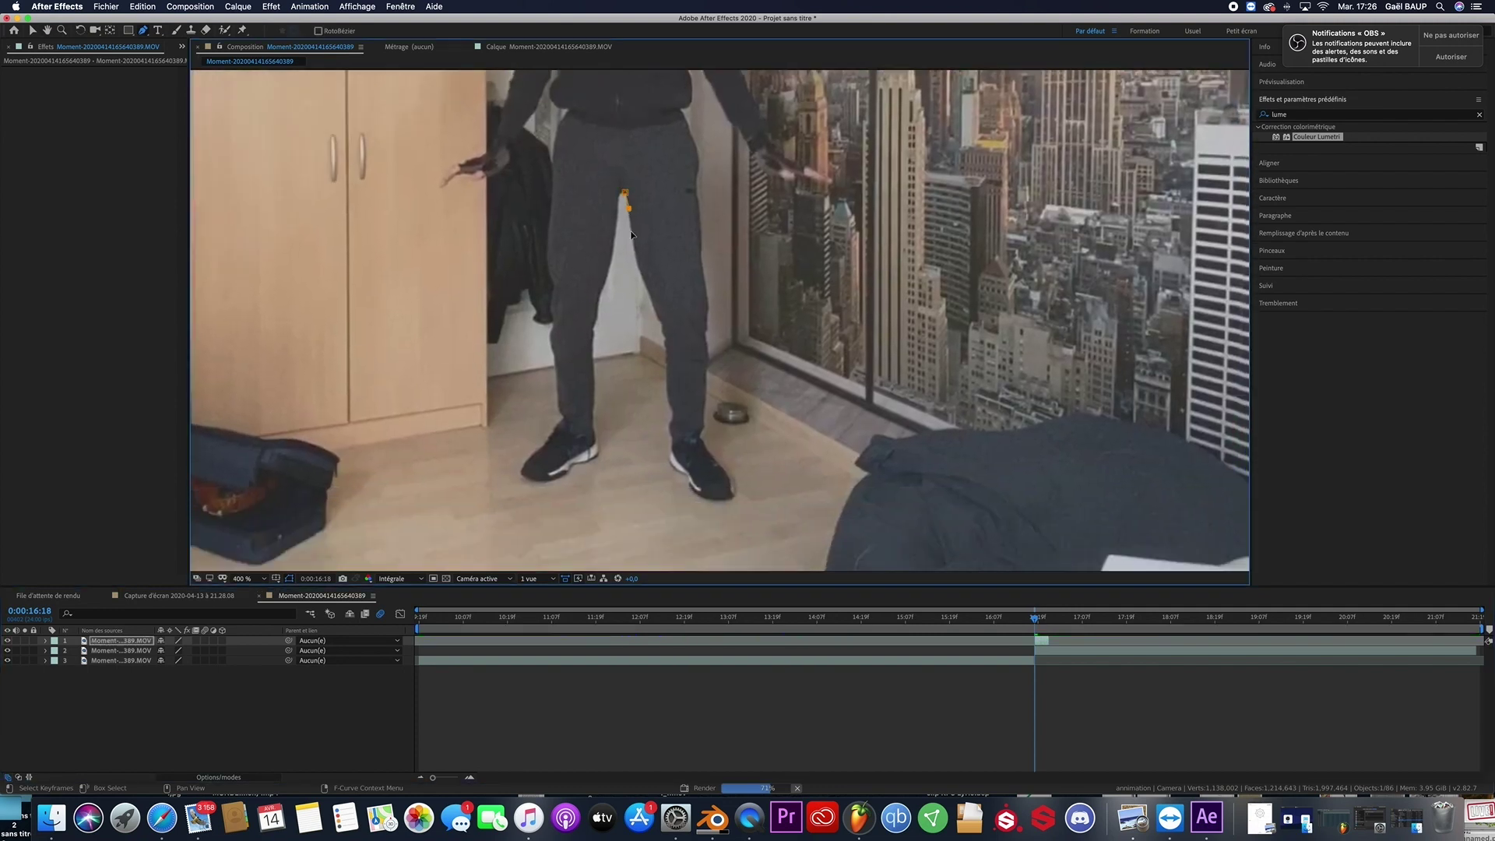
click(654, 301)
click(658, 311)
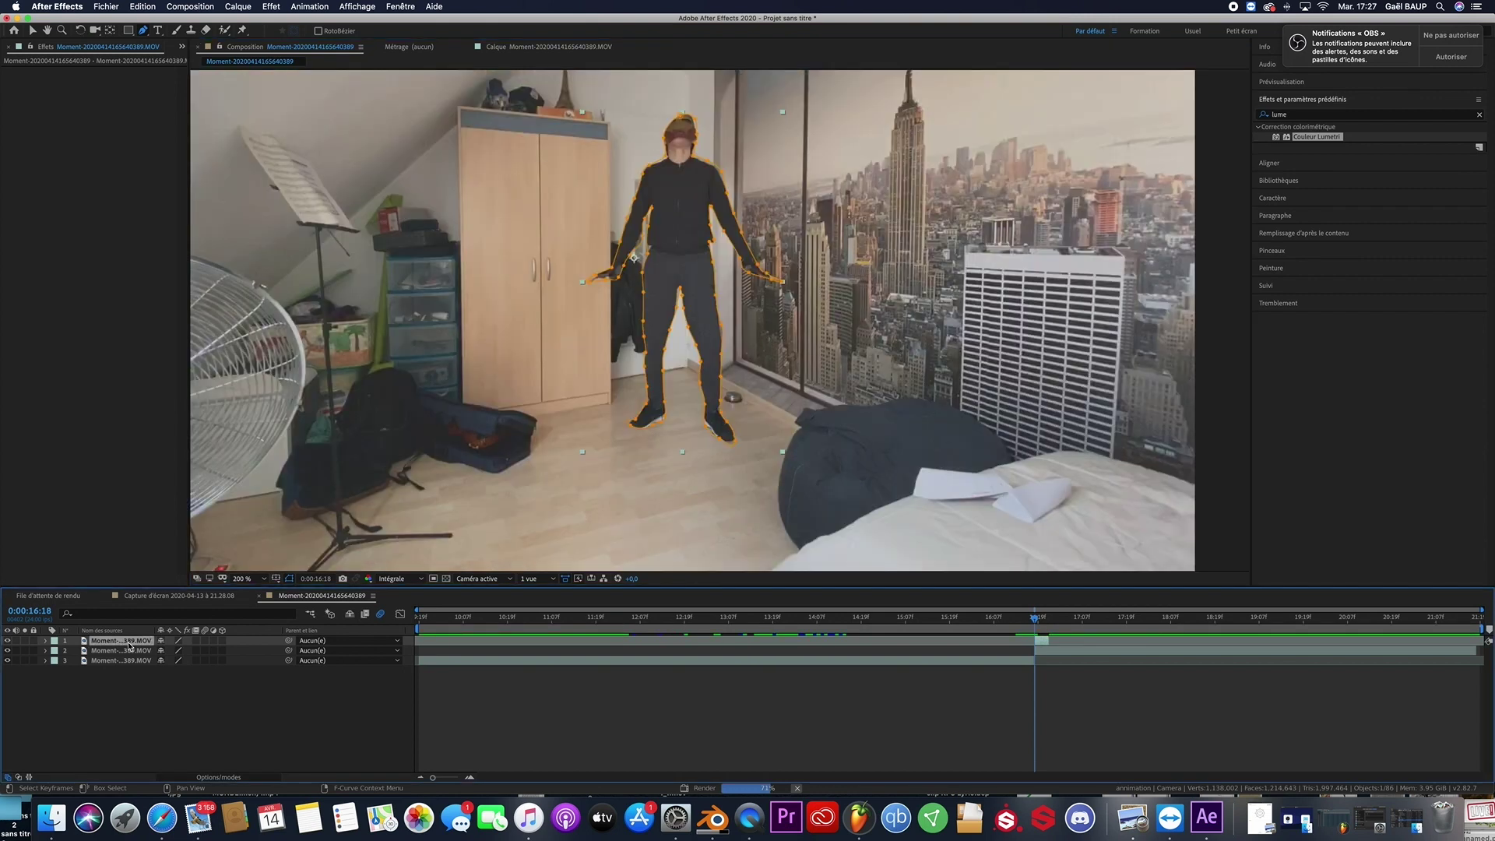
Set the feather of the person's mask to 3 pixels and check the blended edges in the composition
key(m)
click(67, 651)
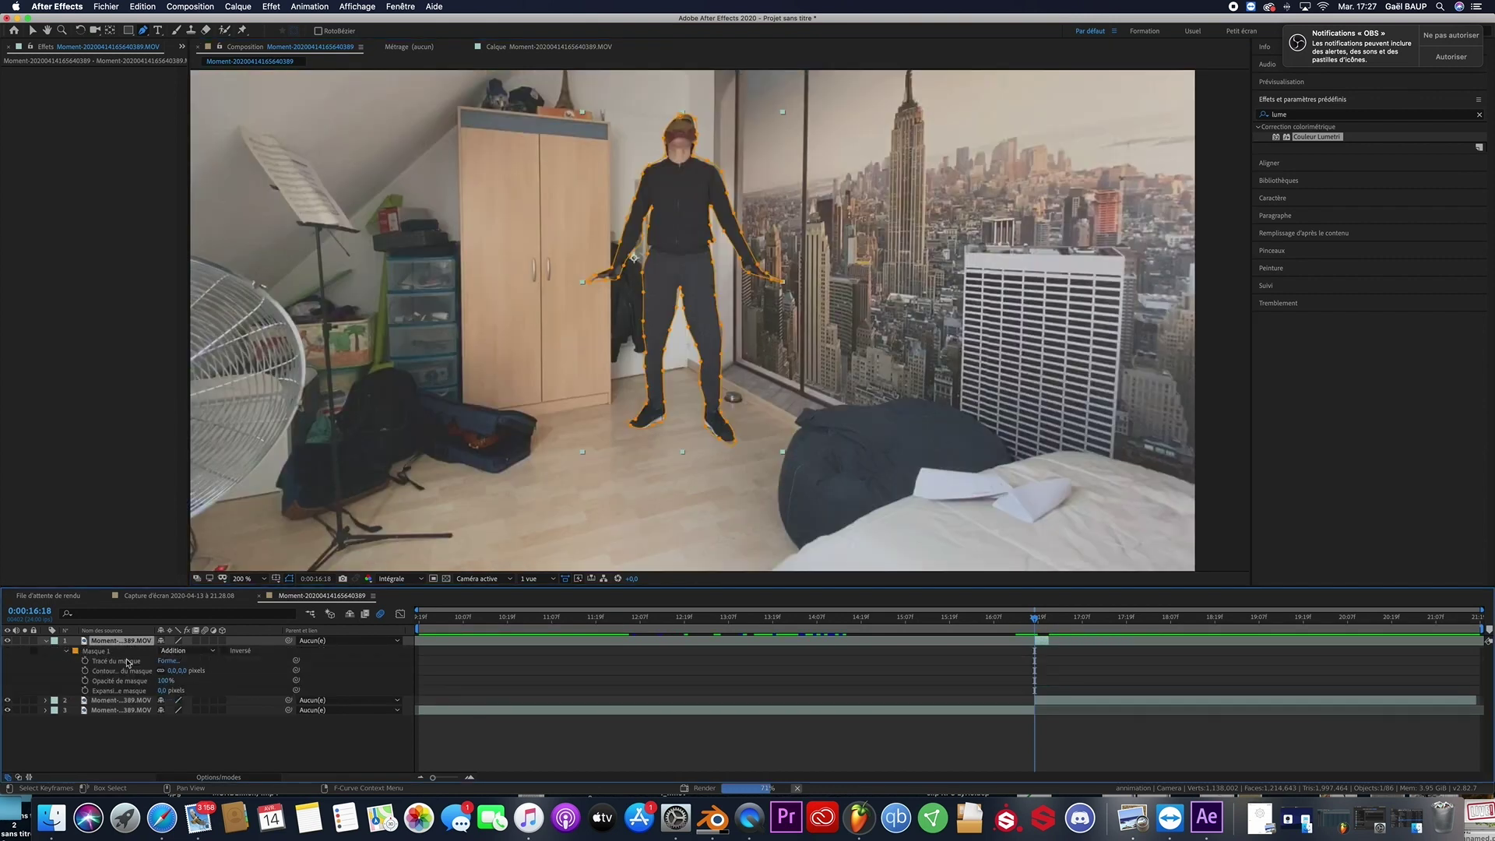
click(171, 671)
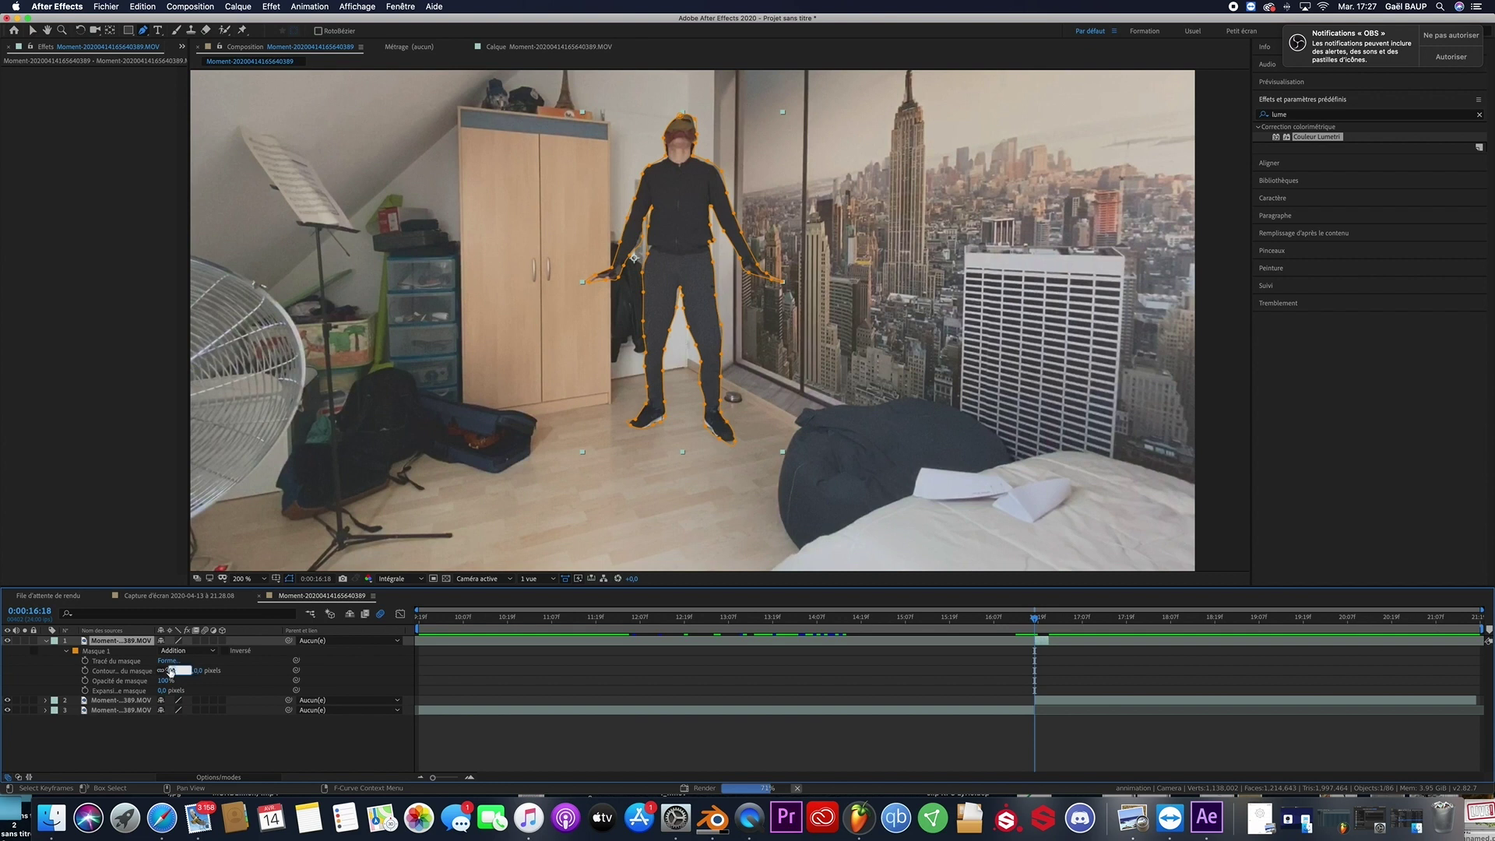
text(3)
click(244, 750)
scroll(699, 316, down, 2)
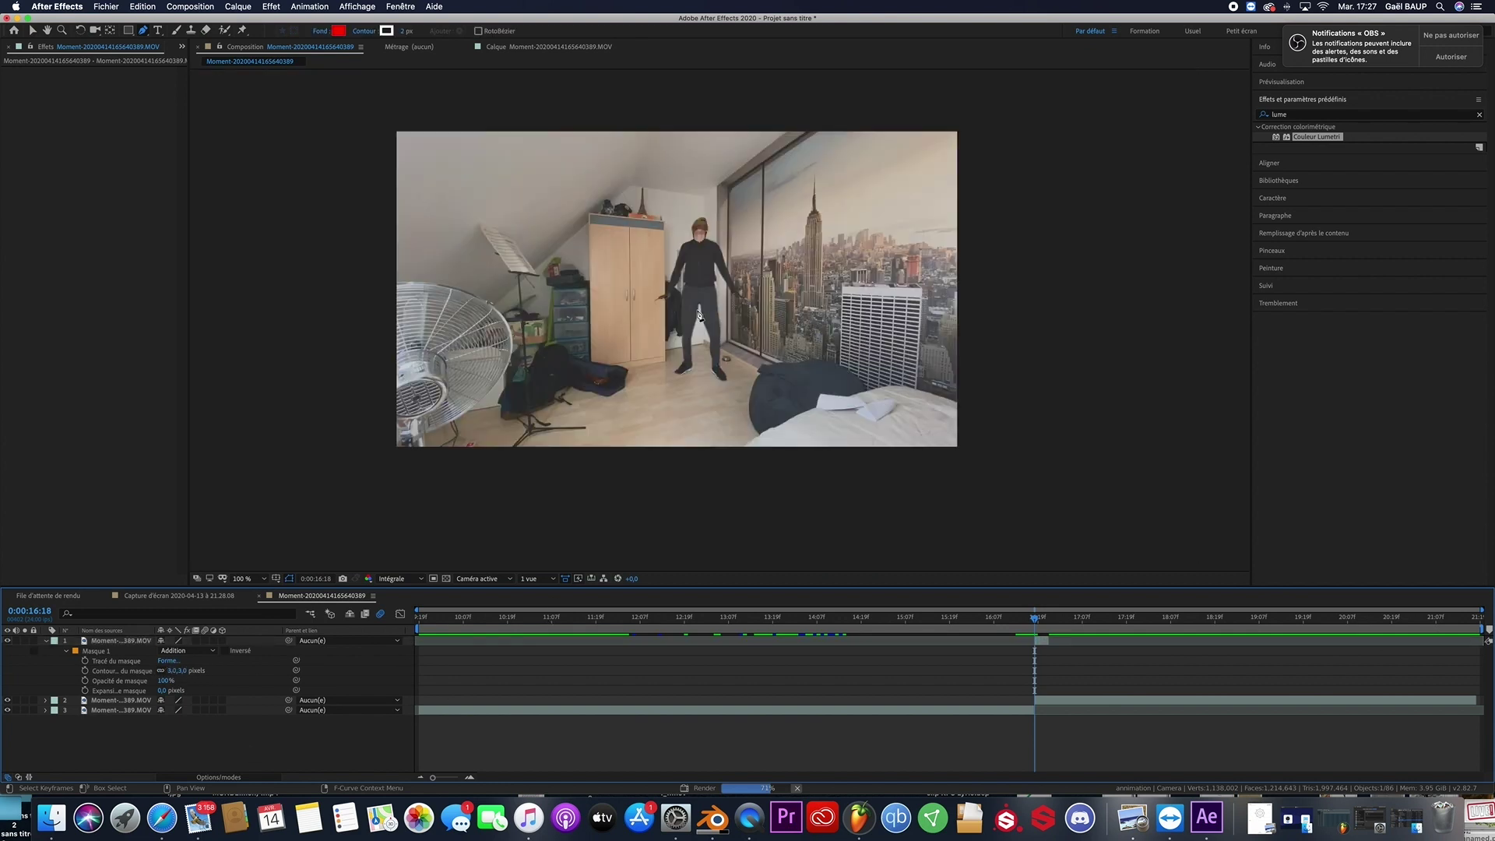
click(33, 31)
scroll(964, 468, up, 2)
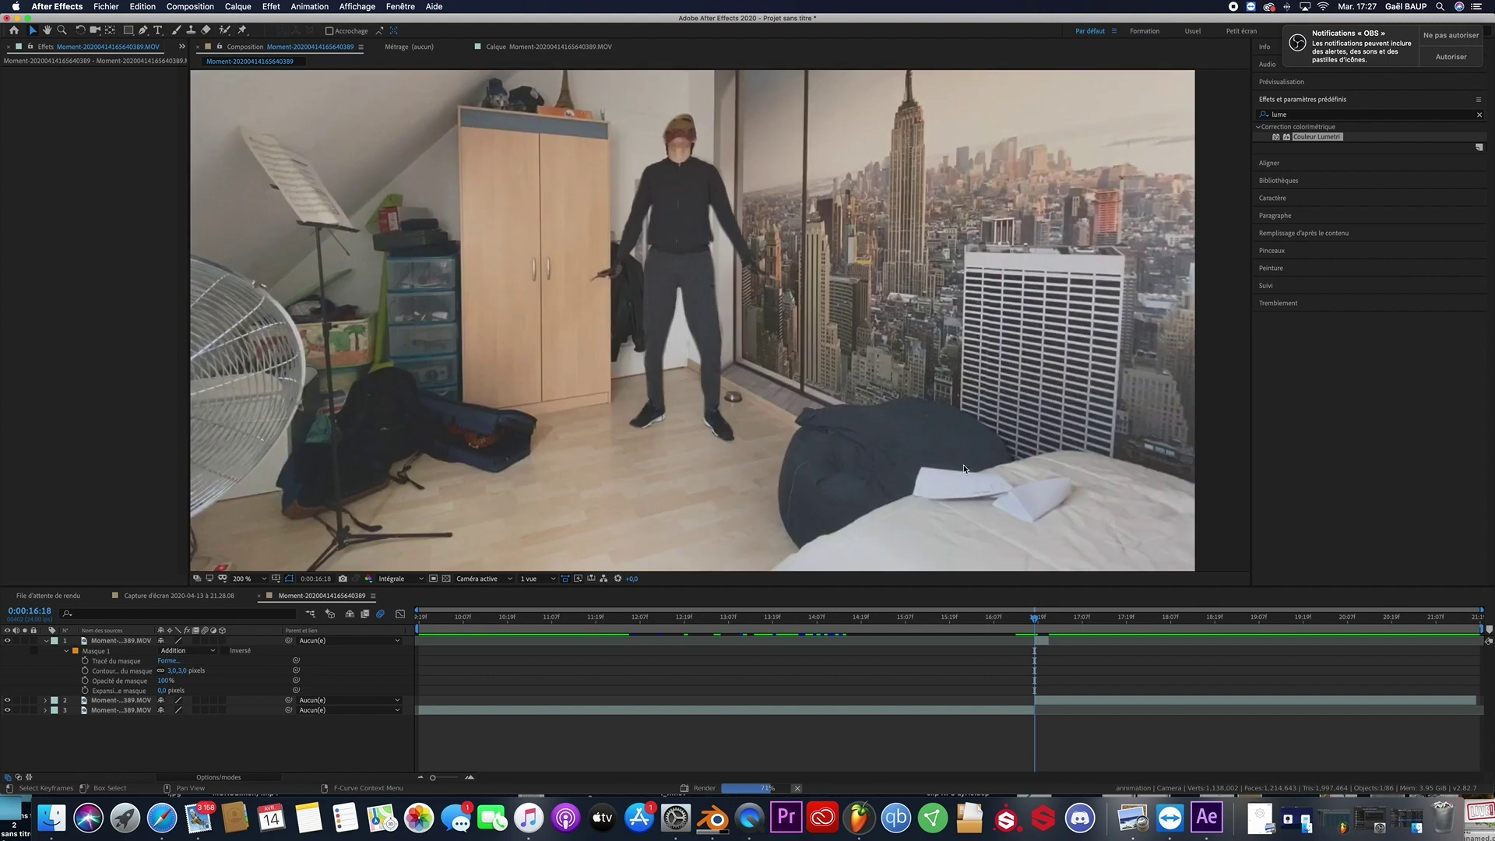
Keyframe the masked clip's position at 0:00:16:18, then move the person straight up out of the frame at 0:00:16:21
click(1042, 640)
key(p)
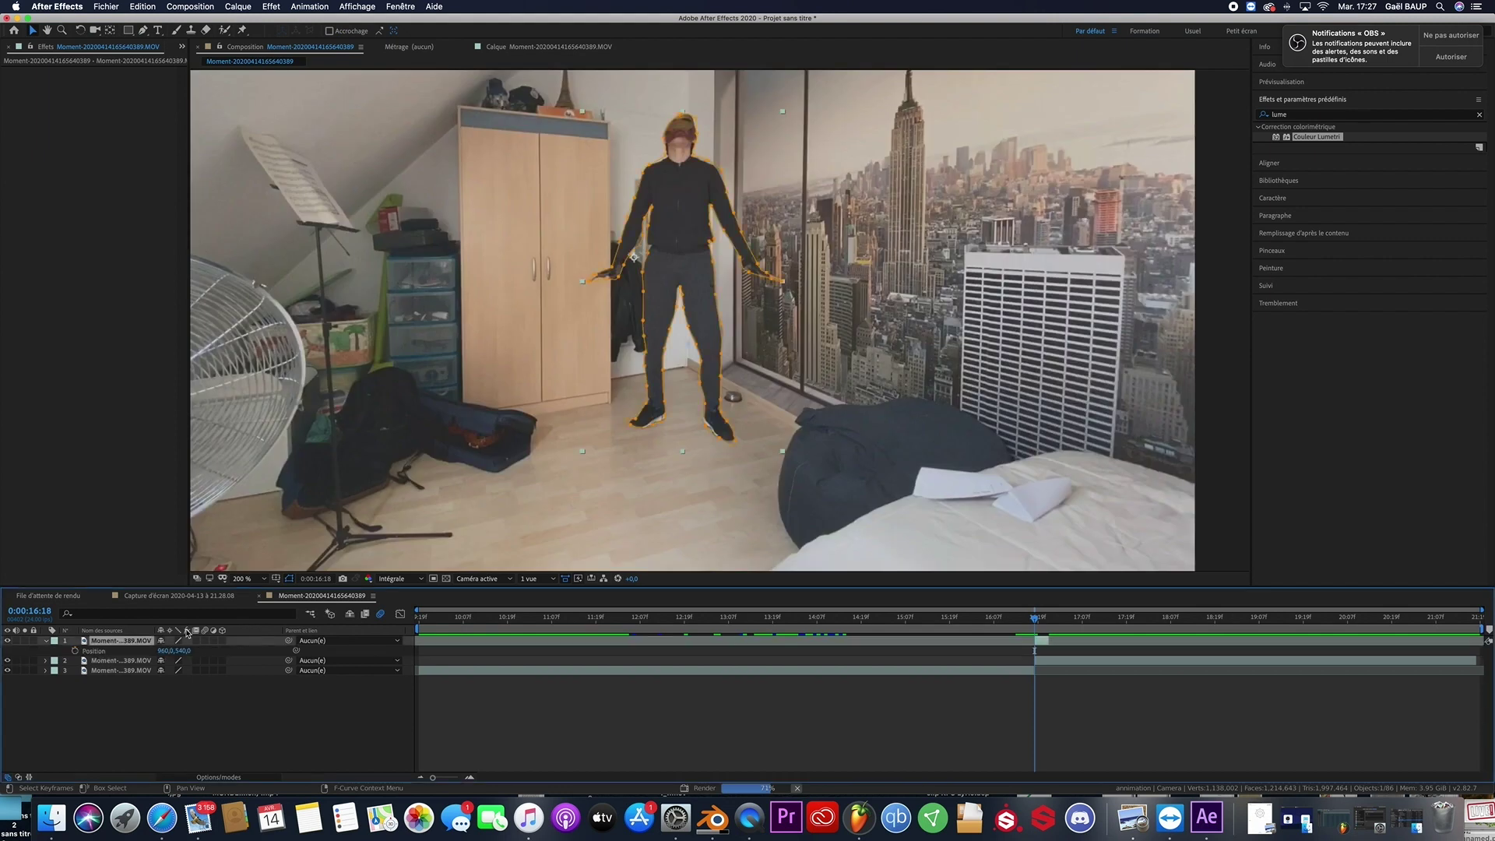
click(76, 651)
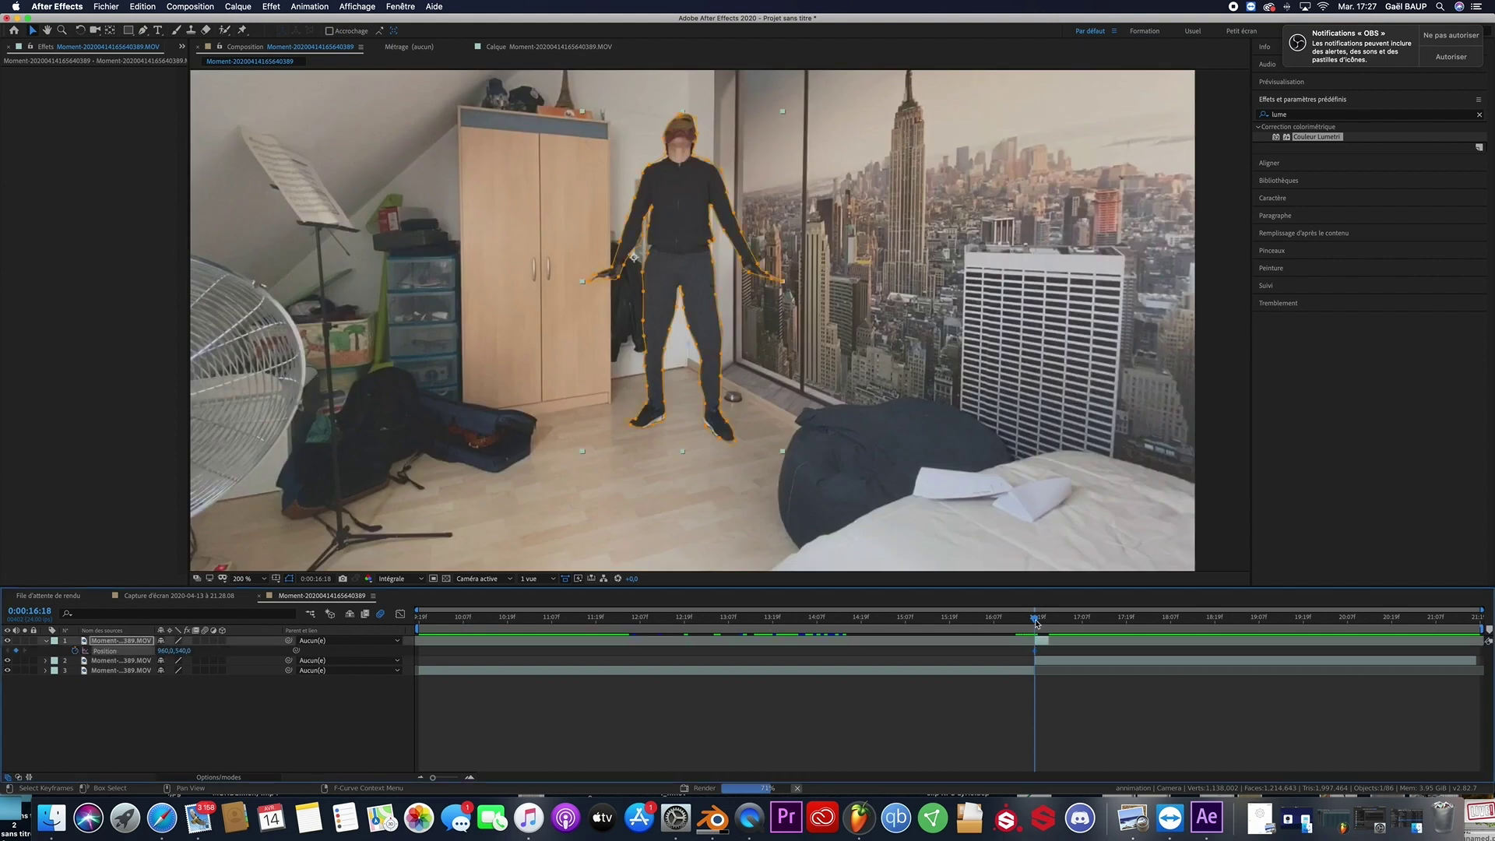
drag(1036, 619, 1046, 619)
key(comma)
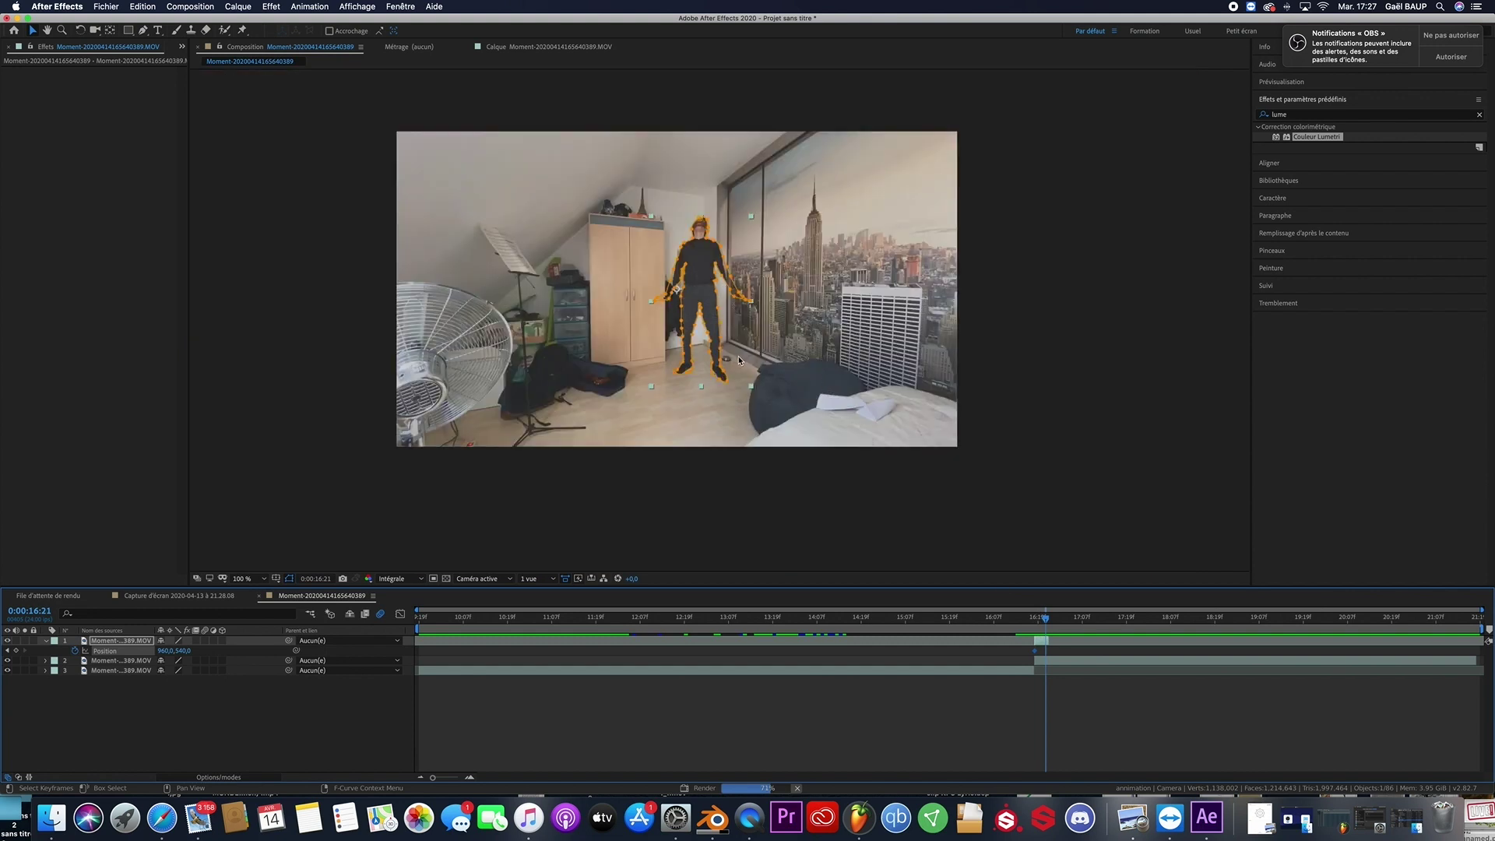
drag(738, 359, 741, 76)
Preview the upward movement and enable motion blur on the masked person clip
key(space)
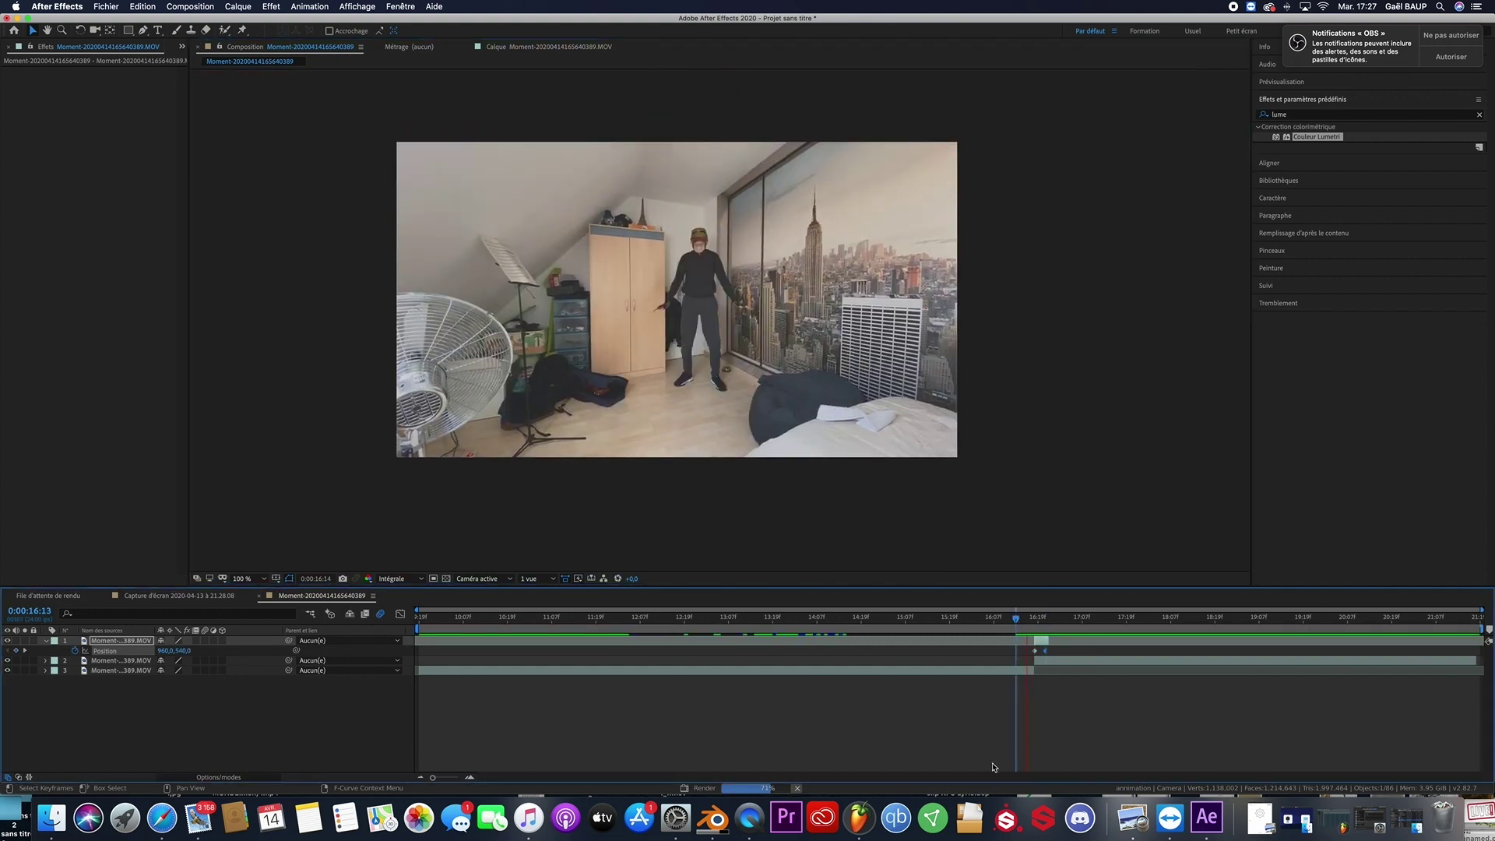
drag(1051, 619, 1039, 628)
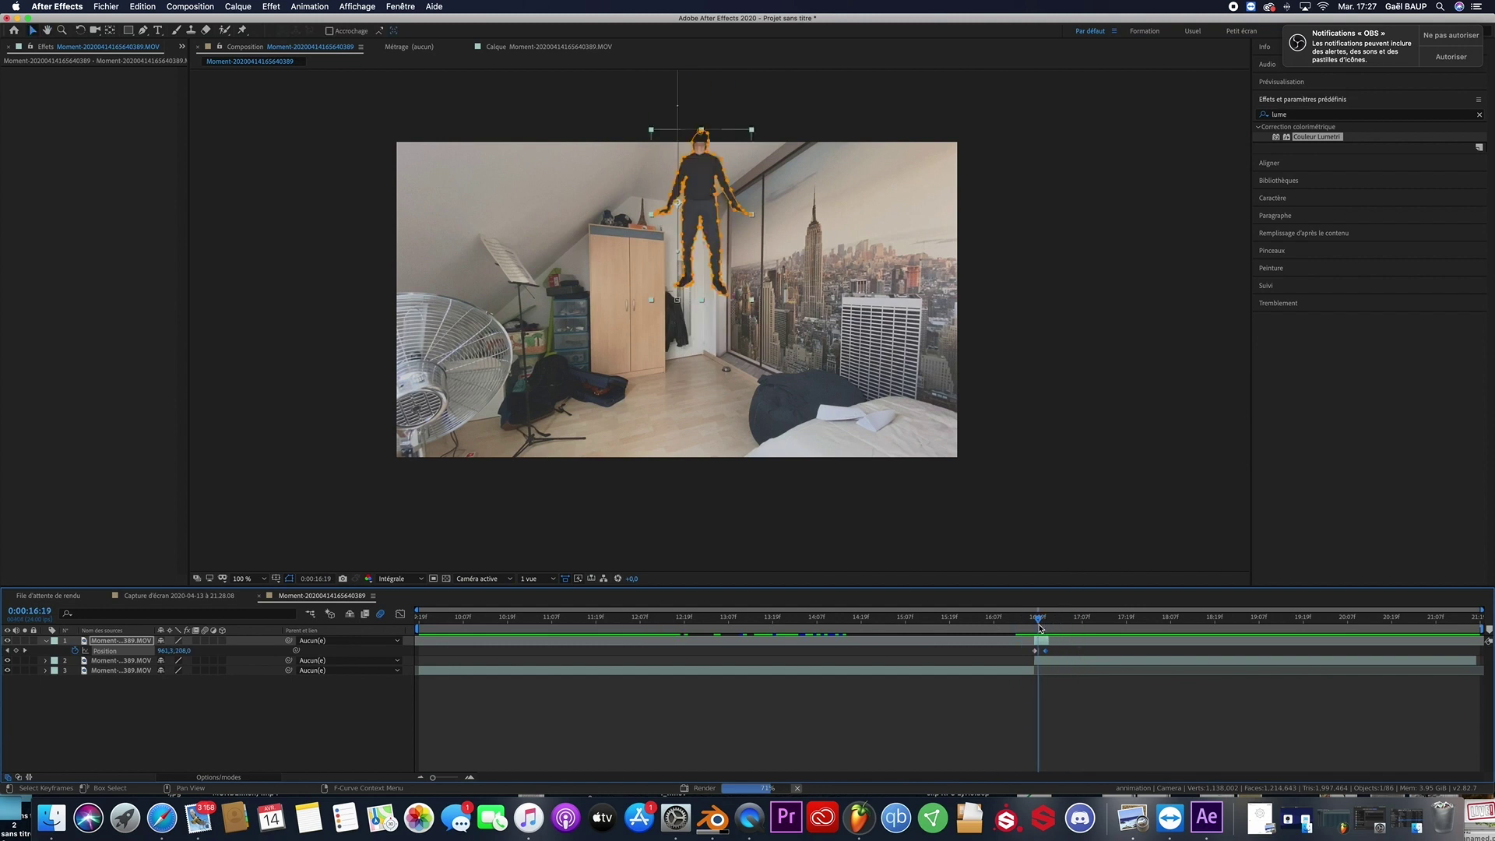
click(381, 614)
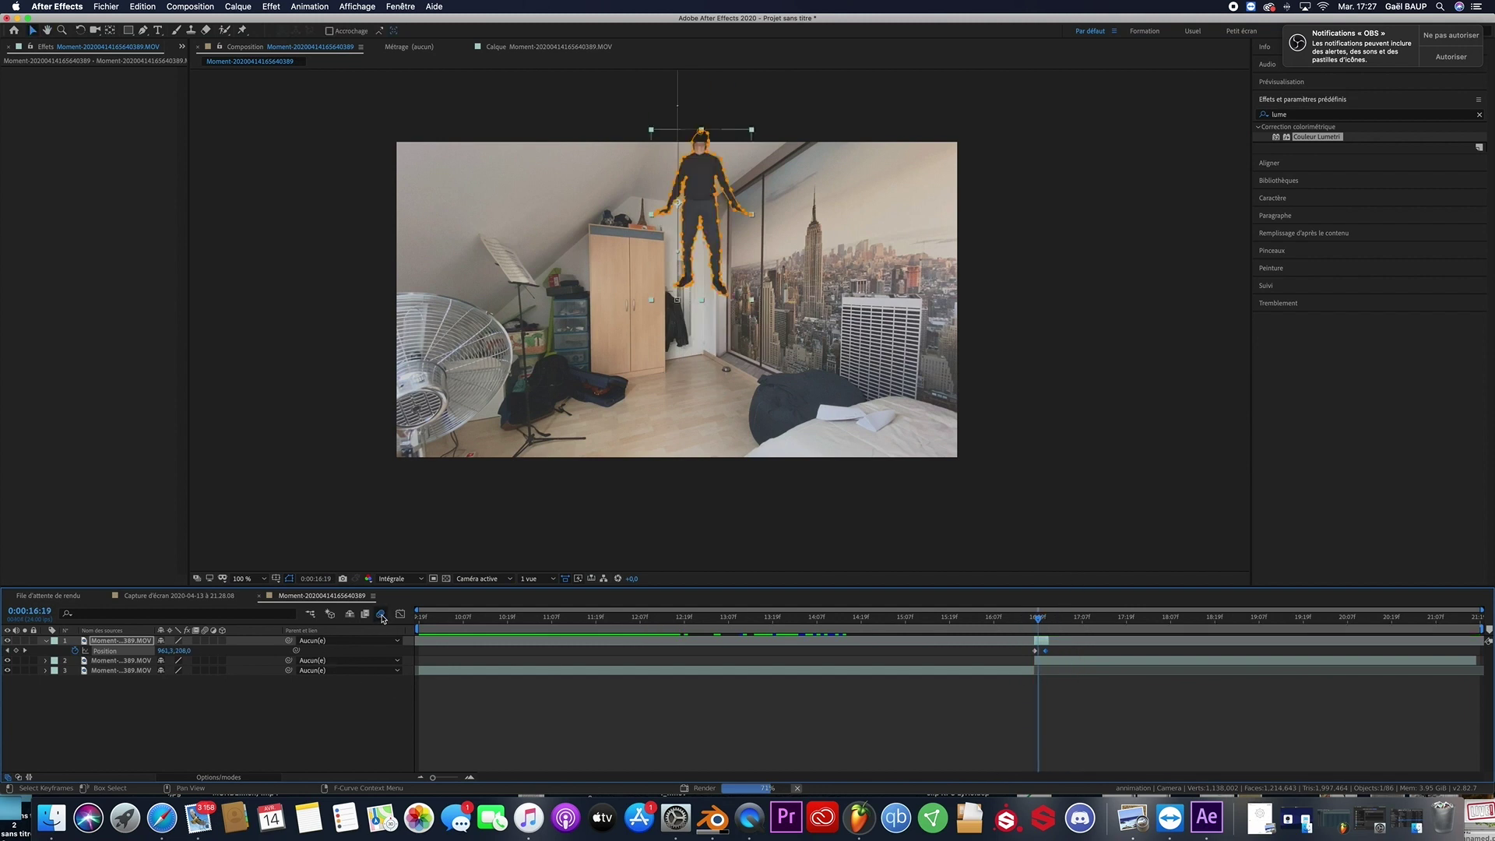
click(205, 640)
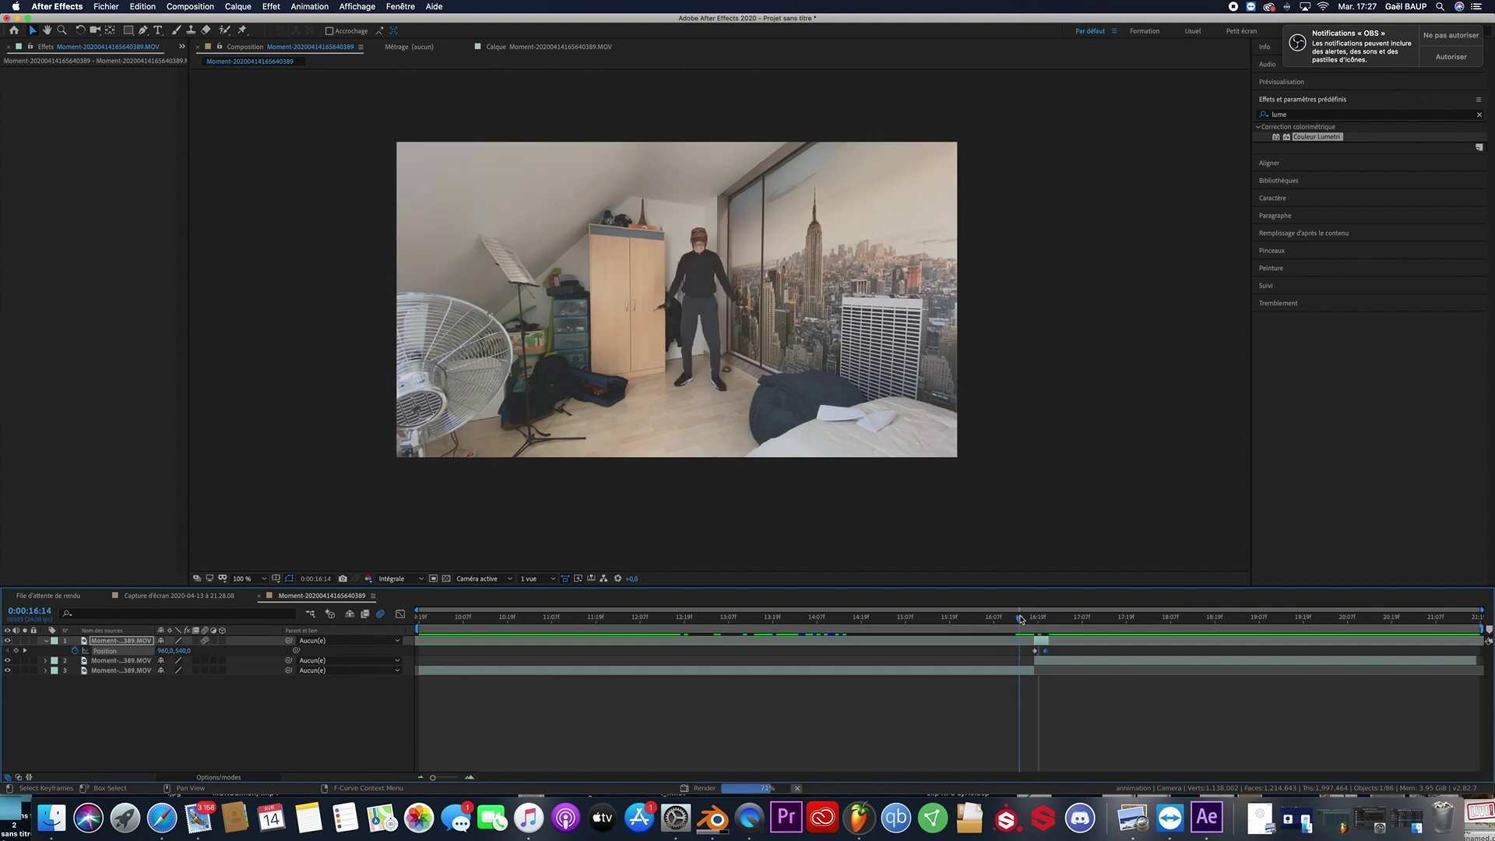
Review the motion-blurred take-off frame by frame up to 0:00:17:06
key(Page_Up)
key(Page_Up)
key(Page_Up)
key(Page_Up)
key(Page_Up)
click(1079, 616)
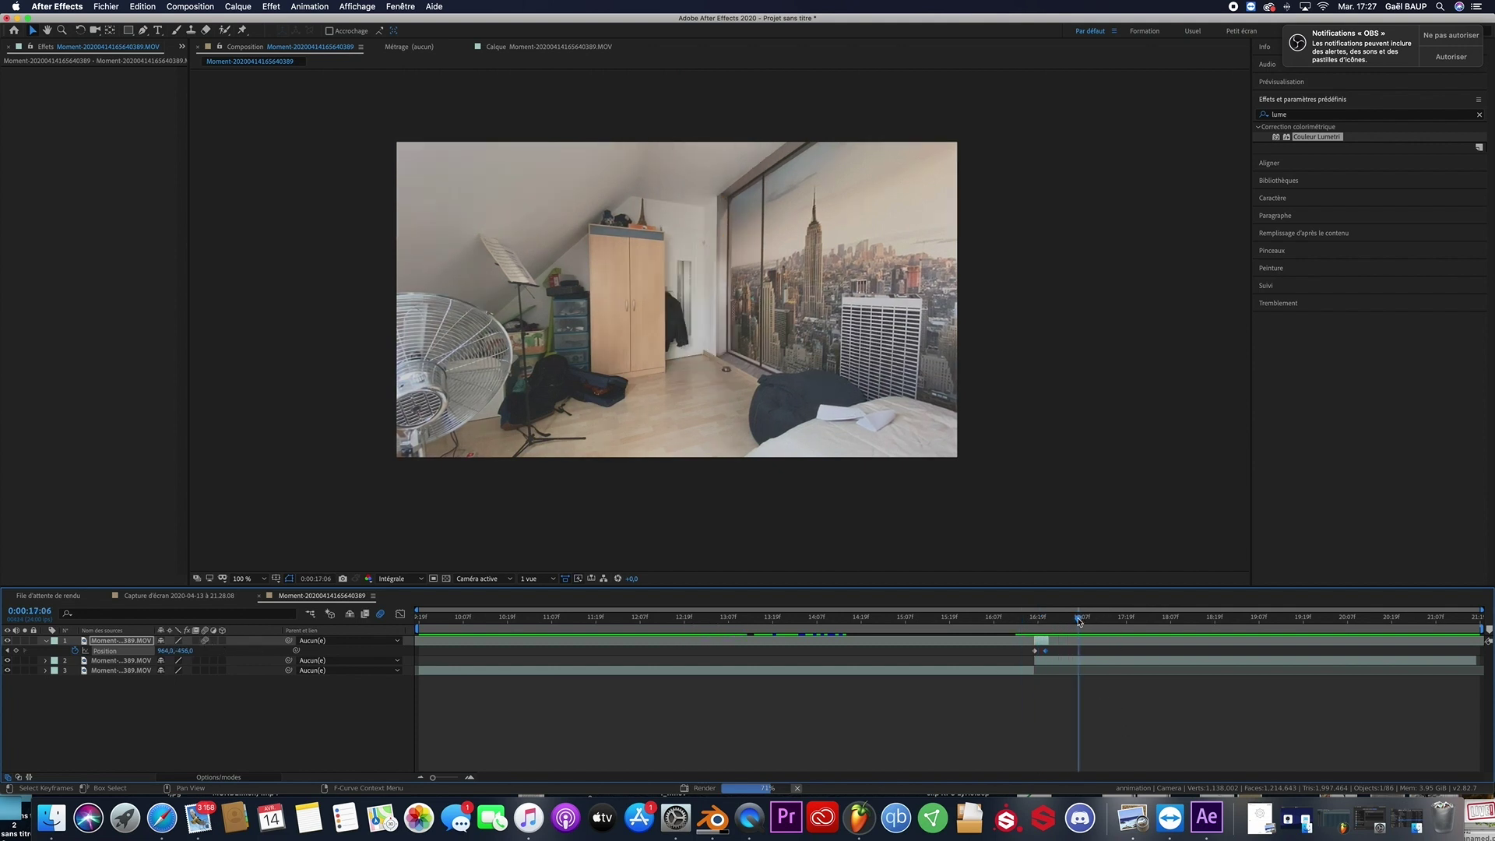
Return to the standing pose before the take-off and add two null objects to the composition
drag(1079, 619, 1029, 618)
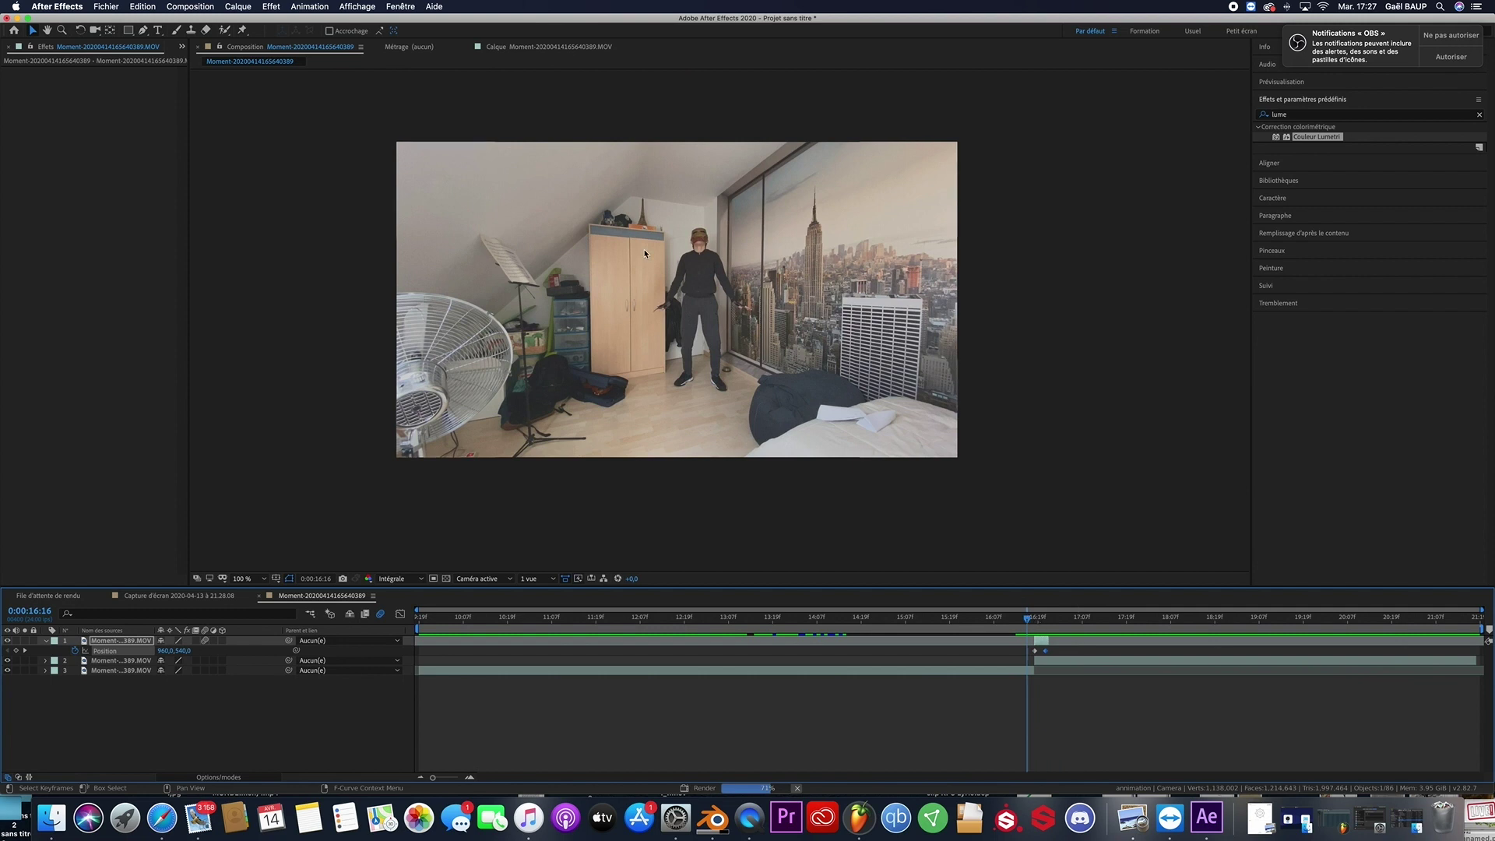
key(period)
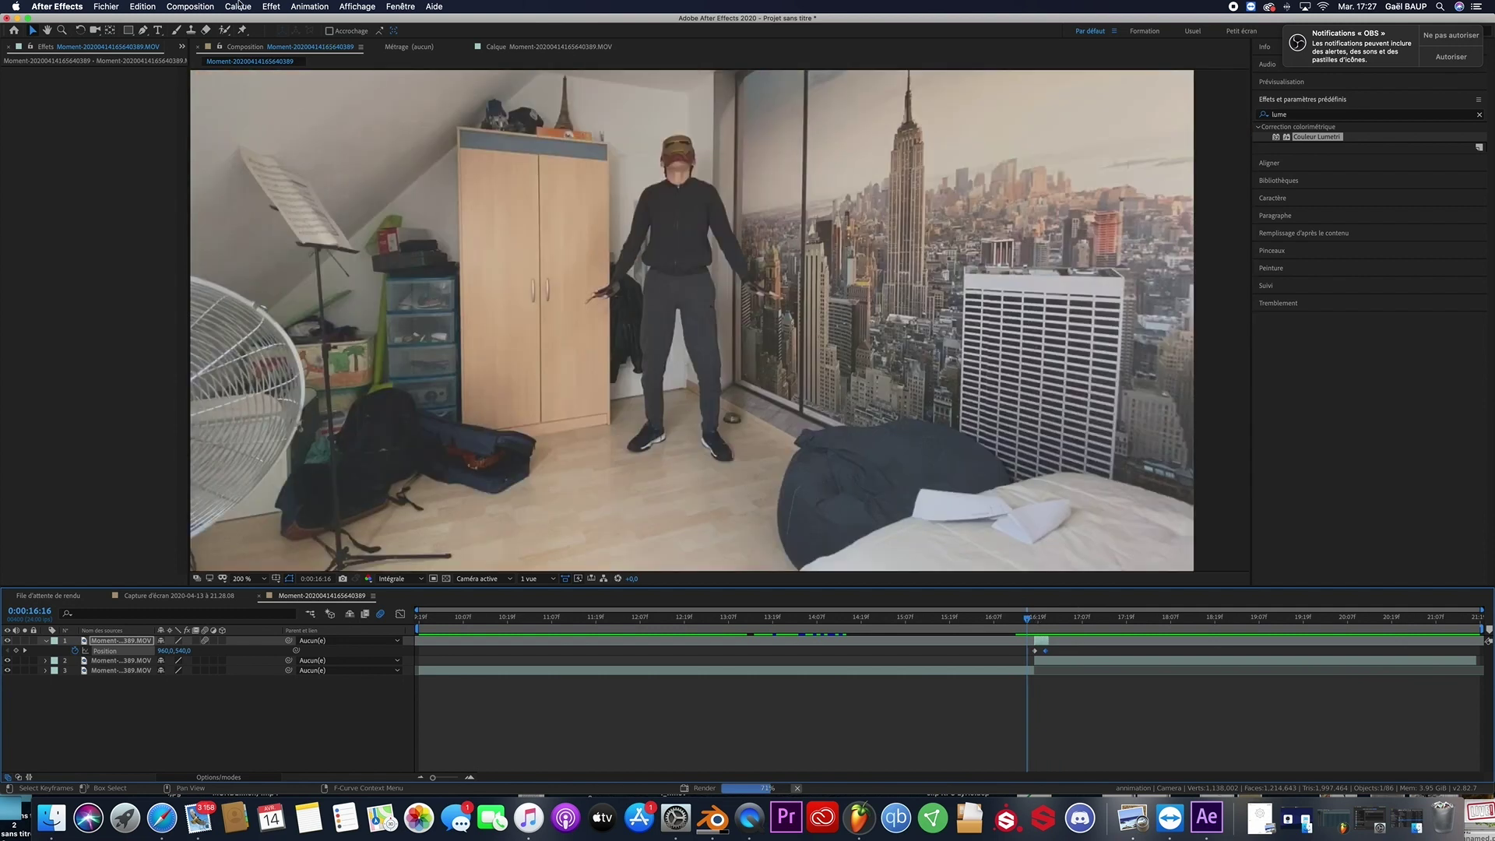
click(239, 6)
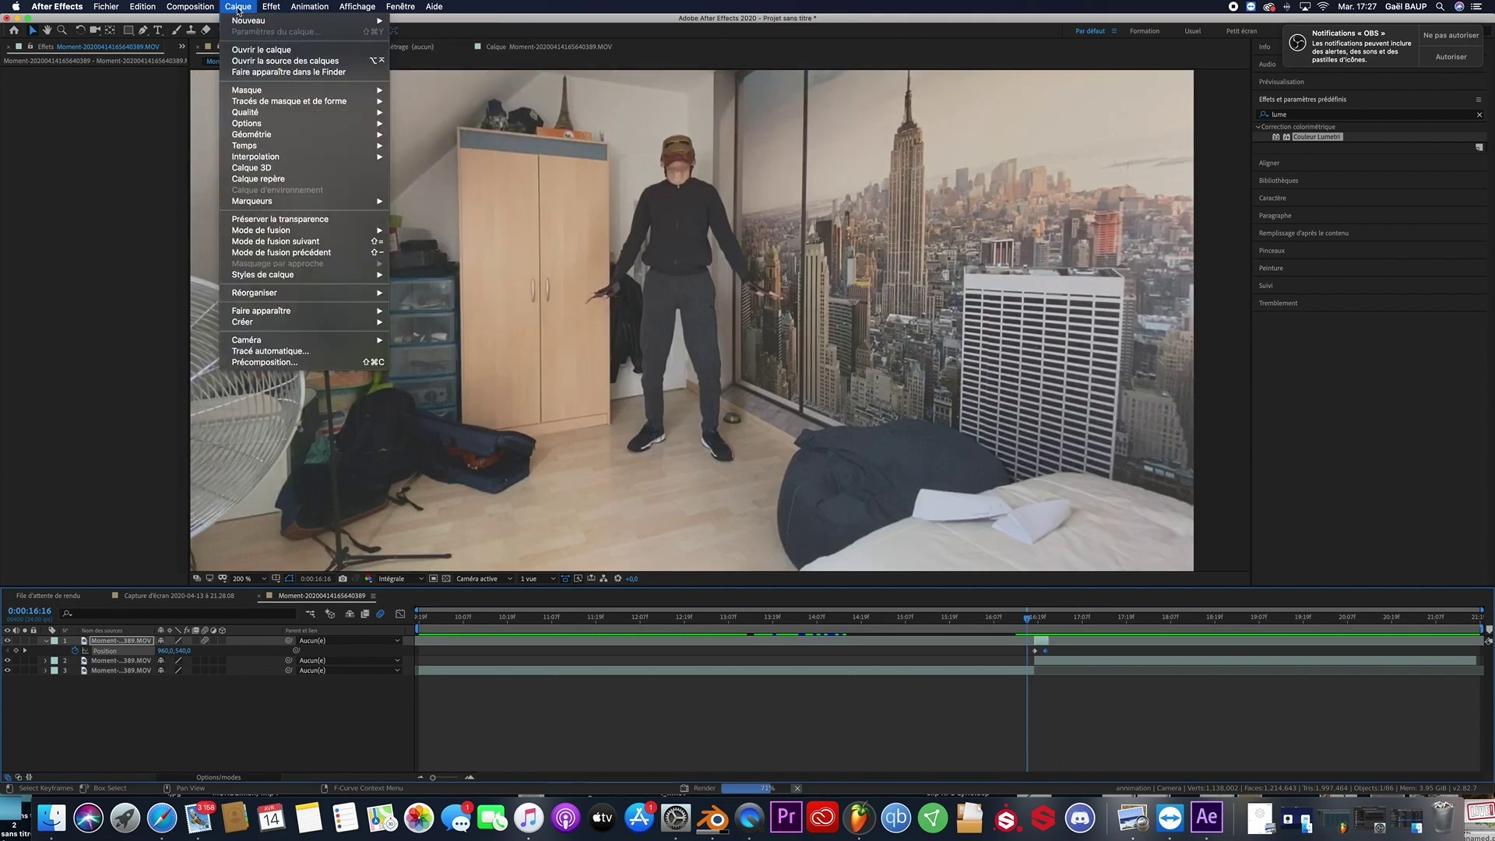
click(254, 12)
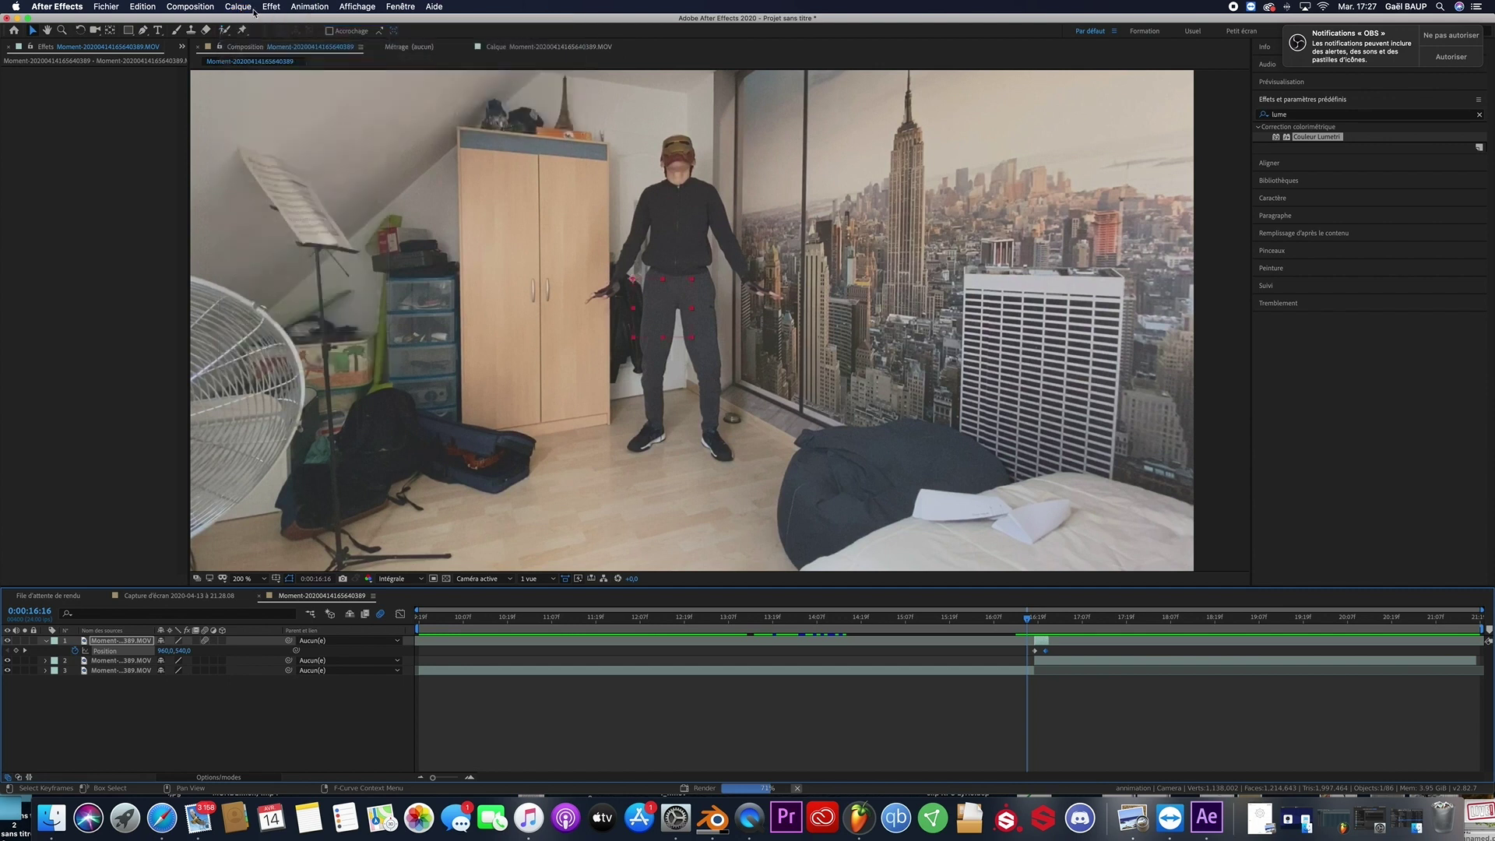
click(254, 9)
mouse_move(257, 20)
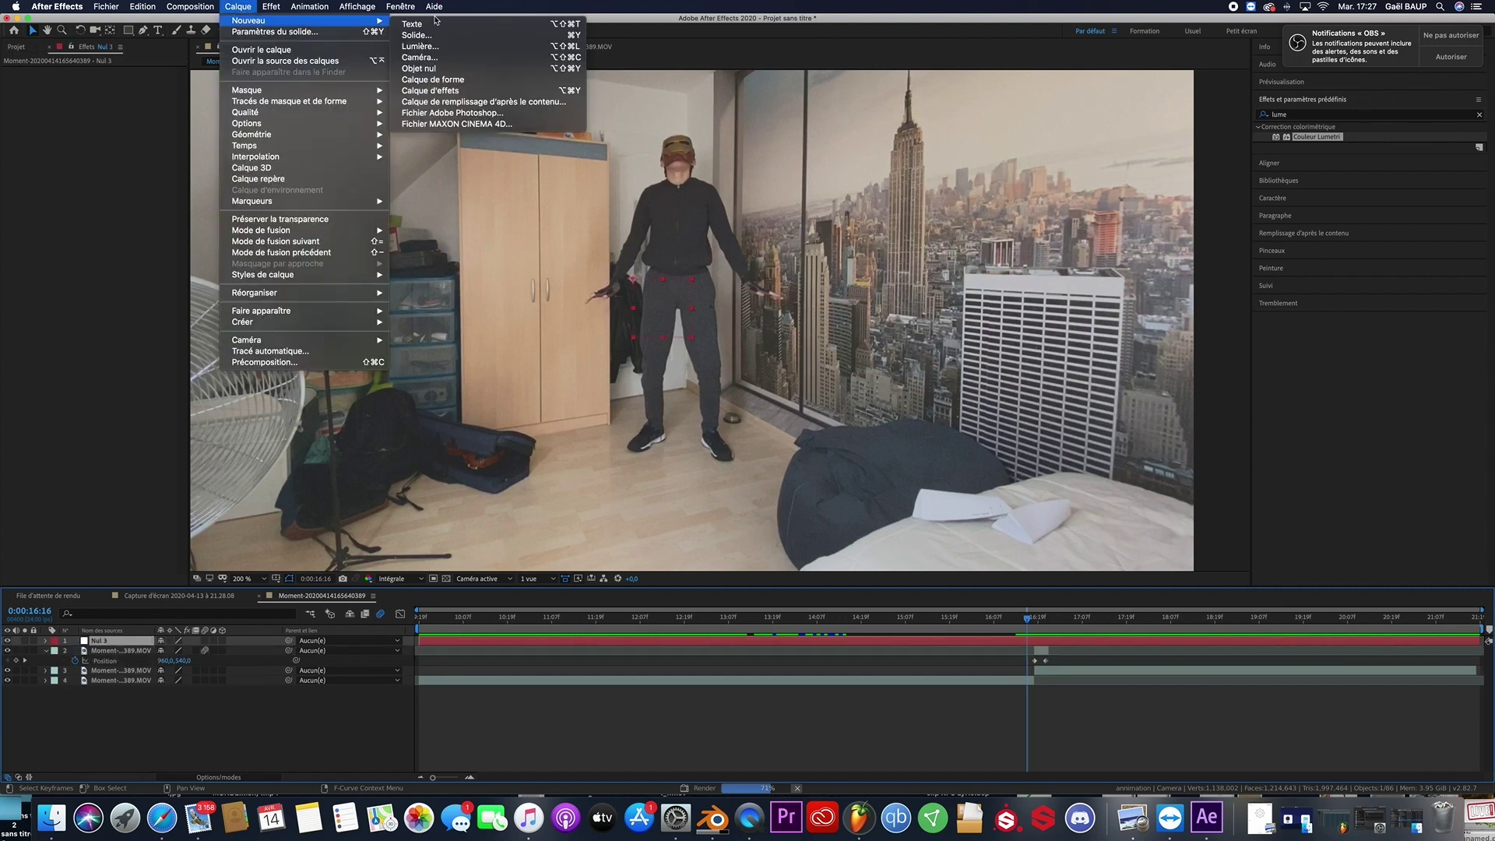
click(441, 70)
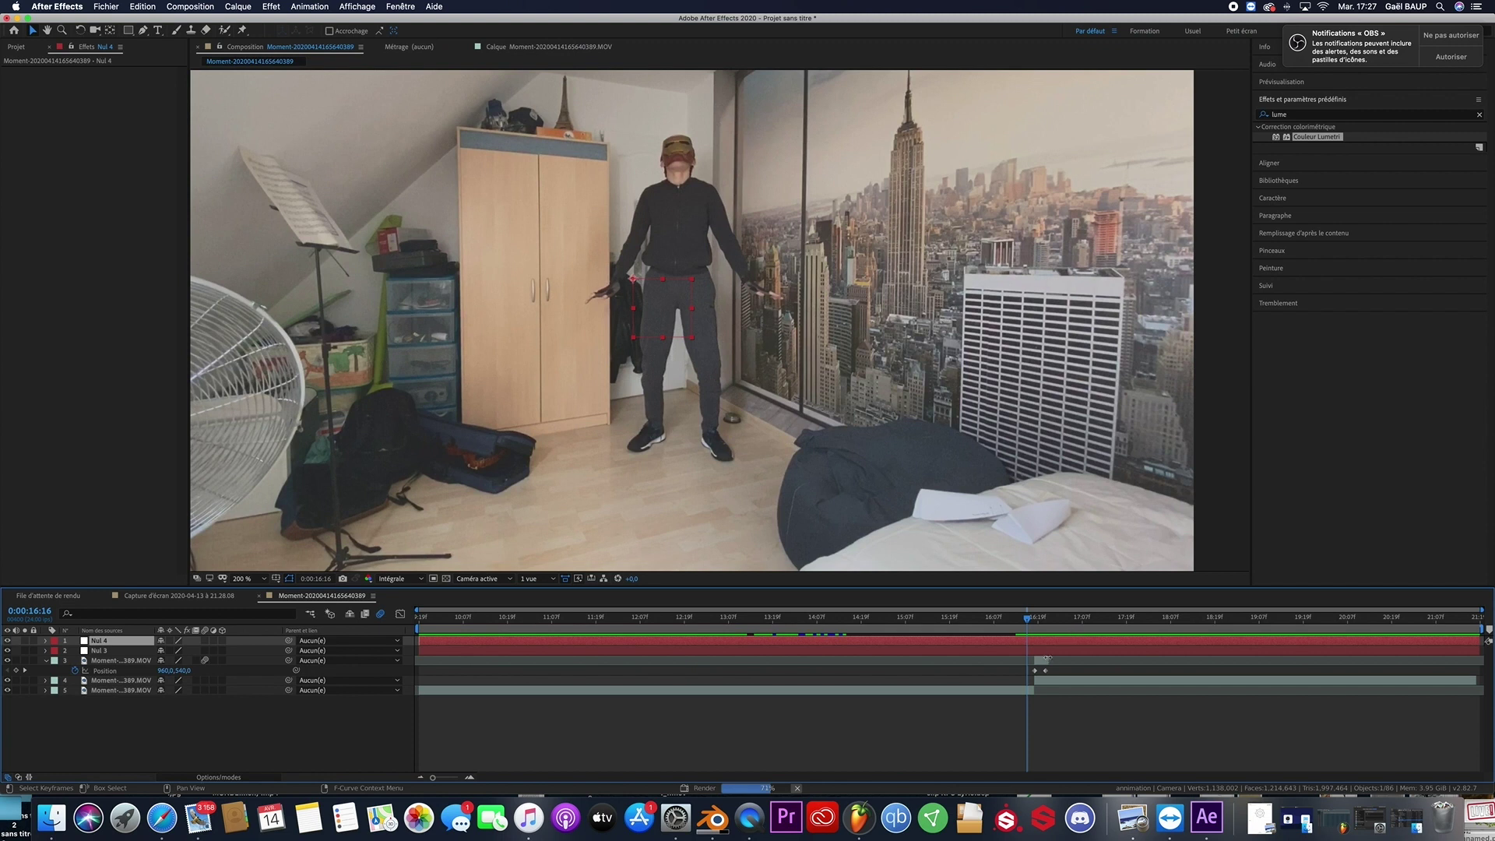
Motion-track the hand beside the wardrobe in the original clip, analyzing forward from 0:00:14:15 to 0:00:16:17
click(1003, 691)
drag(1029, 619, 849, 599)
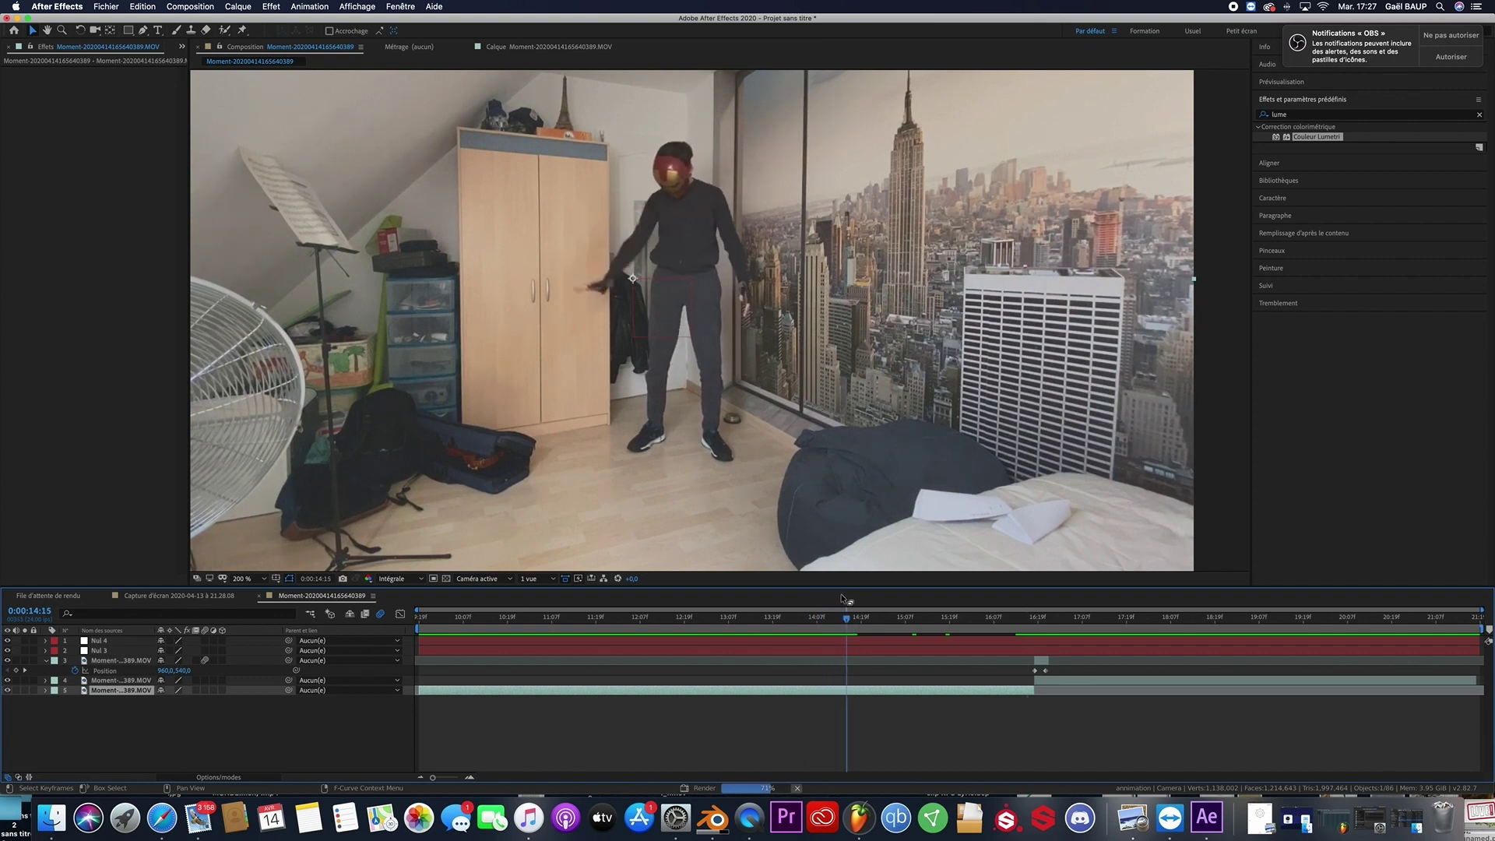
click(1300, 283)
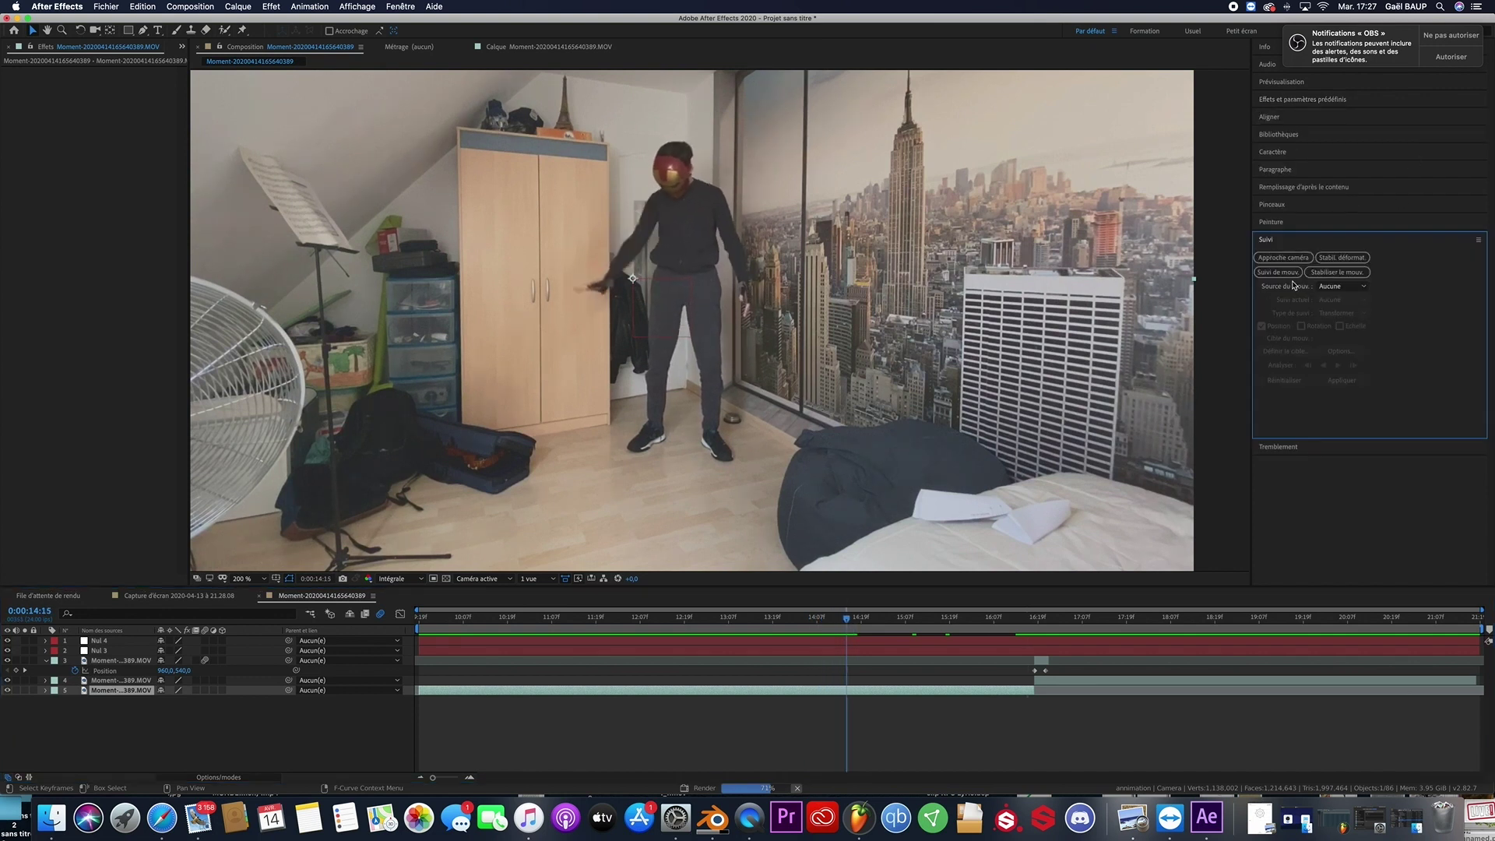
click(1277, 272)
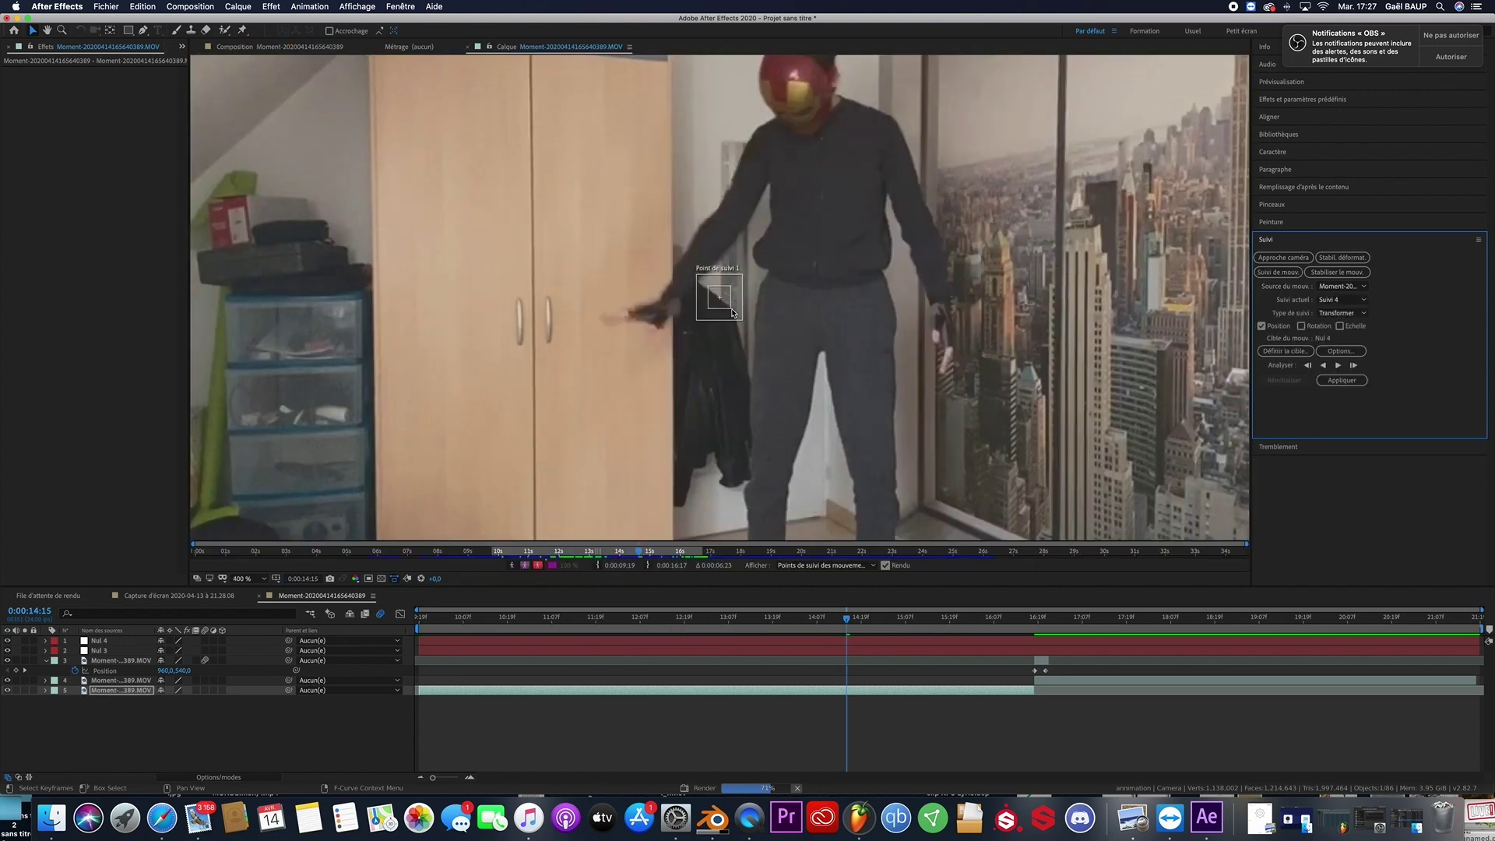
drag(732, 313, 735, 400)
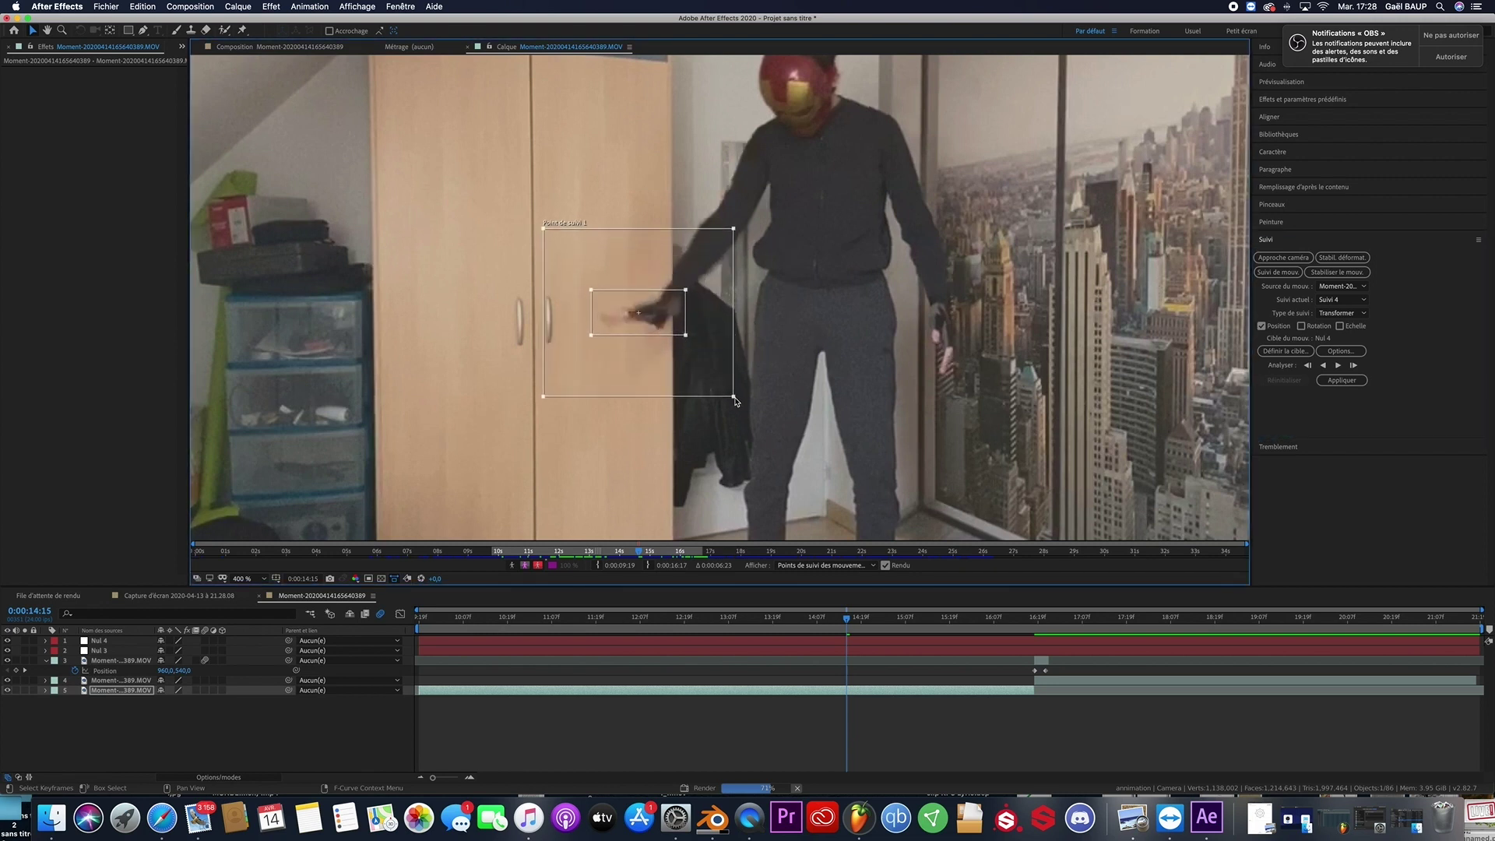
click(1353, 365)
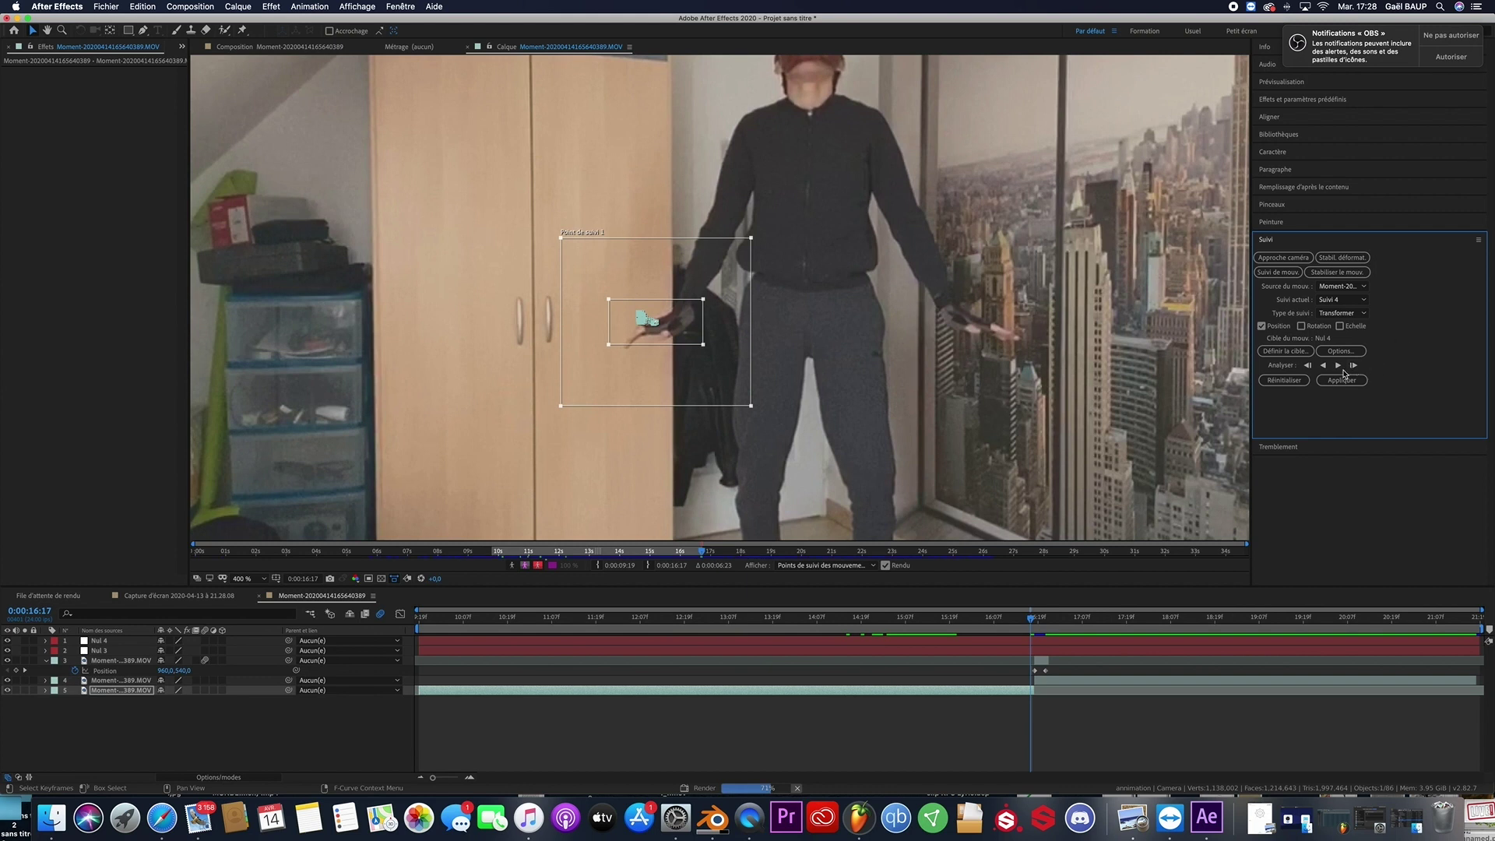
Set Nul 3 as the target of the hand's tracking data and apply it in X and Y
click(1285, 350)
click(800, 380)
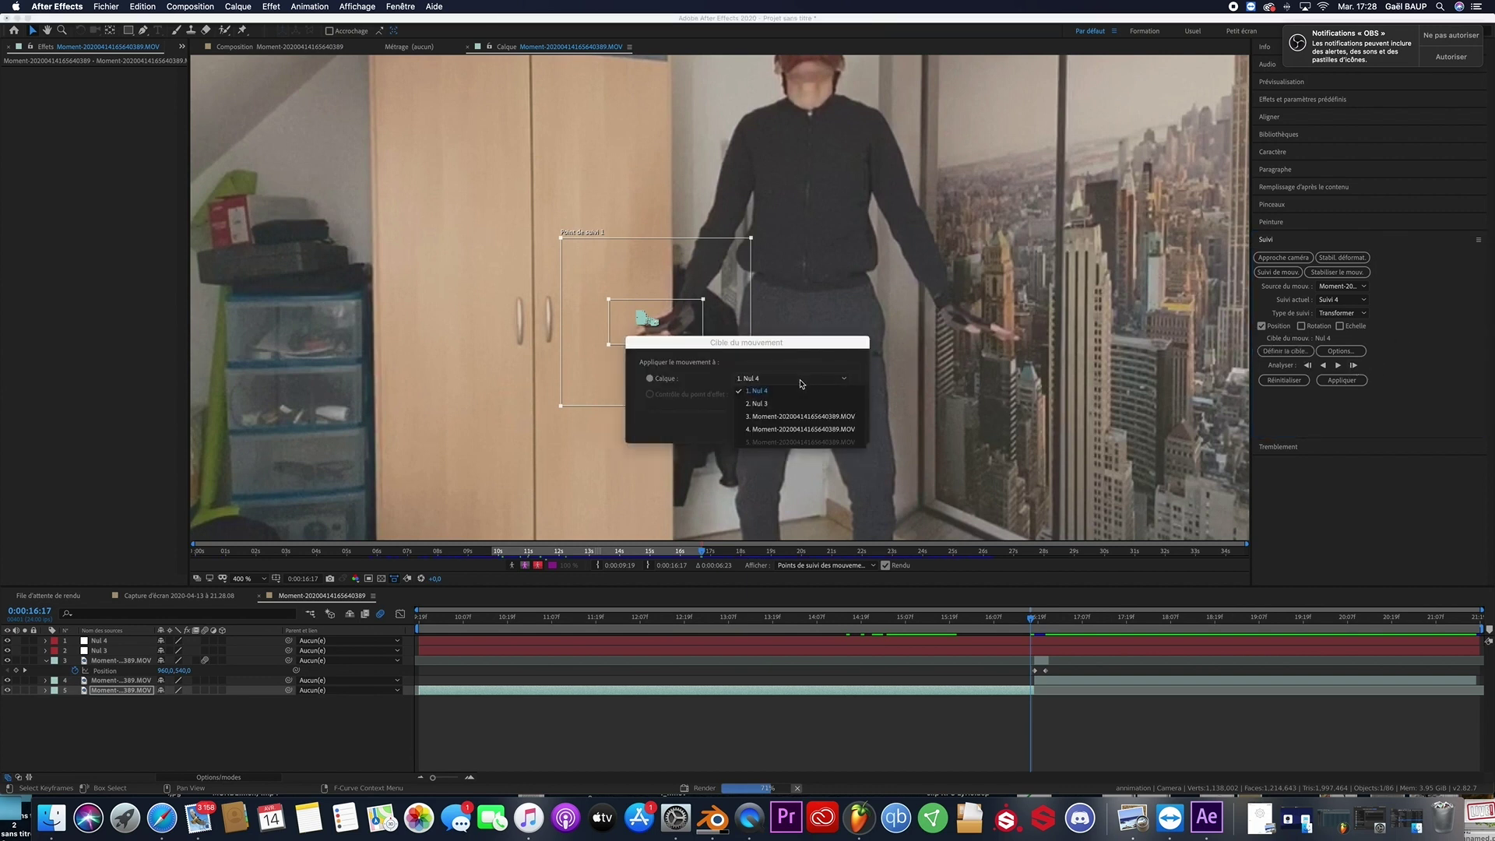
click(756, 403)
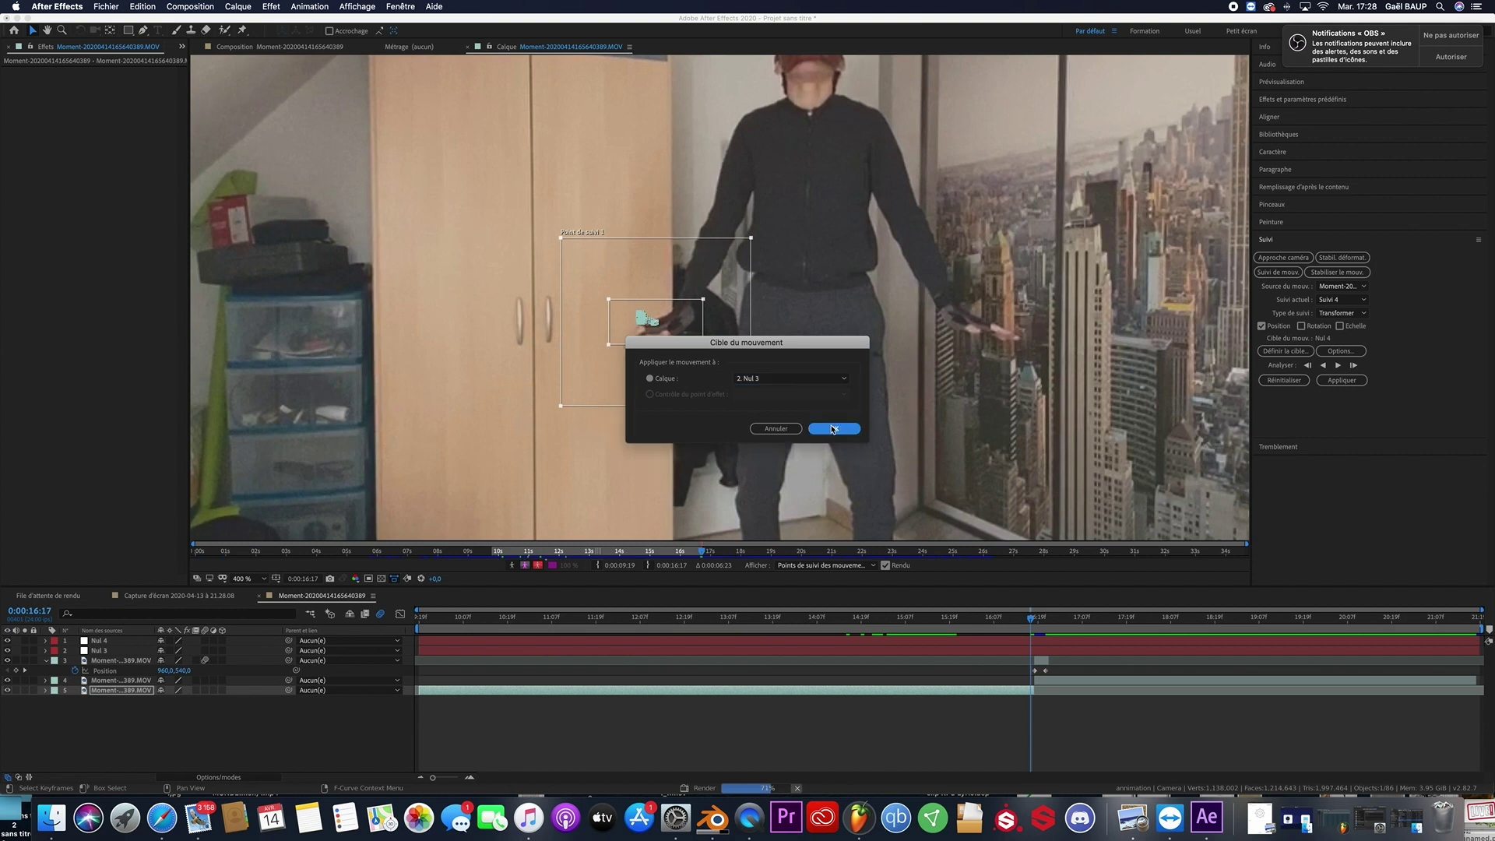
click(833, 429)
click(1341, 380)
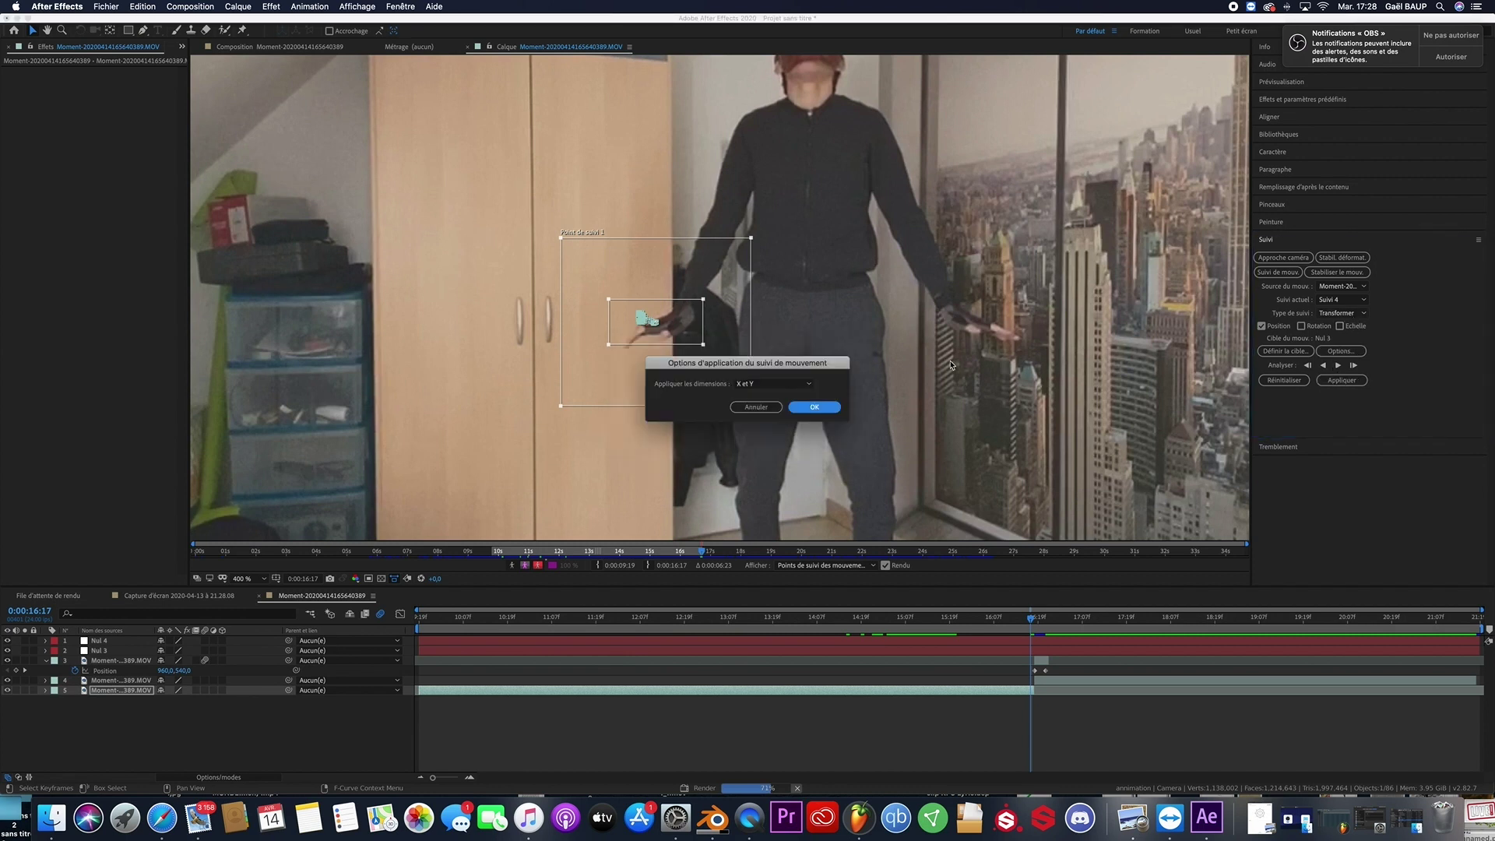
click(819, 406)
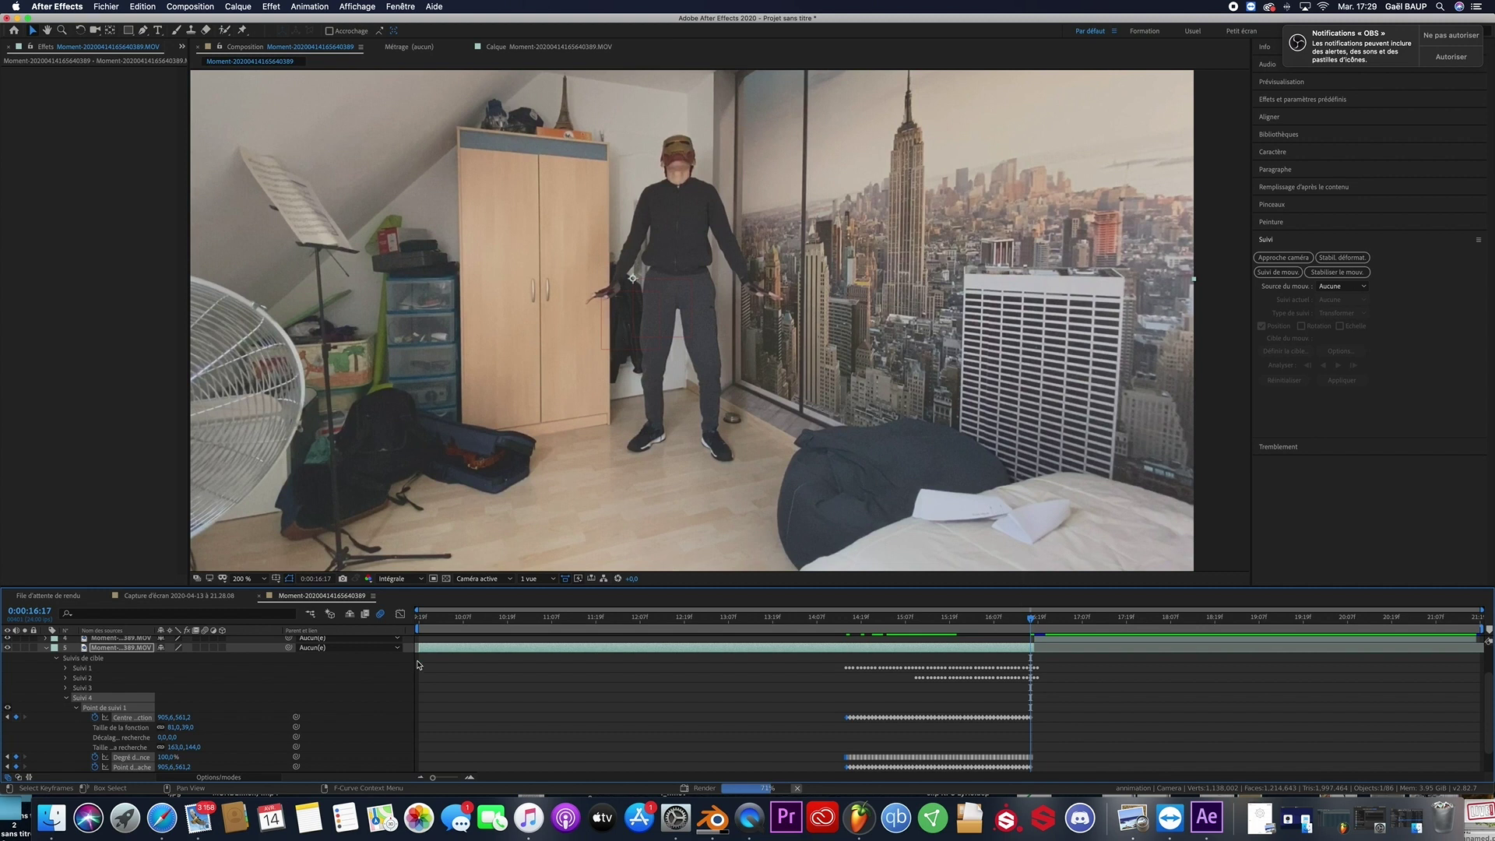
Reveal the position keyframes of Nul 3 and move it upward with the rising hand at 0:00:16:18 and 0:00:16:19
click(134, 649)
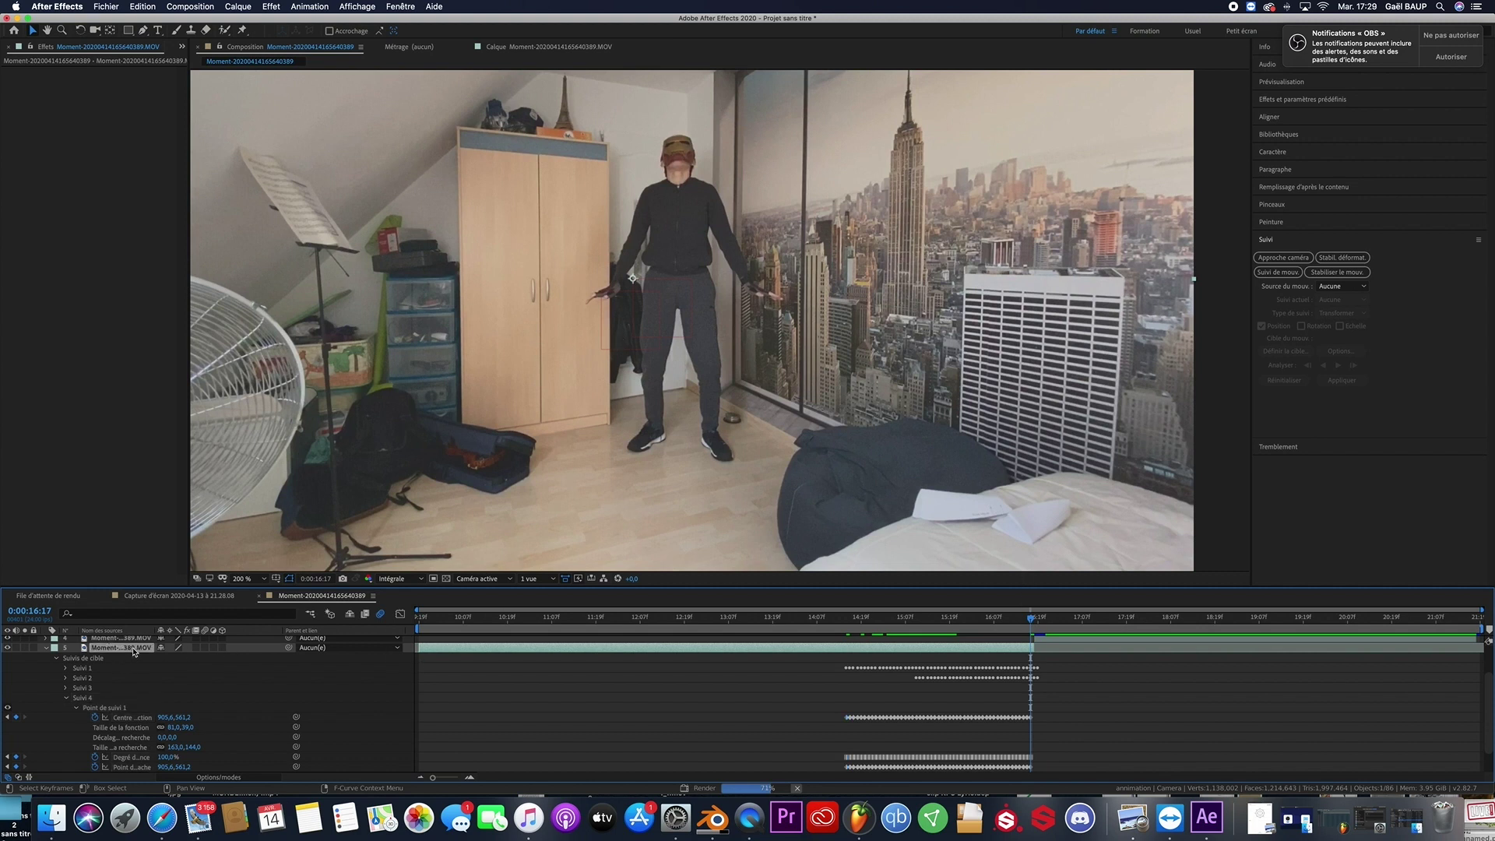
key(p)
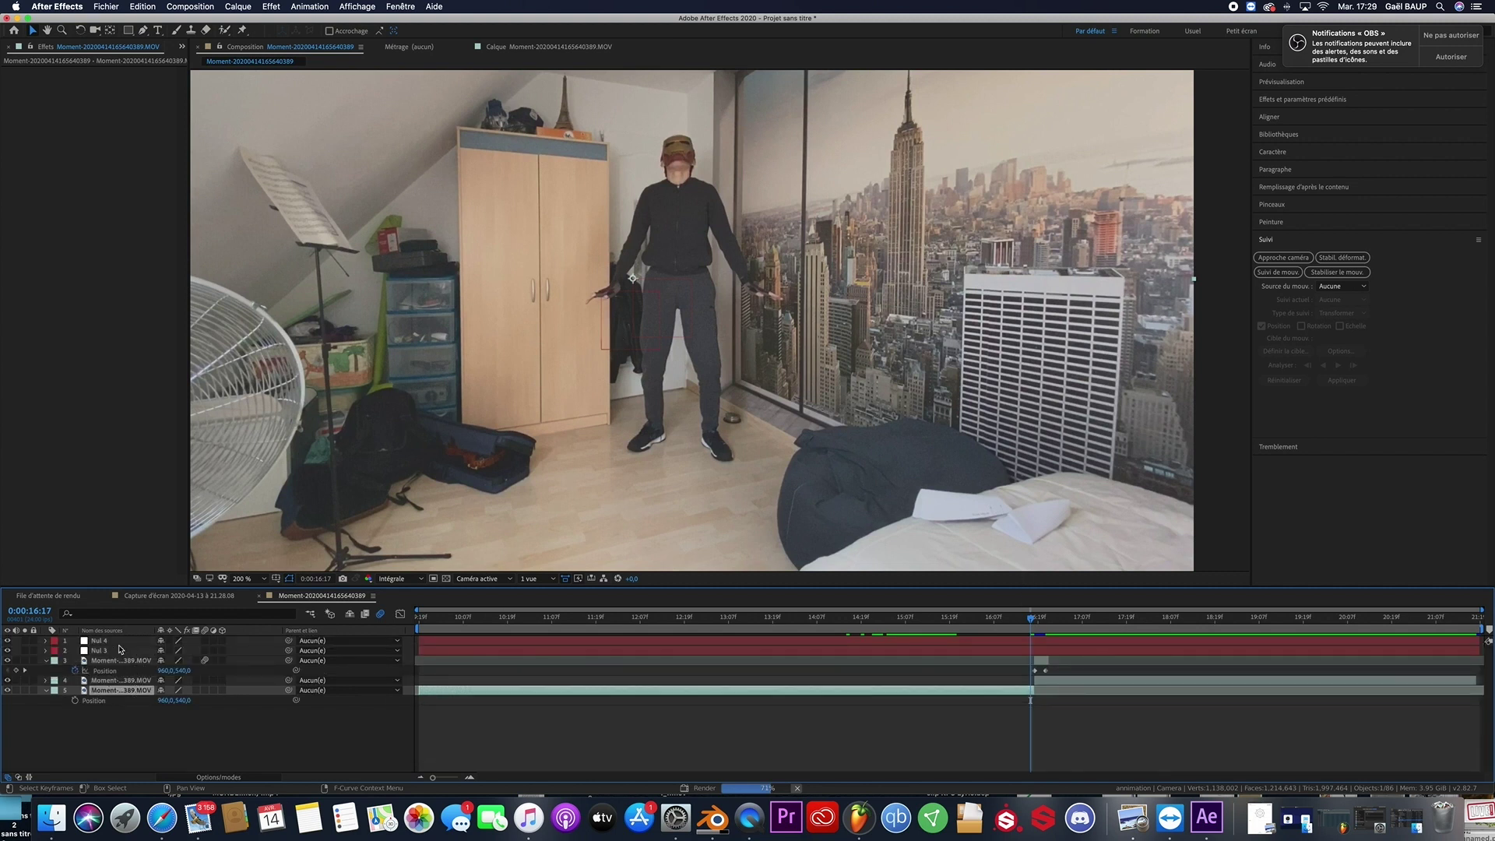
click(134, 651)
key(p)
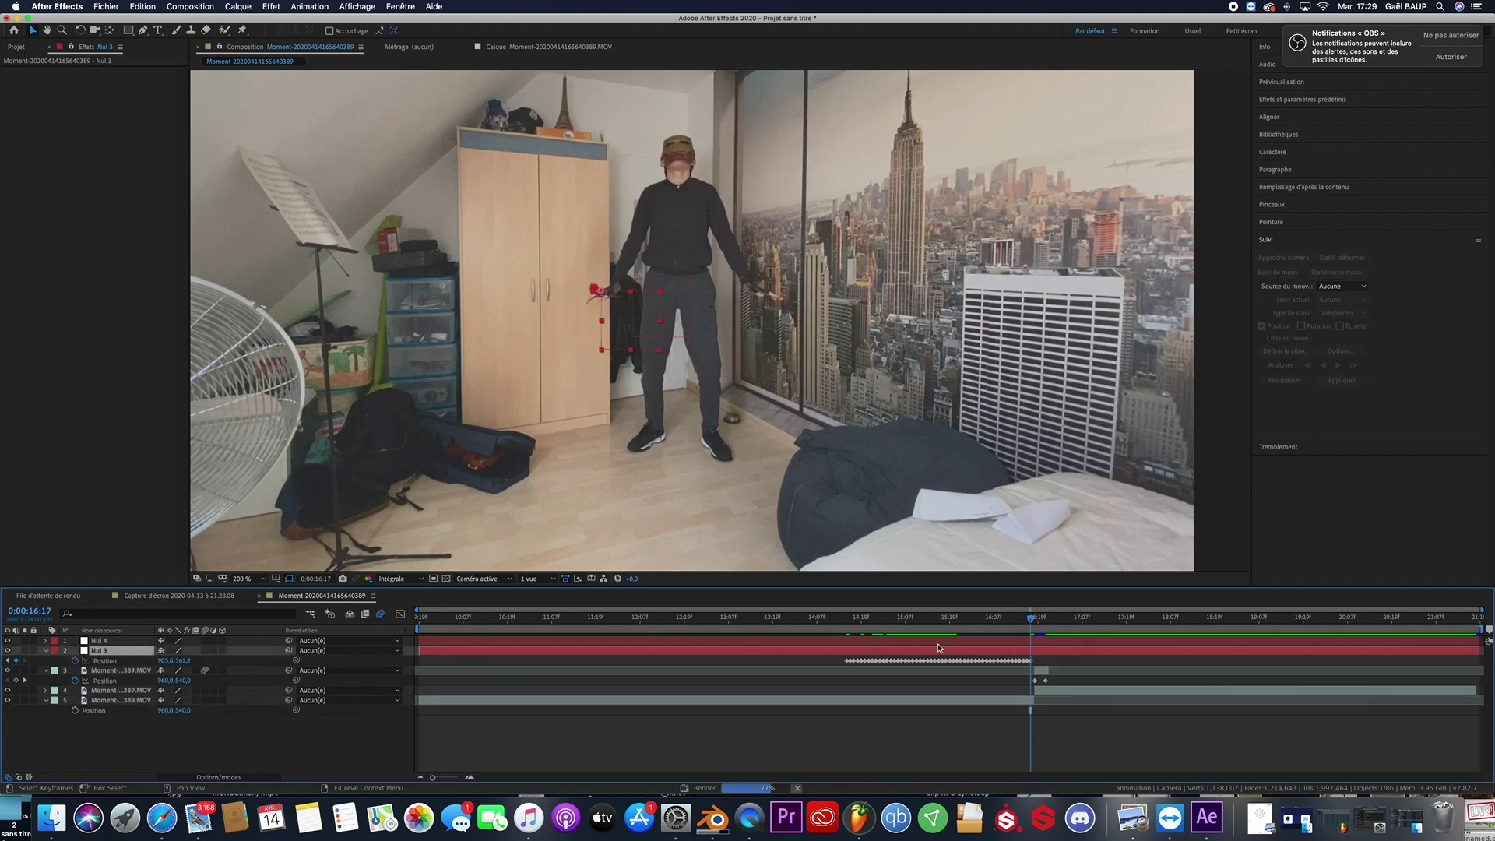
click(1033, 621)
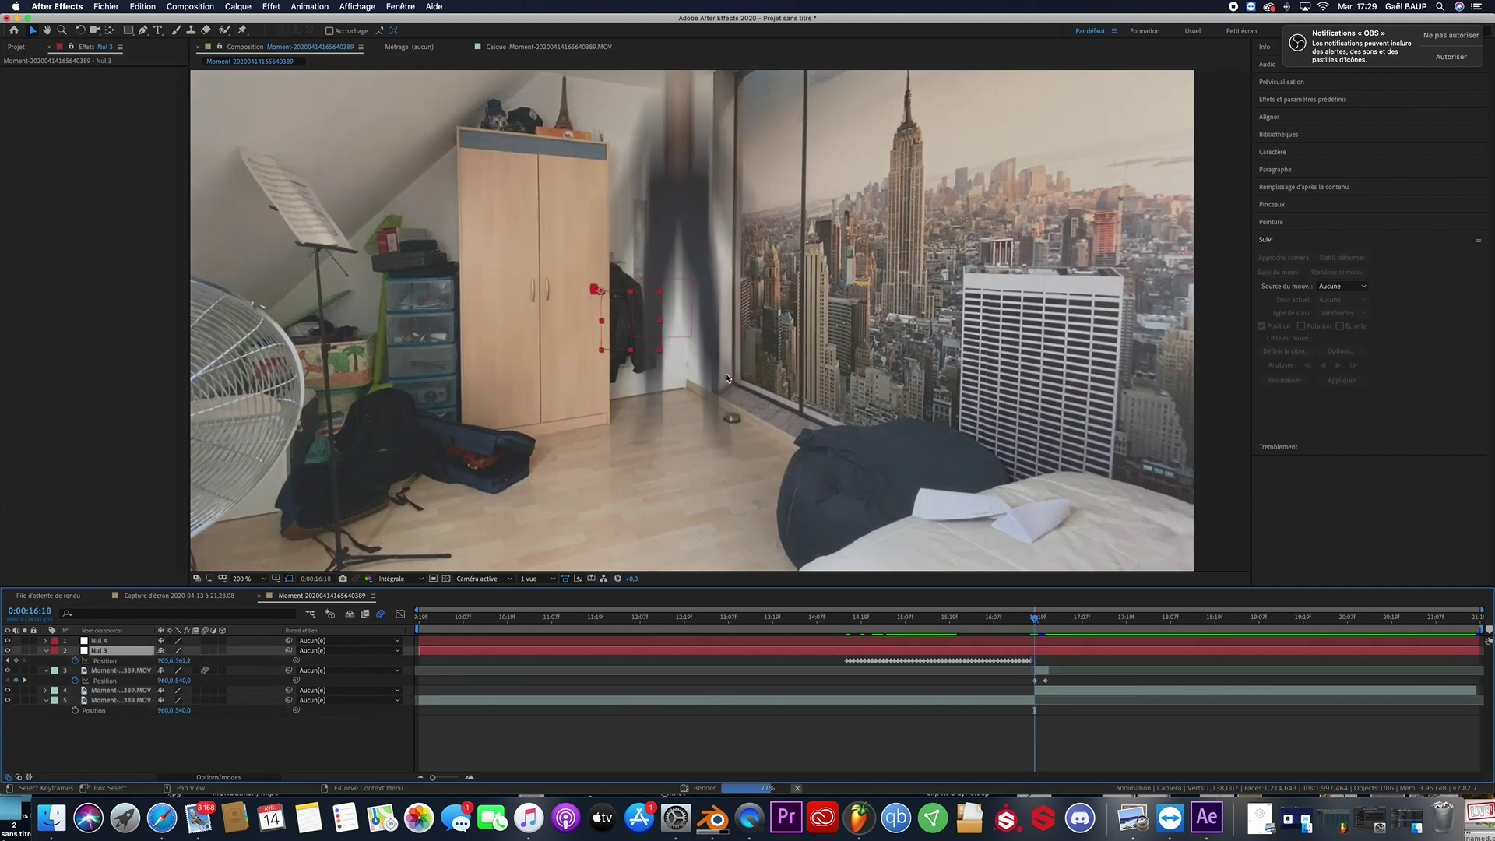
drag(606, 325, 618, 244)
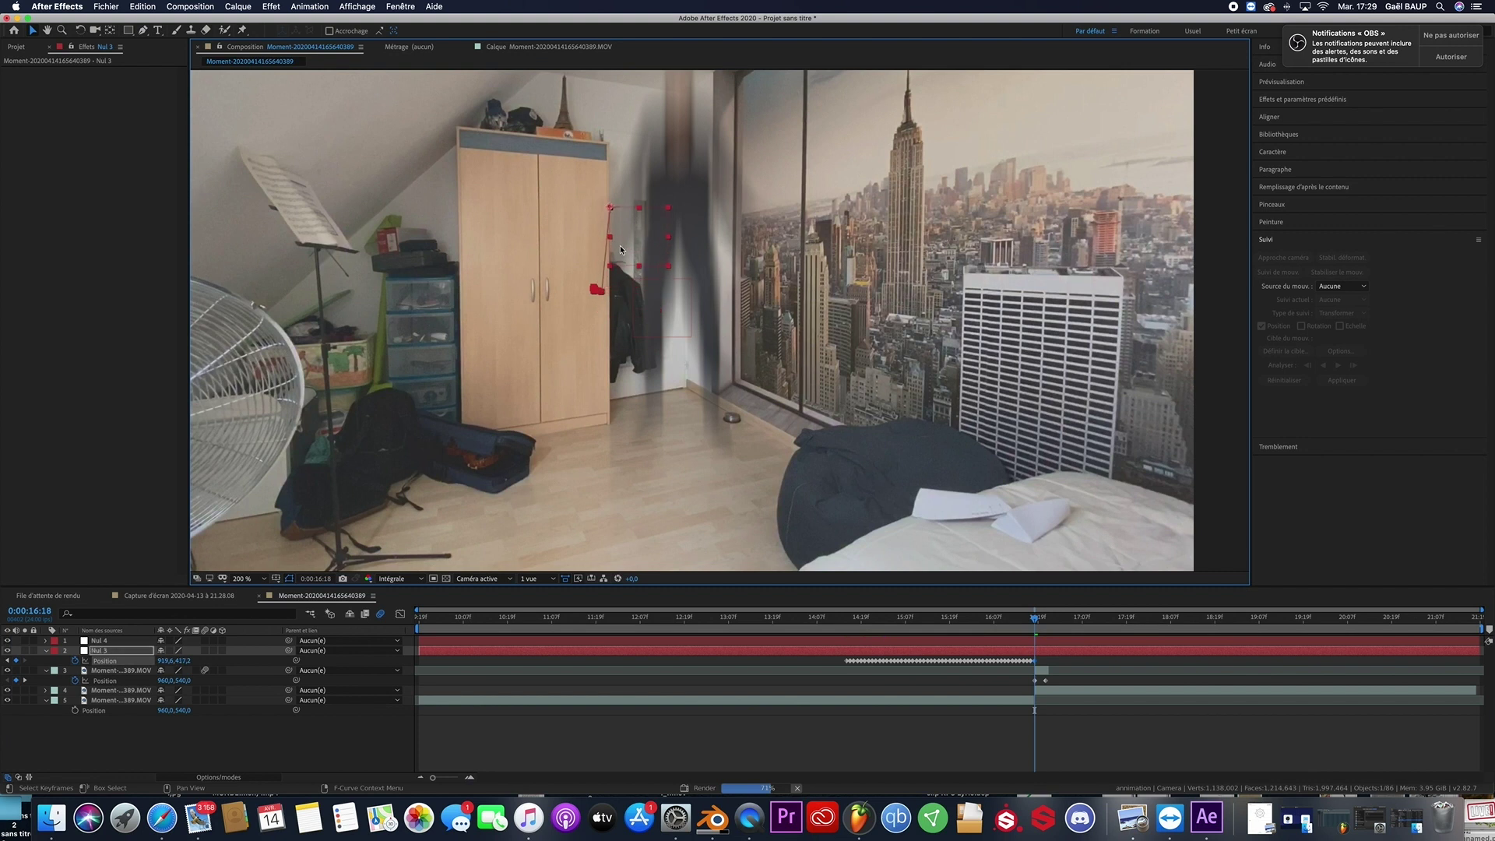
click(1037, 621)
key(comma)
drag(674, 271, 674, 176)
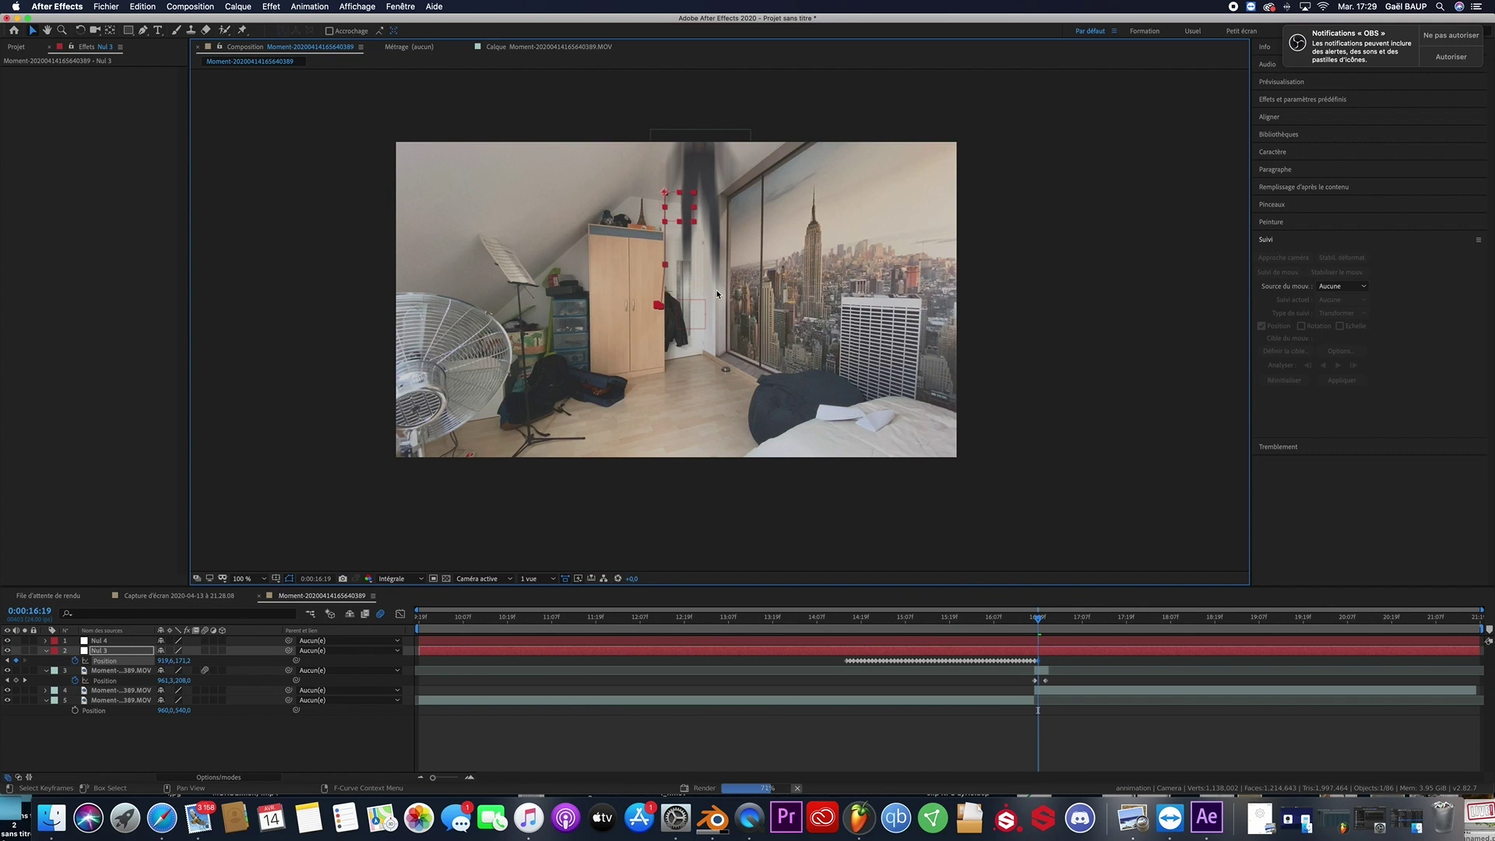
Continue raising Nul 3 above the frame with the person, keyframing its position through 0:00:16:21
click(1043, 621)
key(comma)
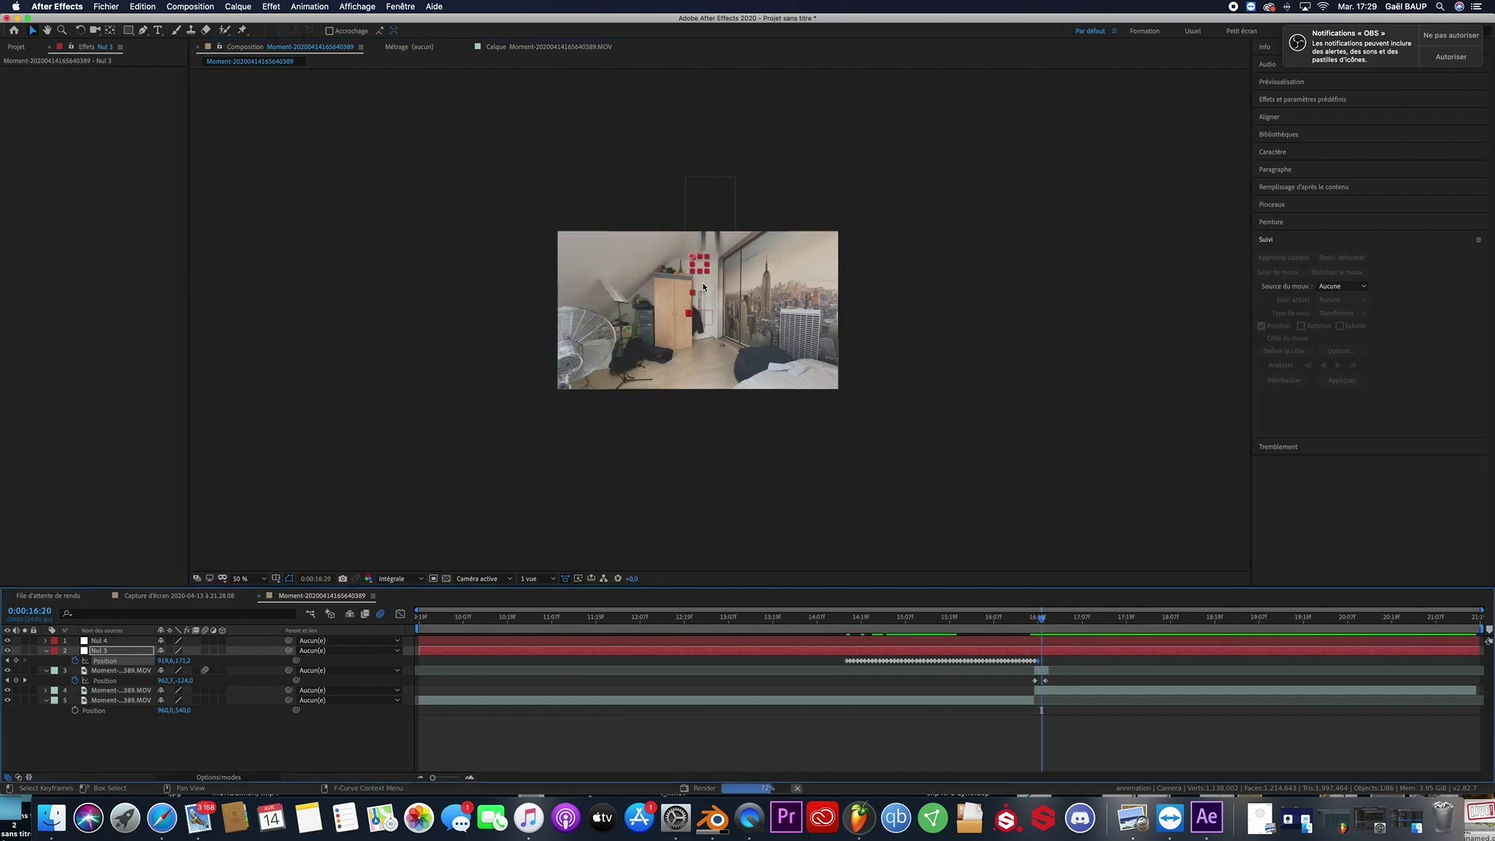
click(703, 287)
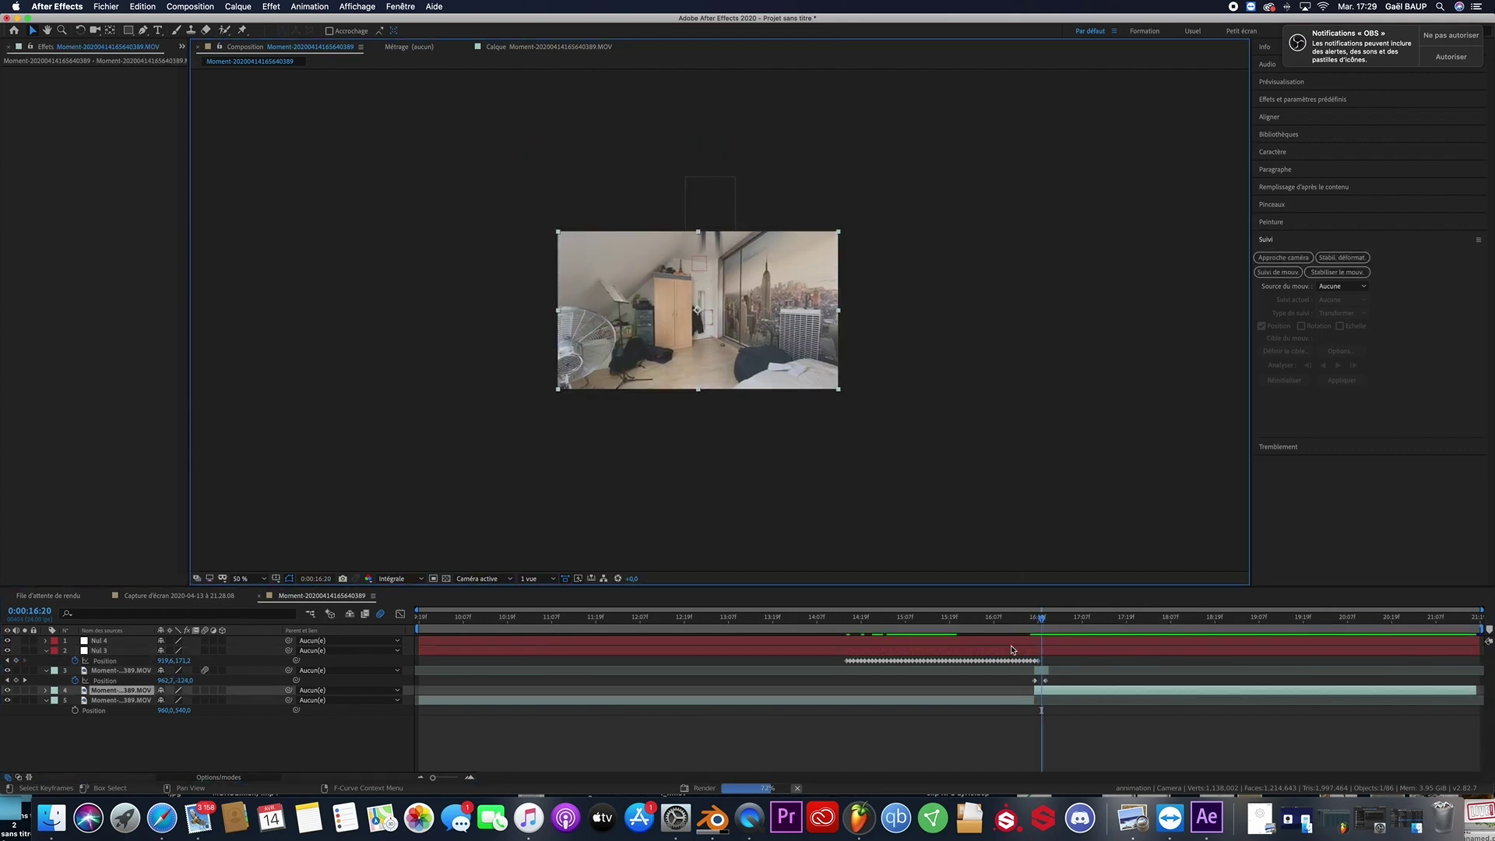
click(1012, 649)
drag(706, 267, 701, 176)
key(Page_Down)
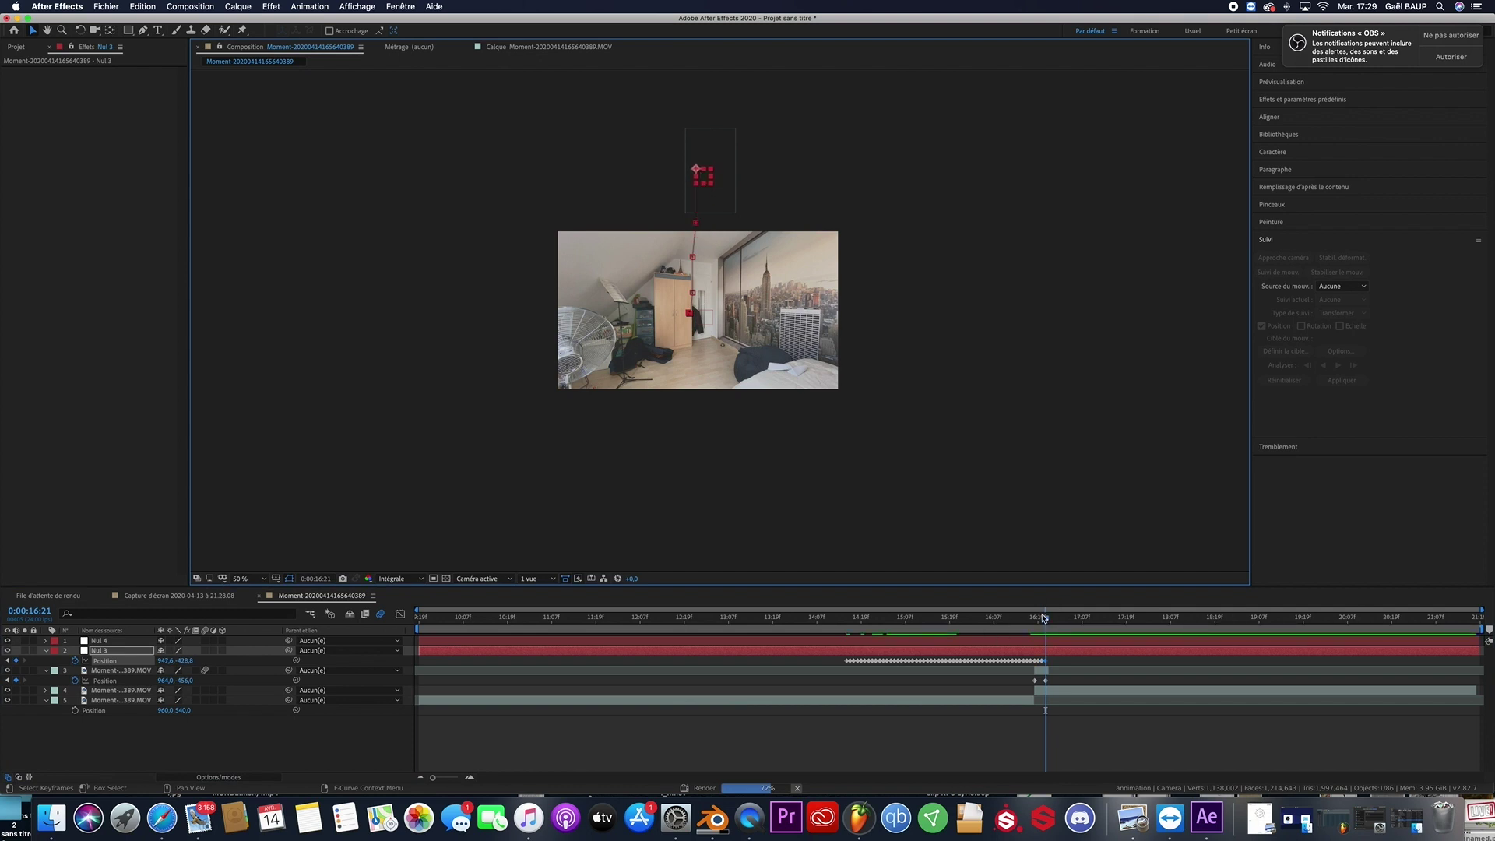
Check how Nul 3 follows the tracked hand, hide this null, and go to 0:00:15:10
drag(1043, 617, 857, 619)
key(period)
key(period)
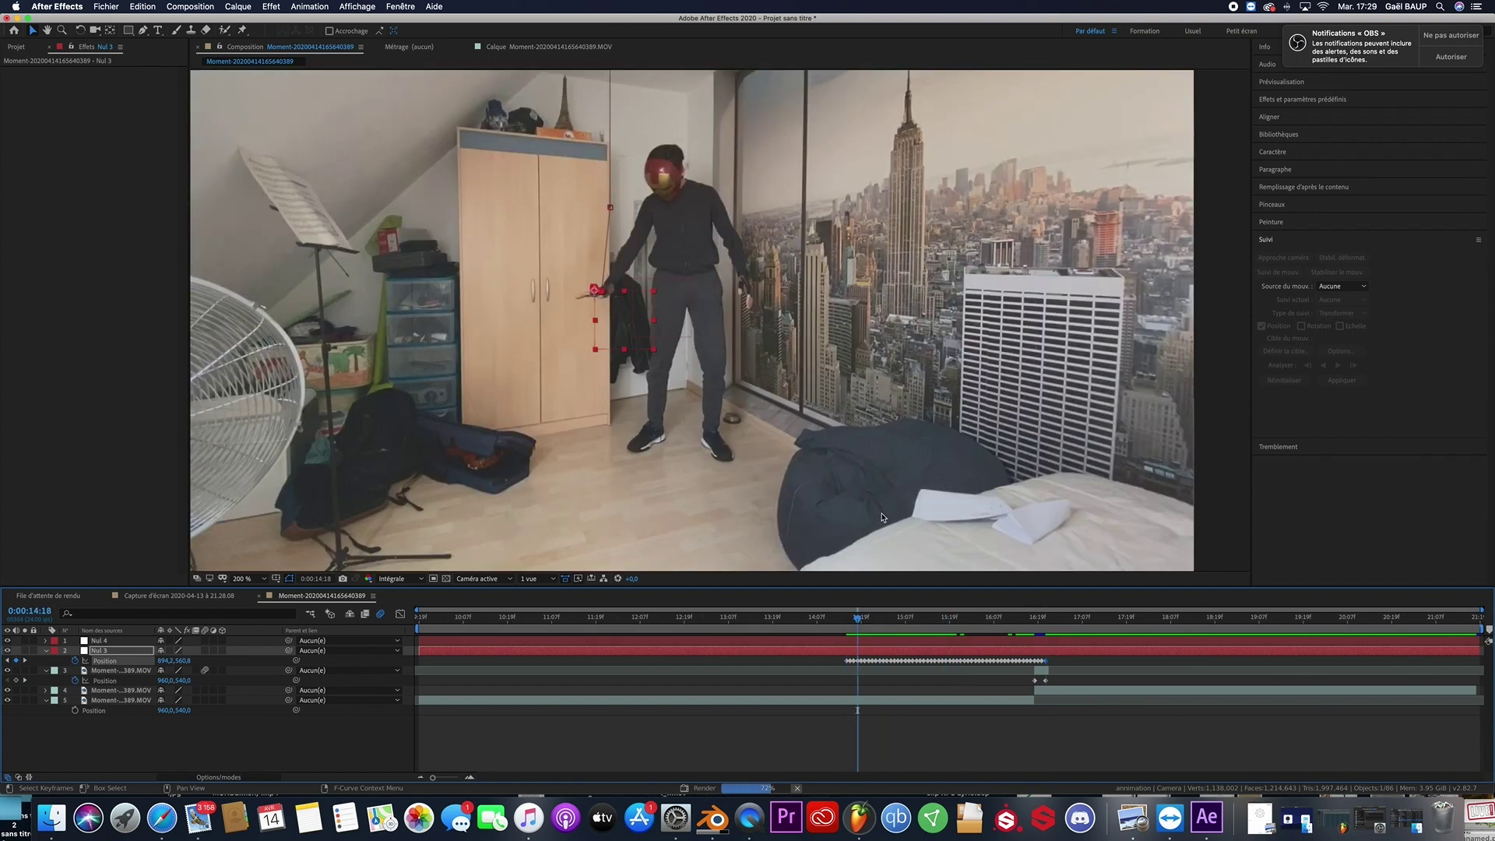
click(9, 651)
drag(869, 624, 917, 632)
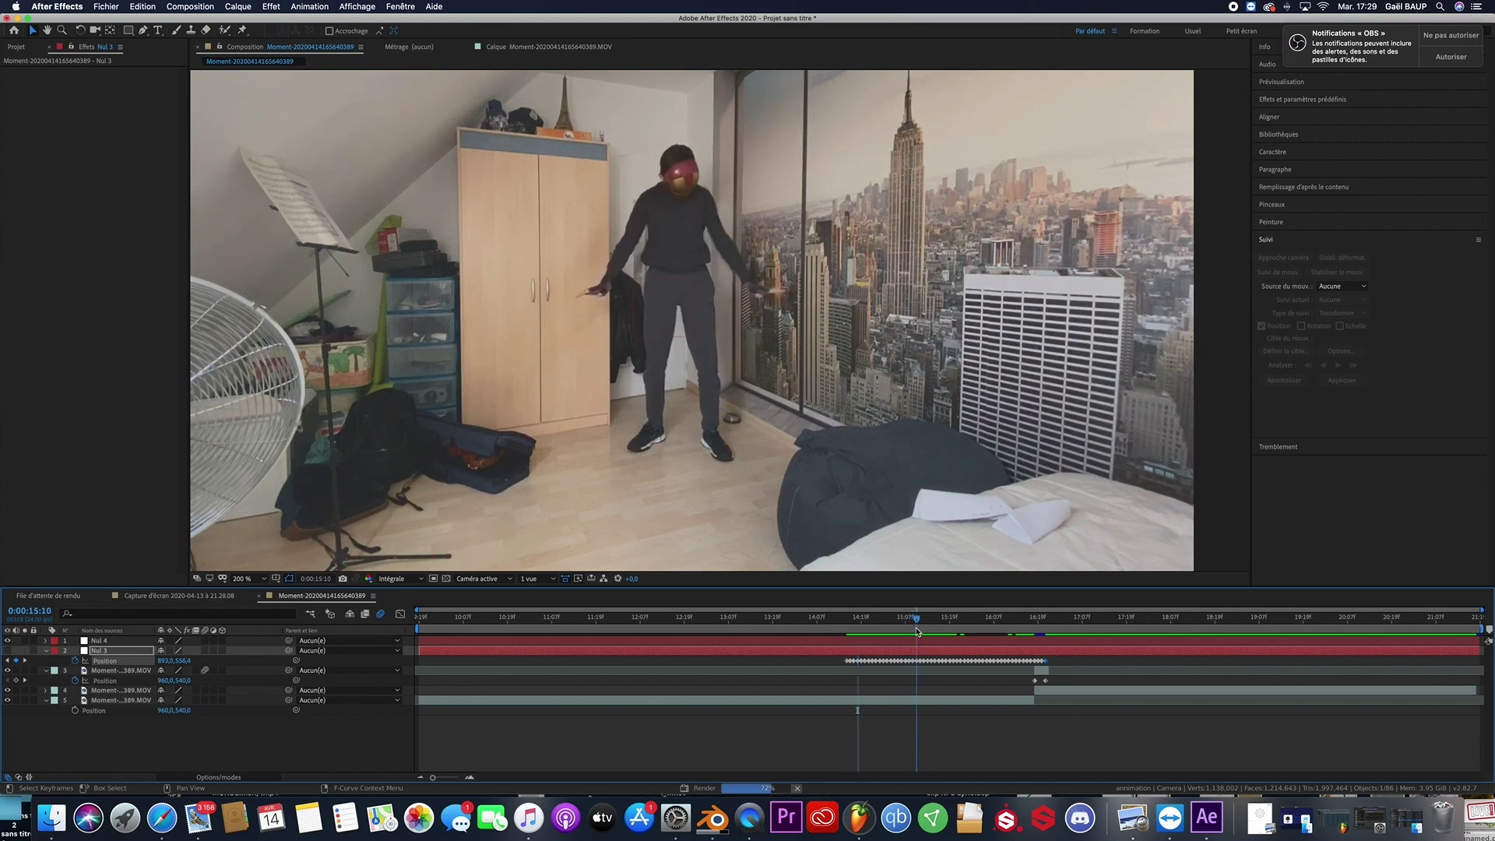
Start a second motion track on the original clip, fit its point around the hand by the skyline mural, and analyze forward
click(932, 700)
click(1278, 272)
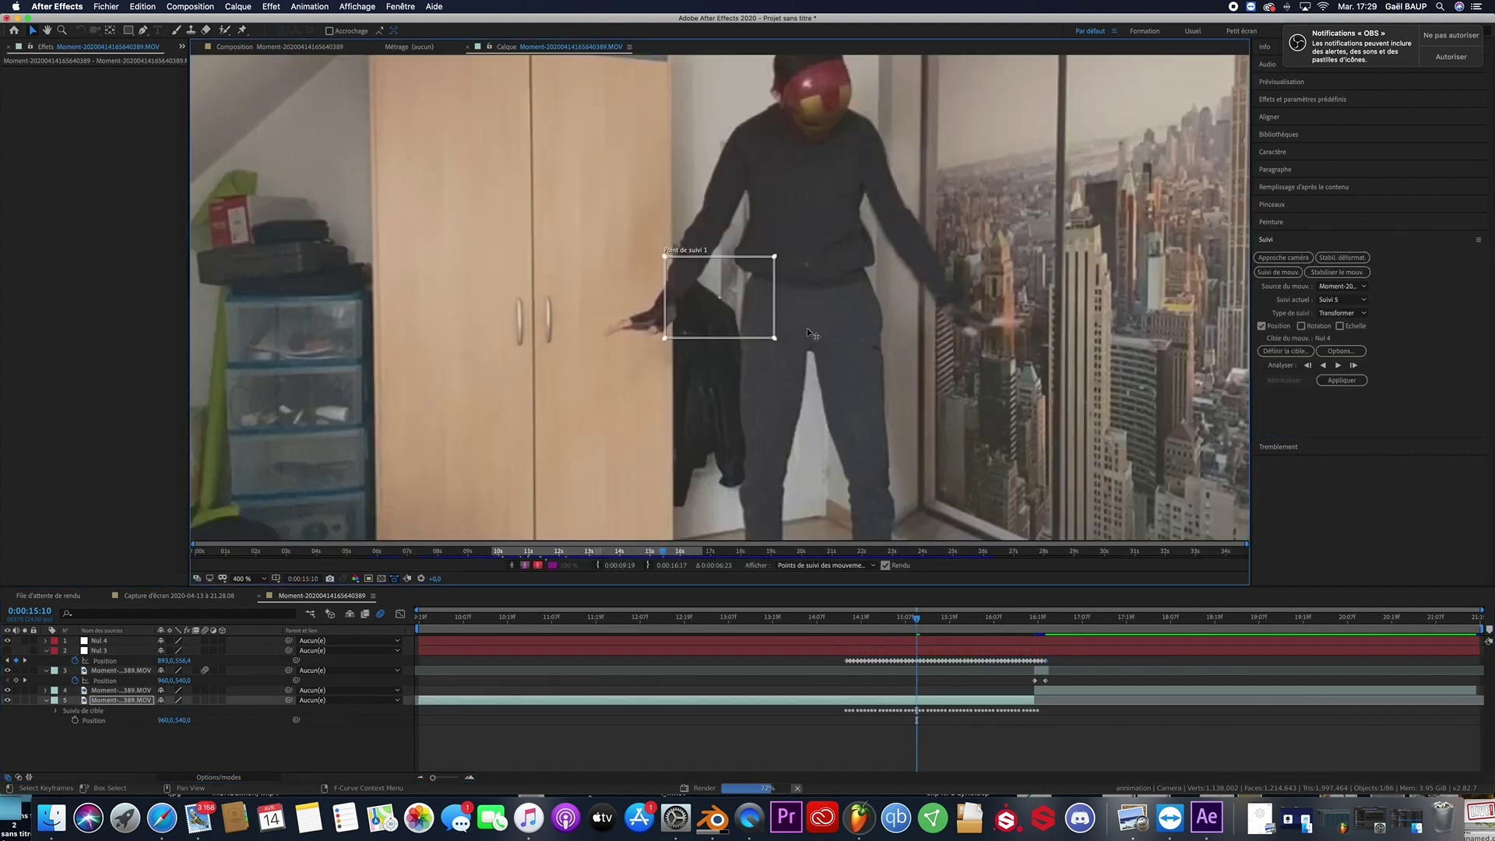
drag(730, 312, 1066, 382)
click(1034, 366)
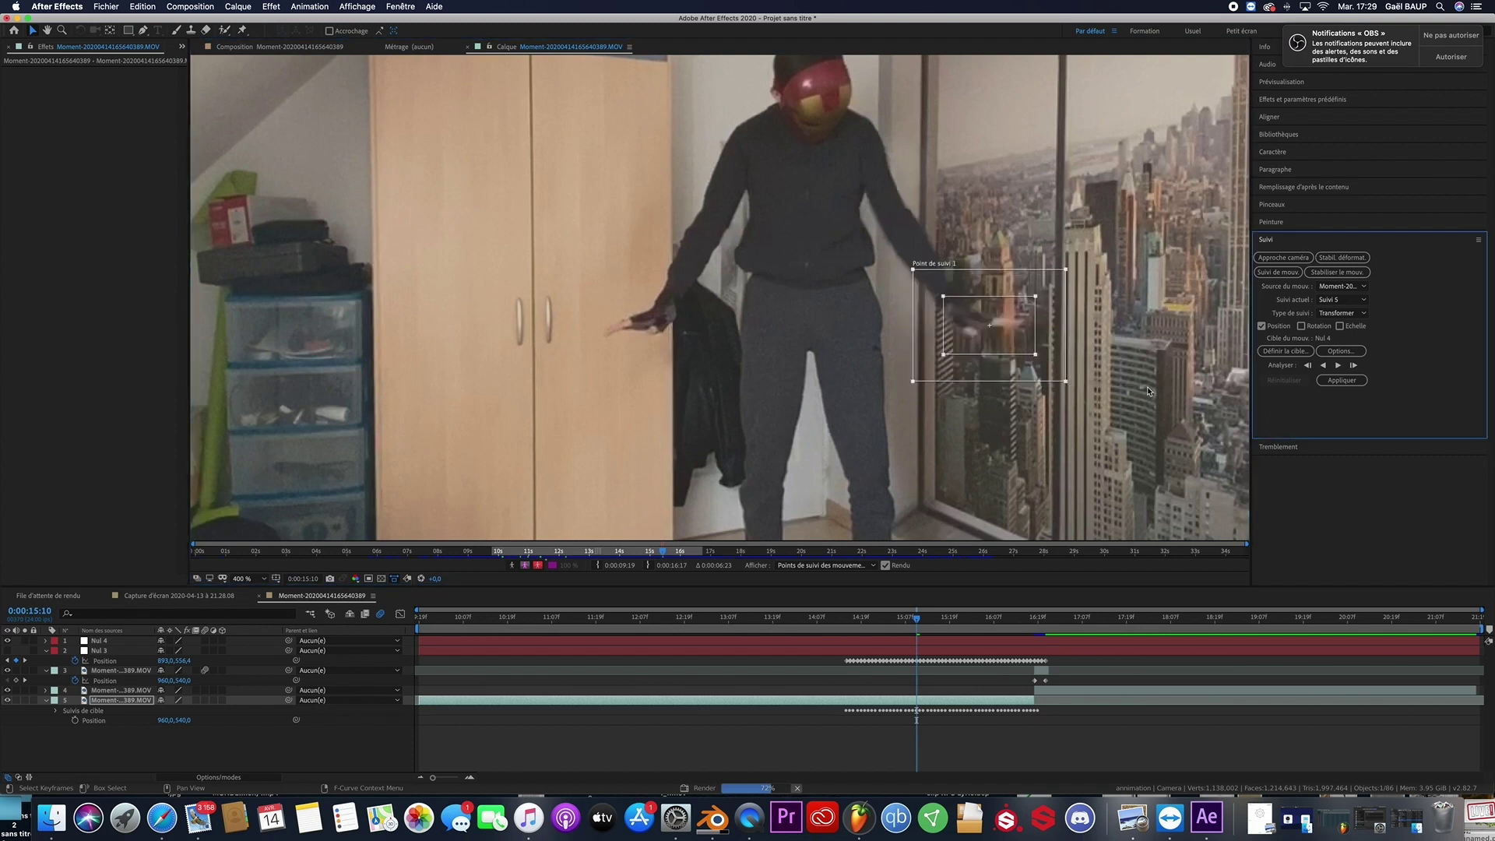
click(1355, 366)
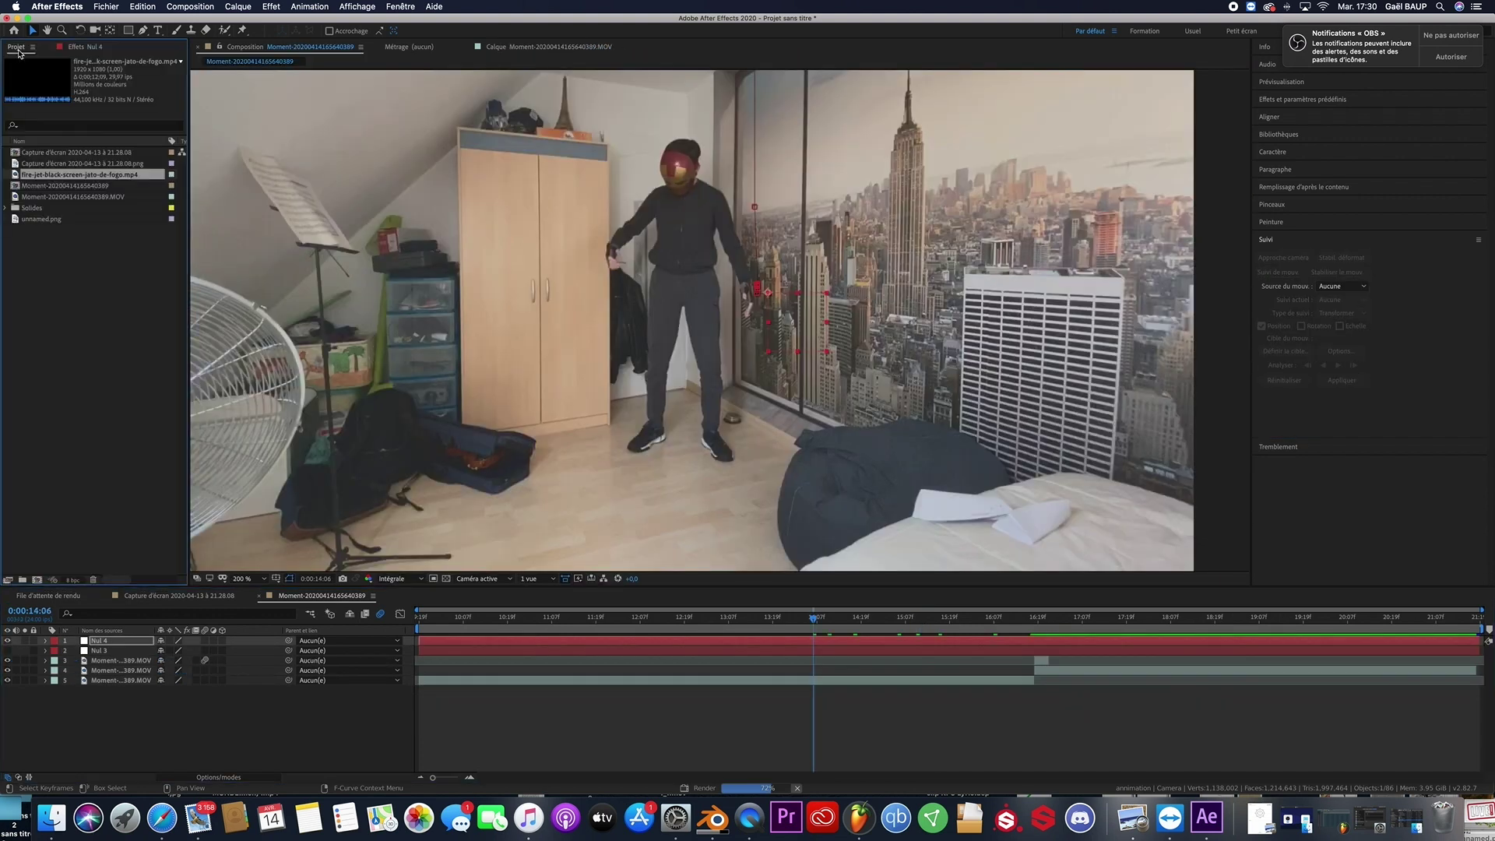
Add fire-jet-black-screen-jato-de-fogo.mp4 as the top layer and cut away its portion before 0:00:10:16
drag(81, 432, 123, 641)
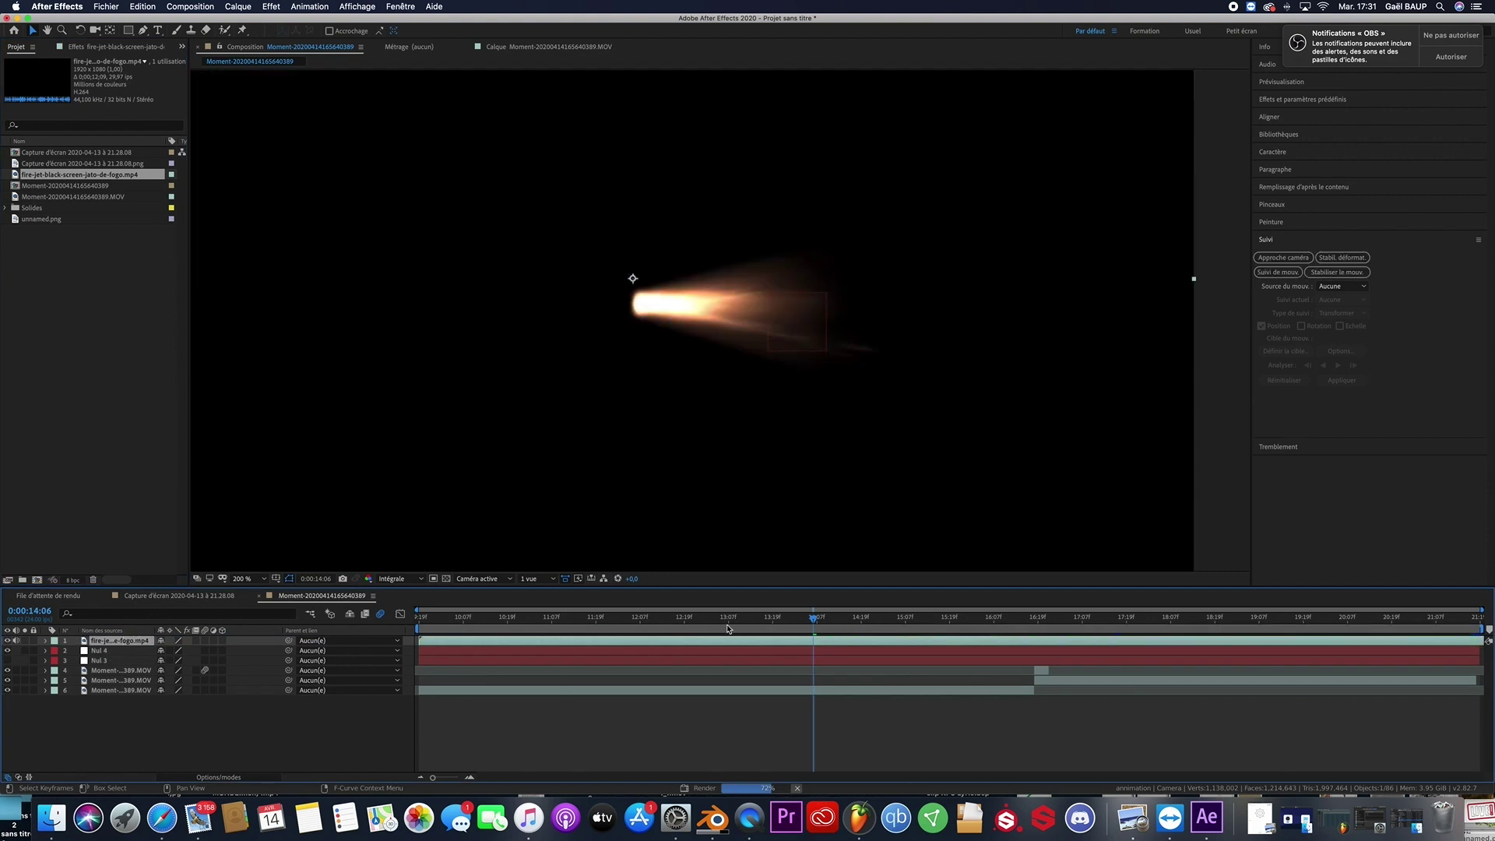
drag(799, 621, 629, 619)
mouse_move(509, 620)
mouse_down()
mouse_move(470, 621)
mouse_move(497, 623)
mouse_up()
key(ctrl+shift+d)
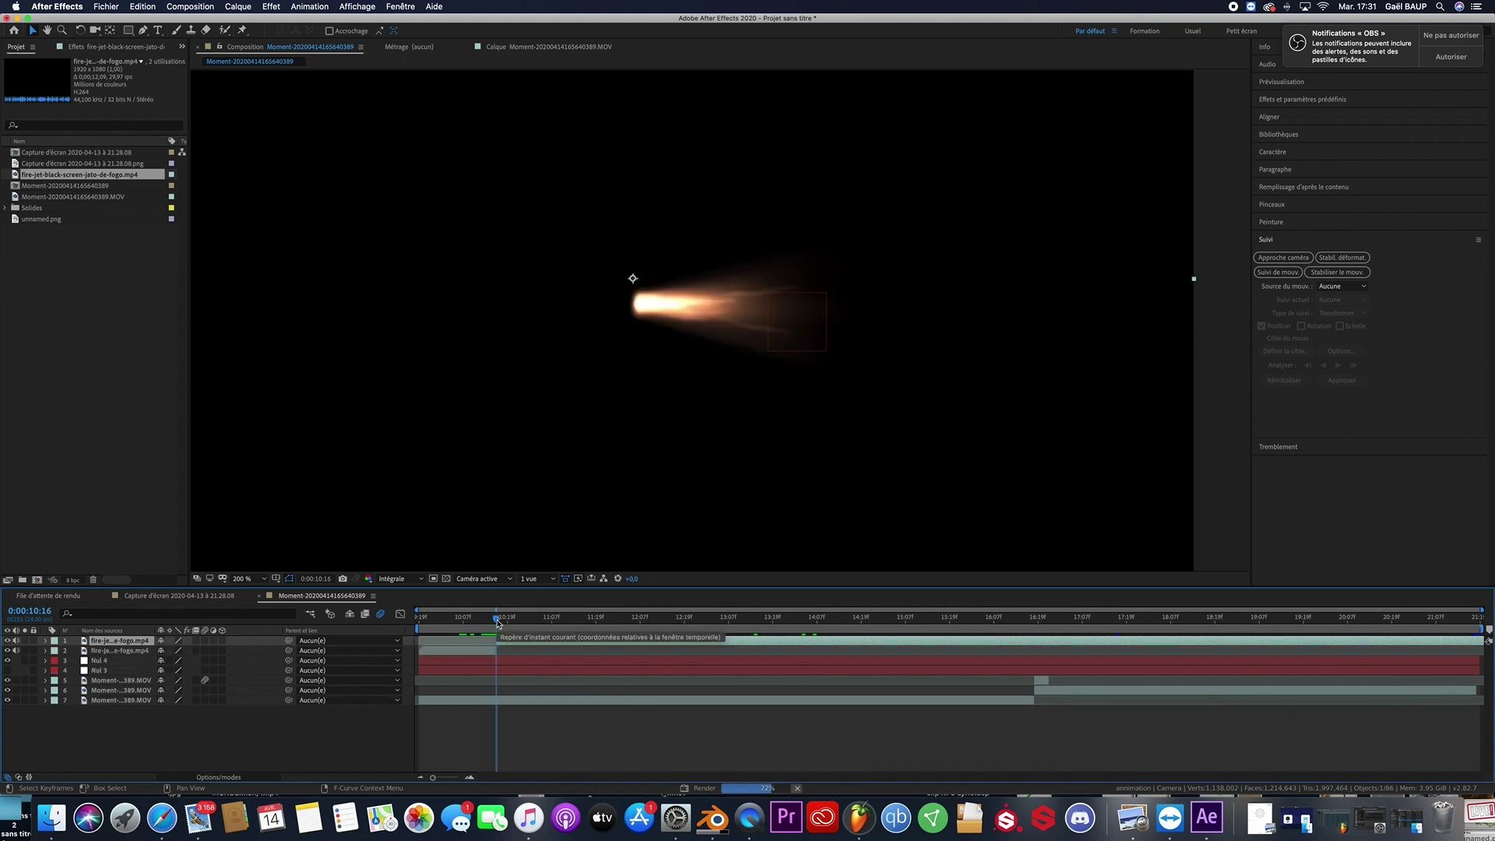
key(Delete)
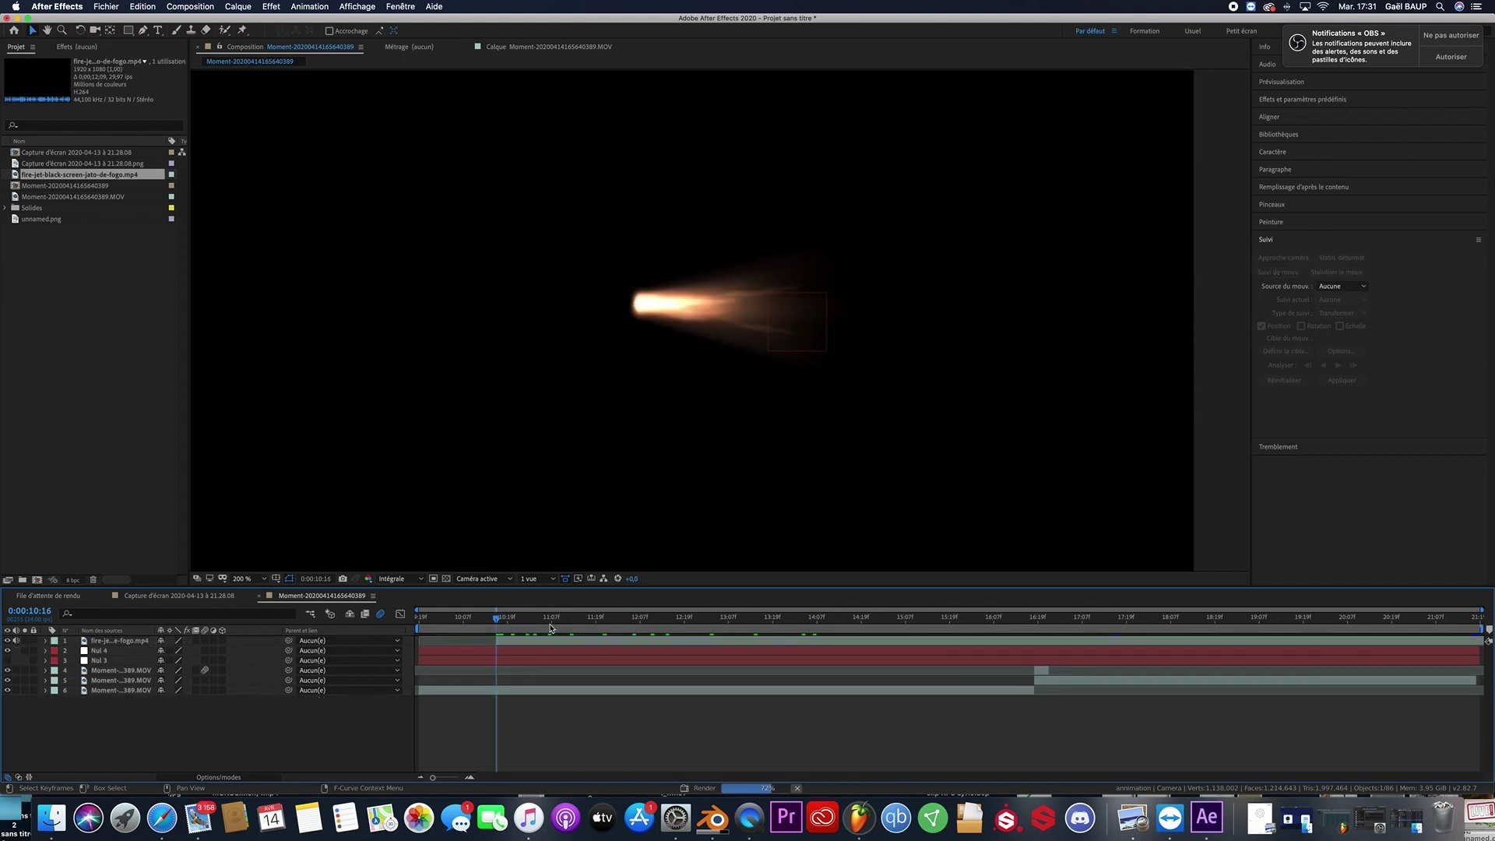
Find the moment the hand drops into thrust pose and shift the fire layer so its visible part starts at 0:00:14:15
drag(499, 640, 781, 609)
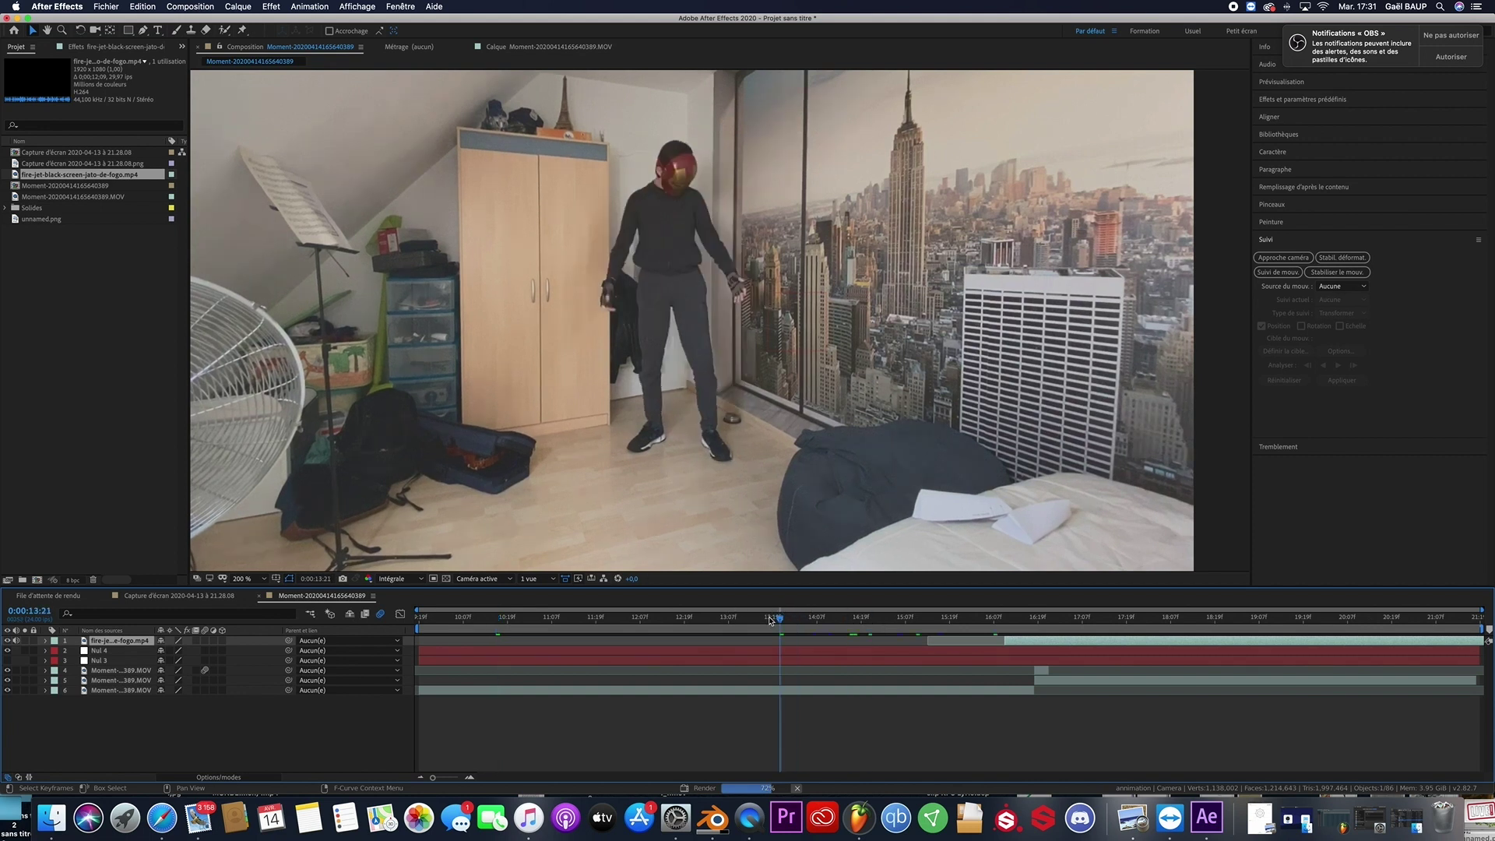
key(space)
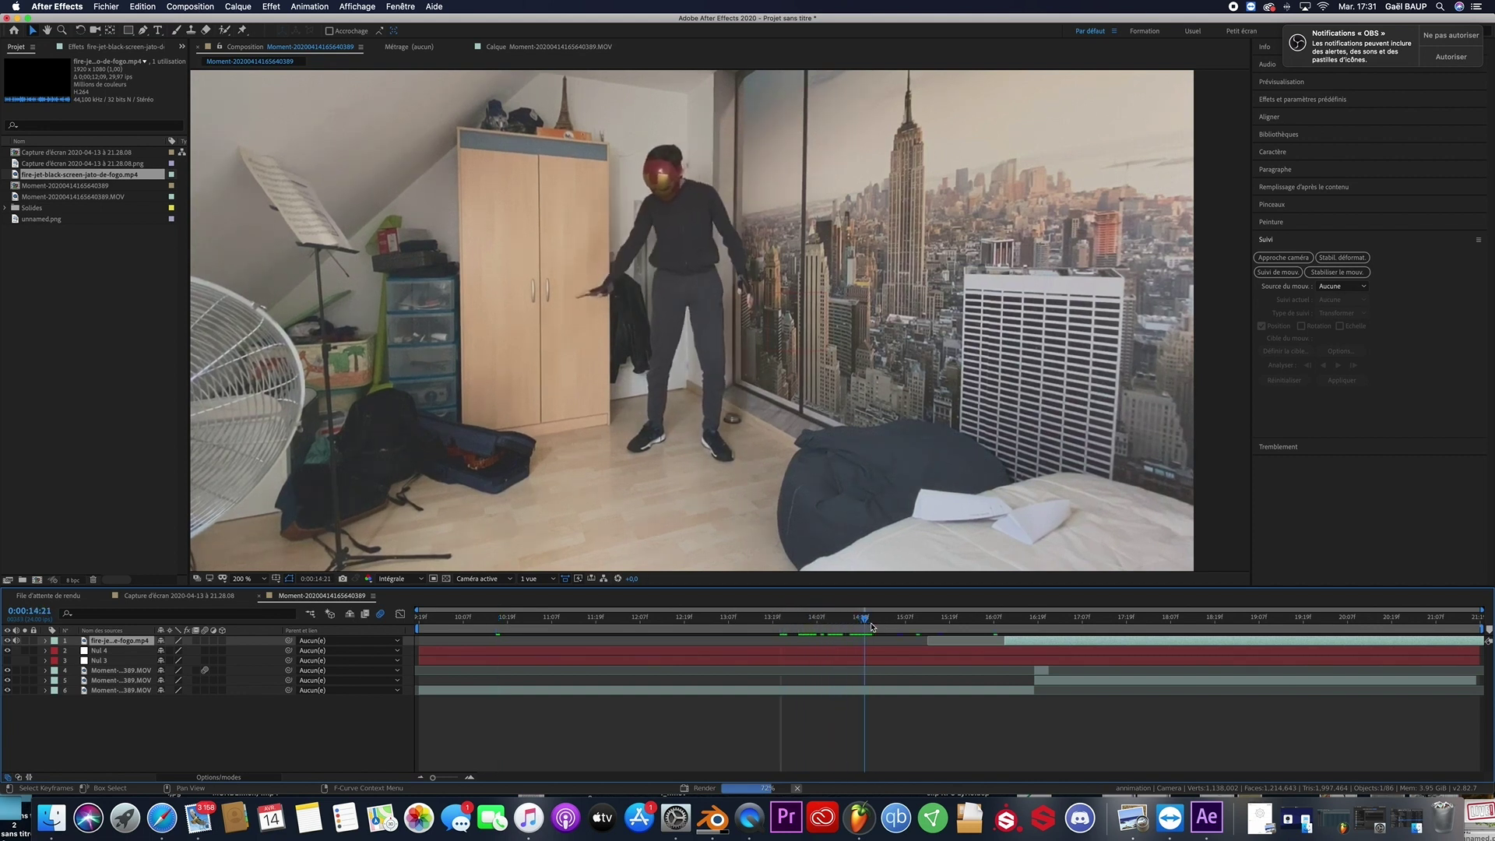
key(space)
drag(866, 619, 846, 619)
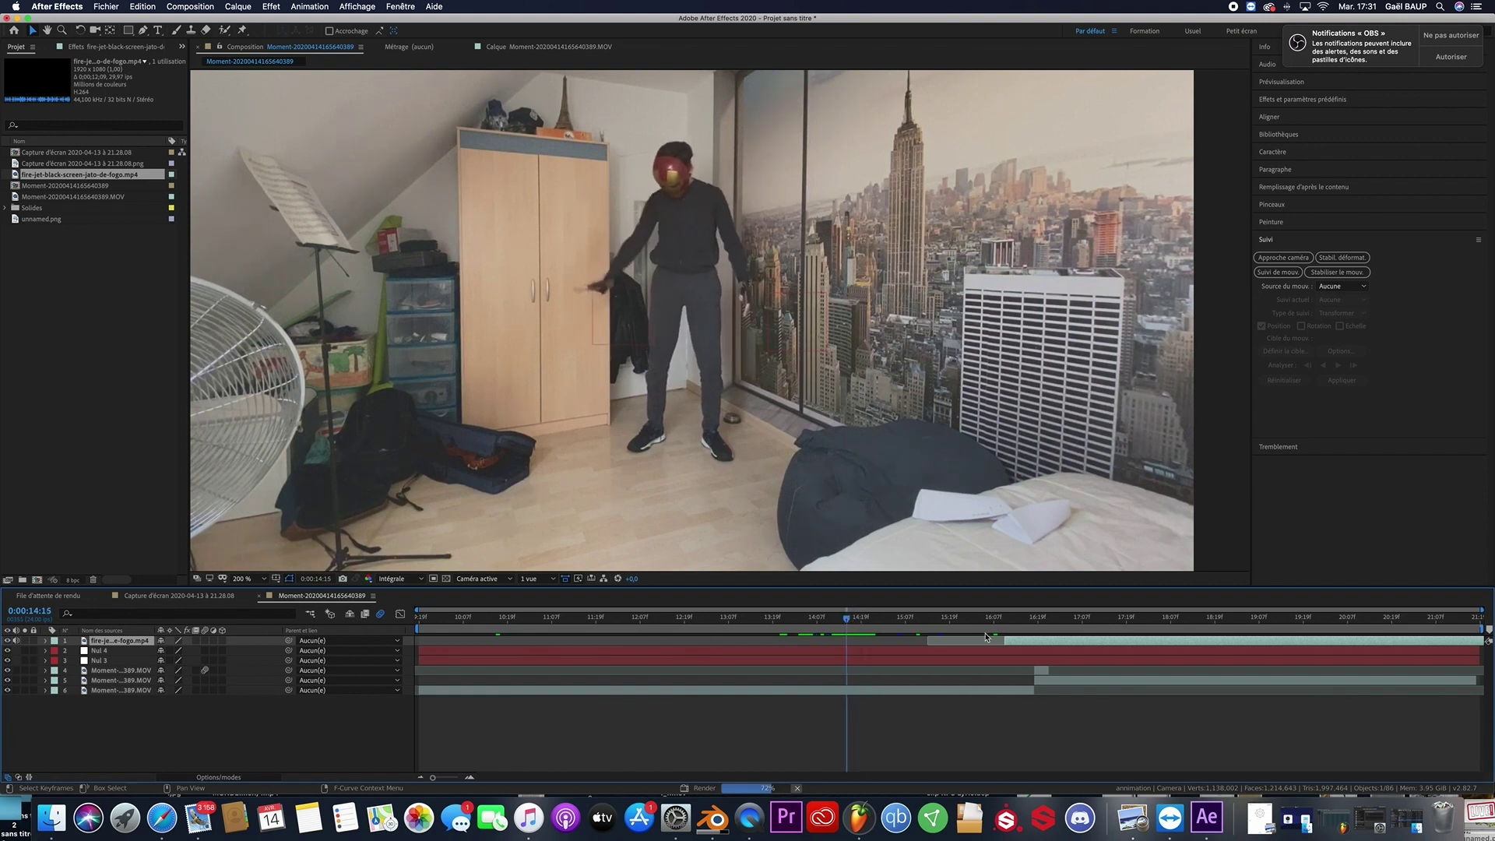
drag(1034, 647, 870, 634)
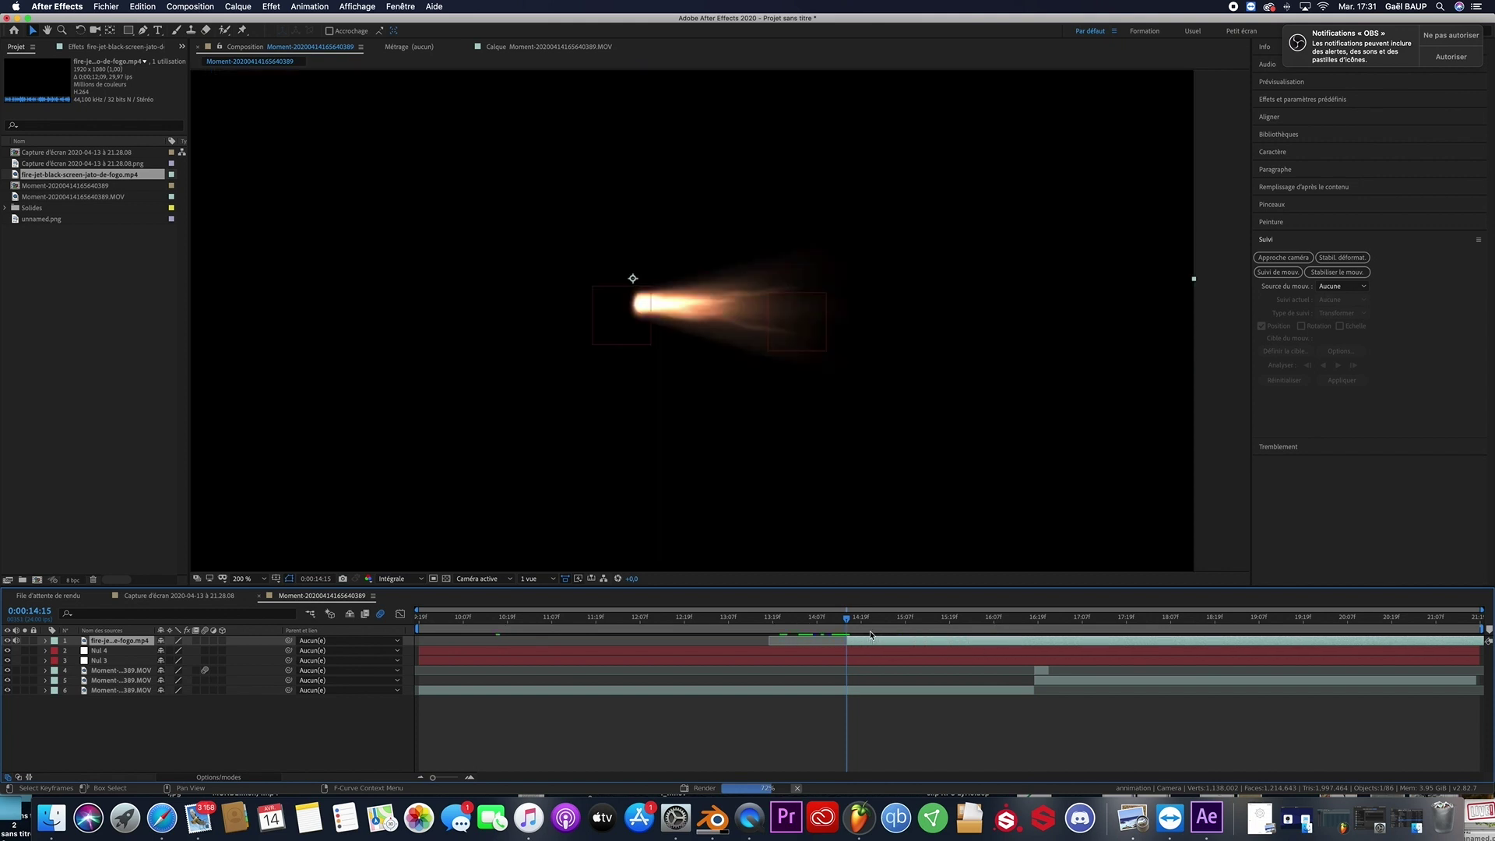
Place the fire layer's anchor point at the base of the flame and set its blend mode to Addition
click(109, 29)
drag(633, 279, 633, 283)
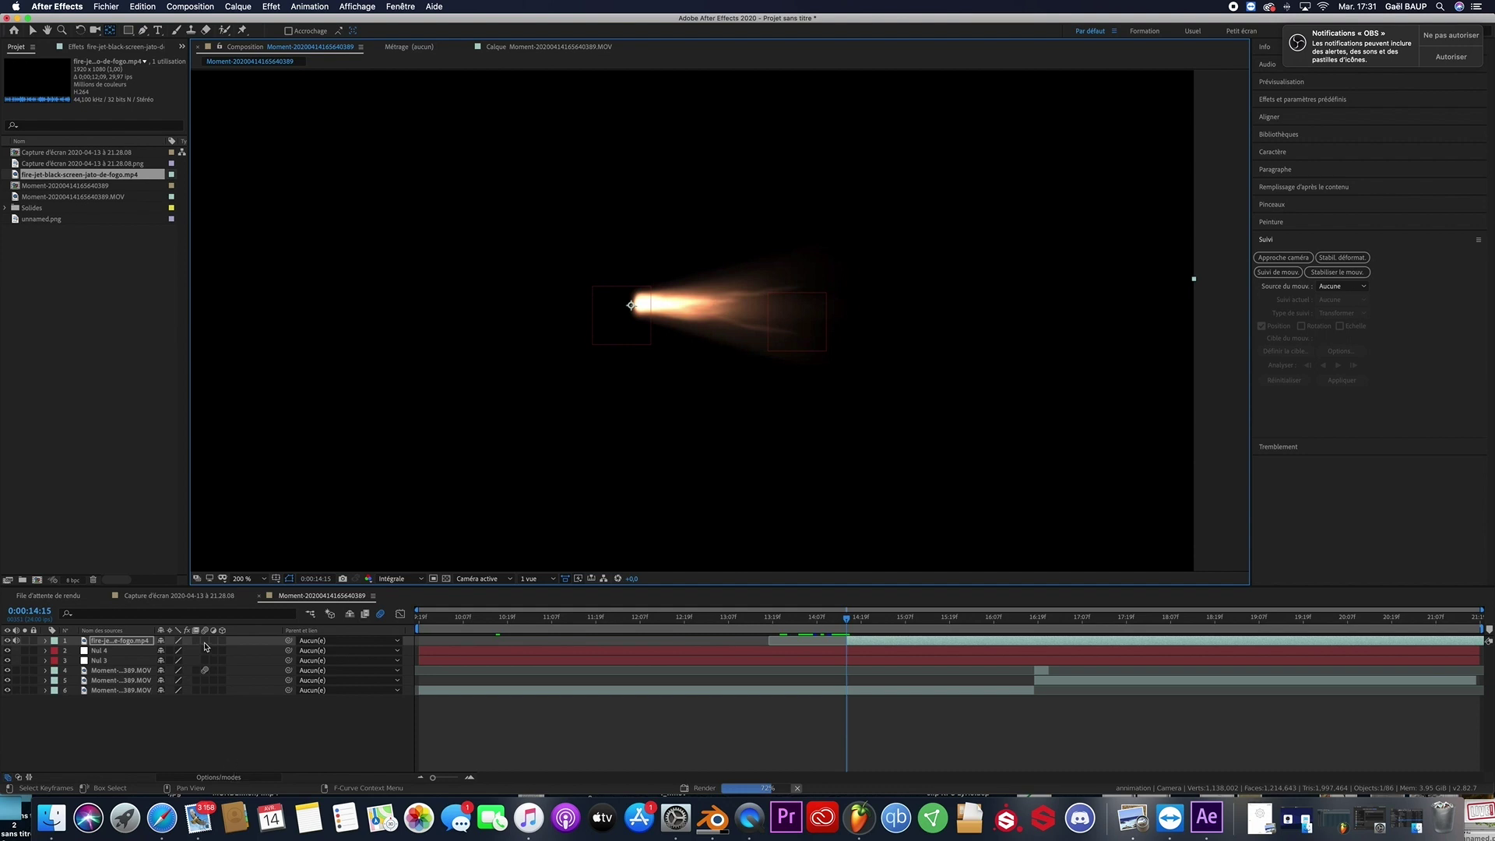
click(234, 776)
click(188, 641)
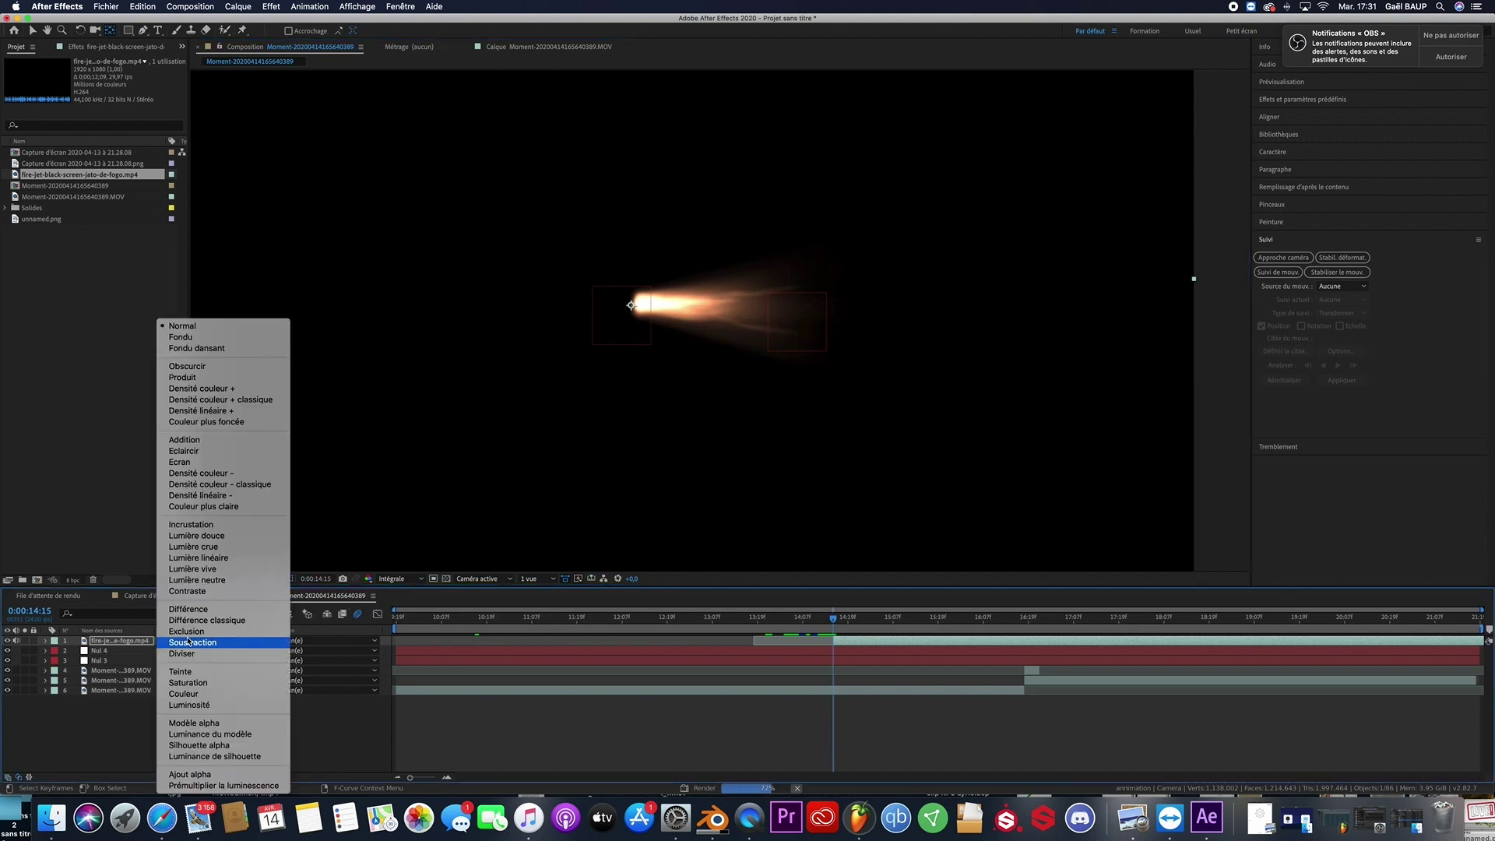
click(200, 442)
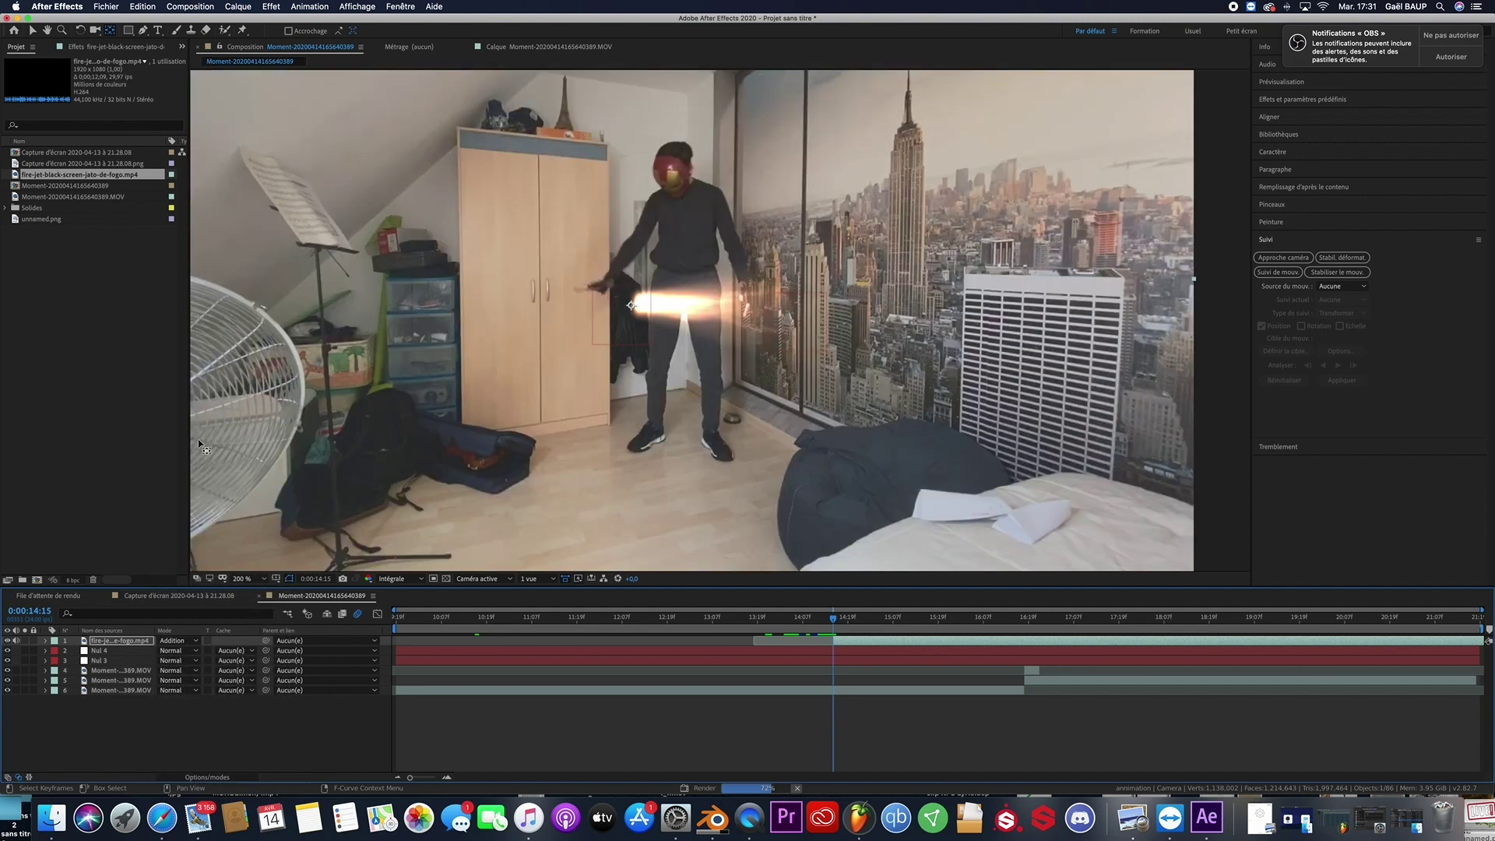
click(221, 778)
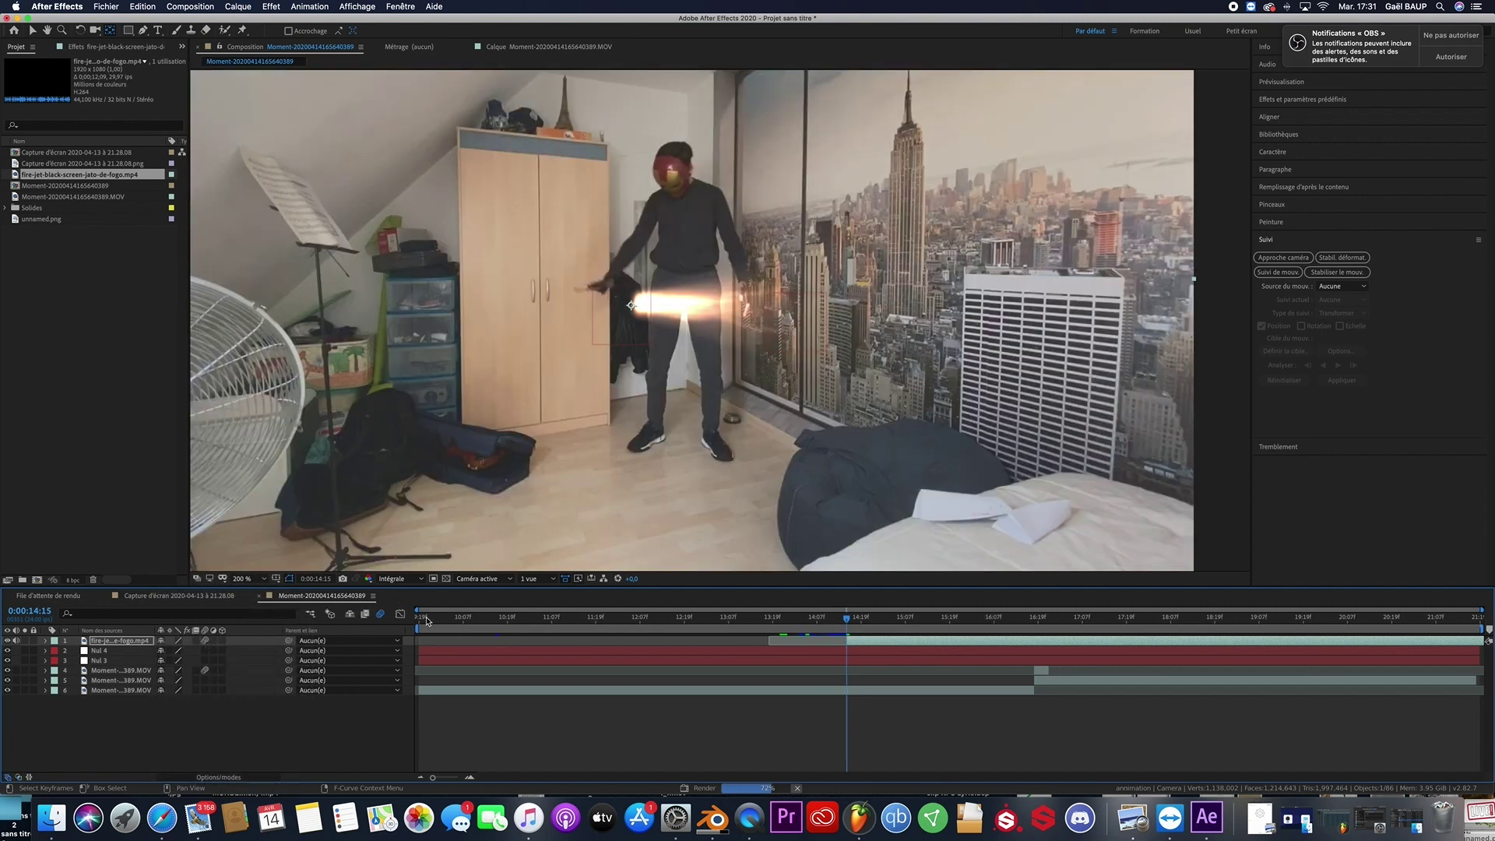
Link the fire layer's position to Nul 3's position and rotate the flame so it points downward from the hand
click(133, 642)
key(p)
click(117, 671)
key(p)
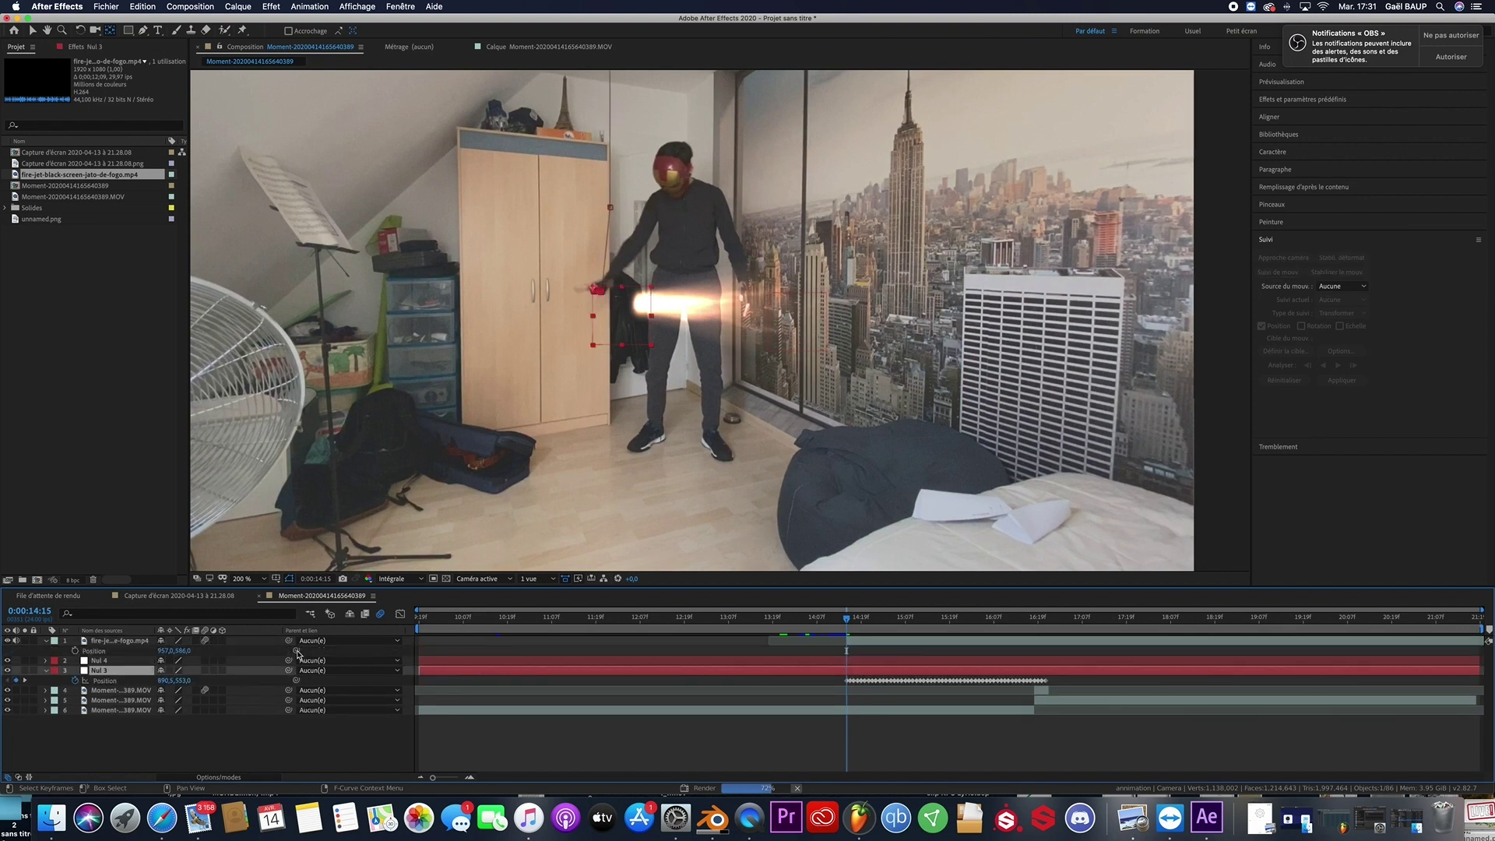
drag(297, 651, 112, 683)
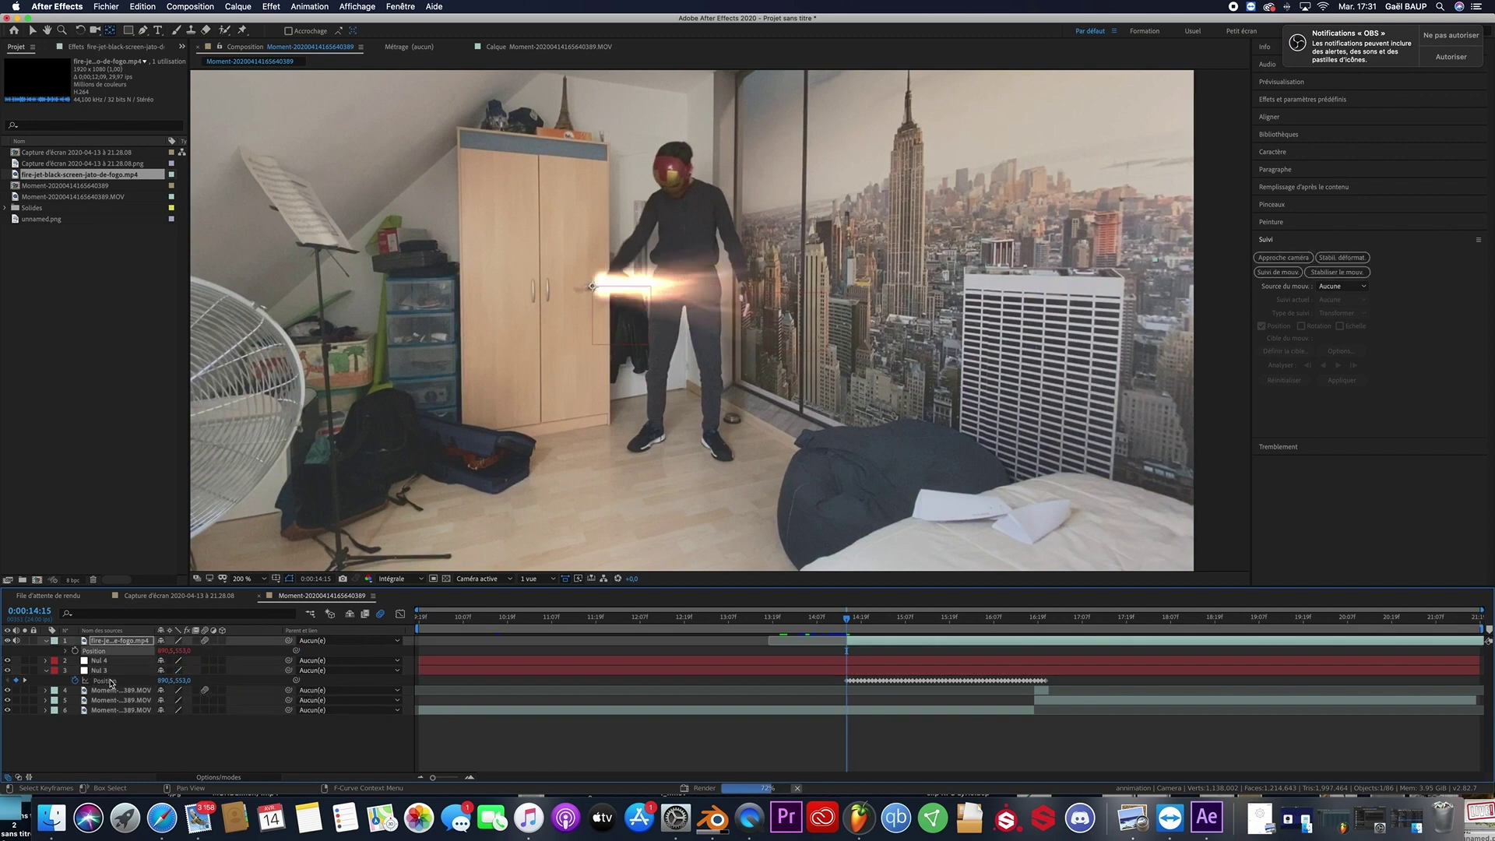
click(113, 643)
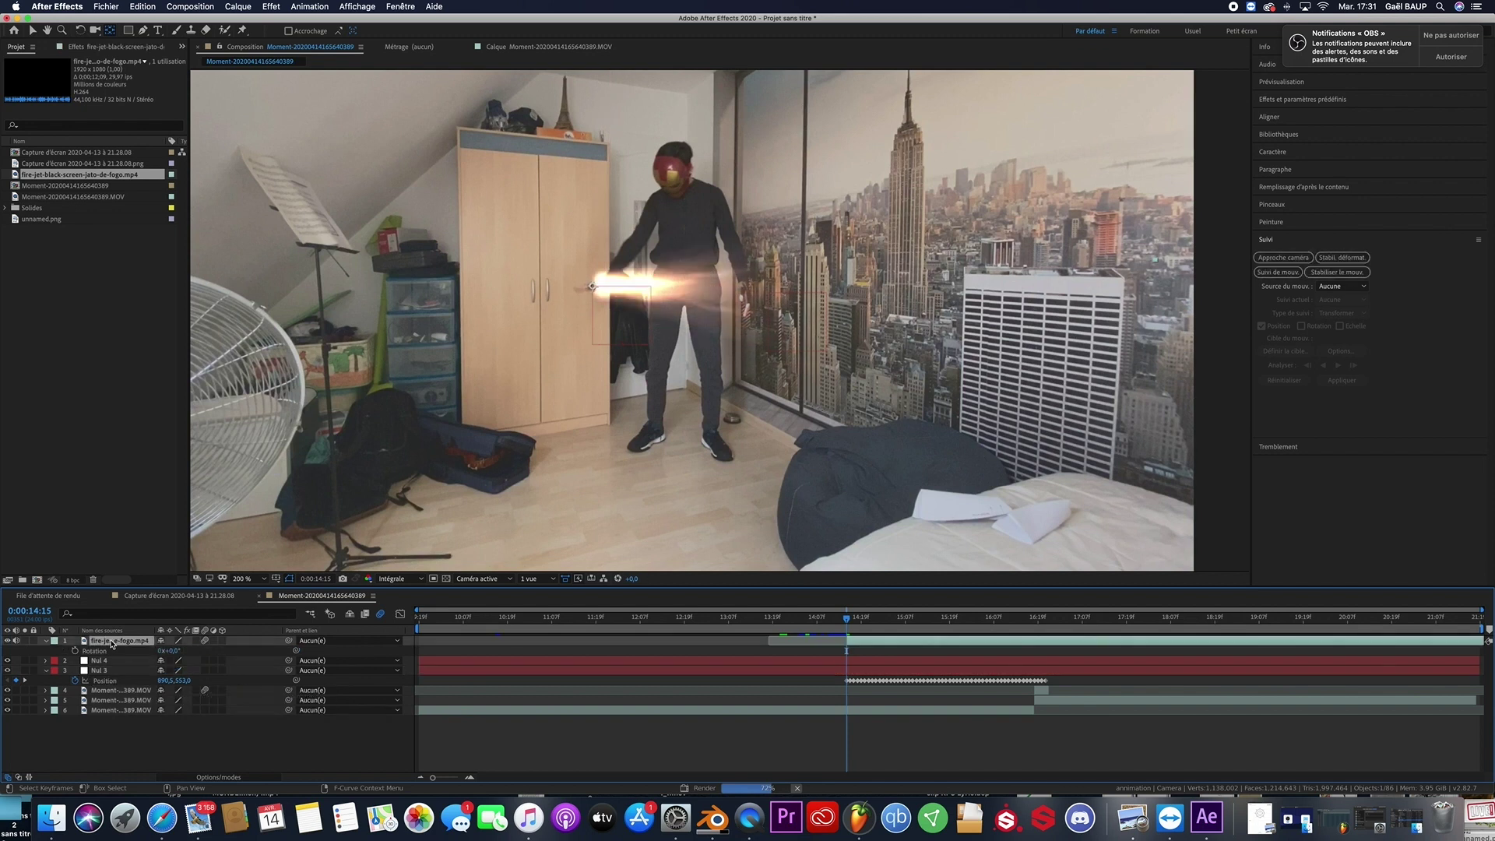
drag(171, 651, 231, 658)
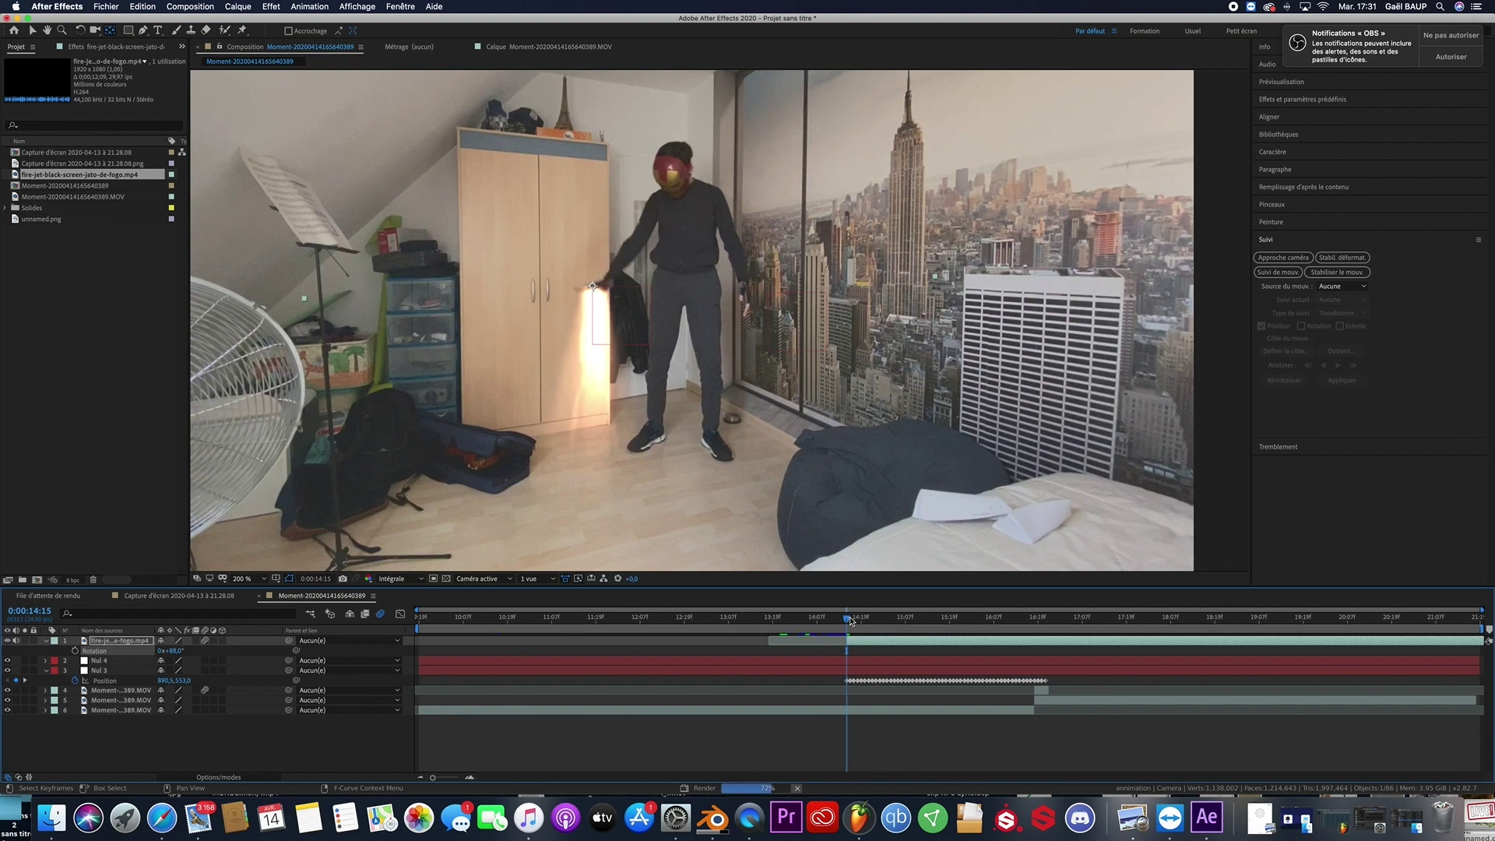
Keyframe the fire layer's scale at 4% on 0:00:14:15 and 100% on 0:00:14:18, and check the ignition
drag(850, 620, 860, 621)
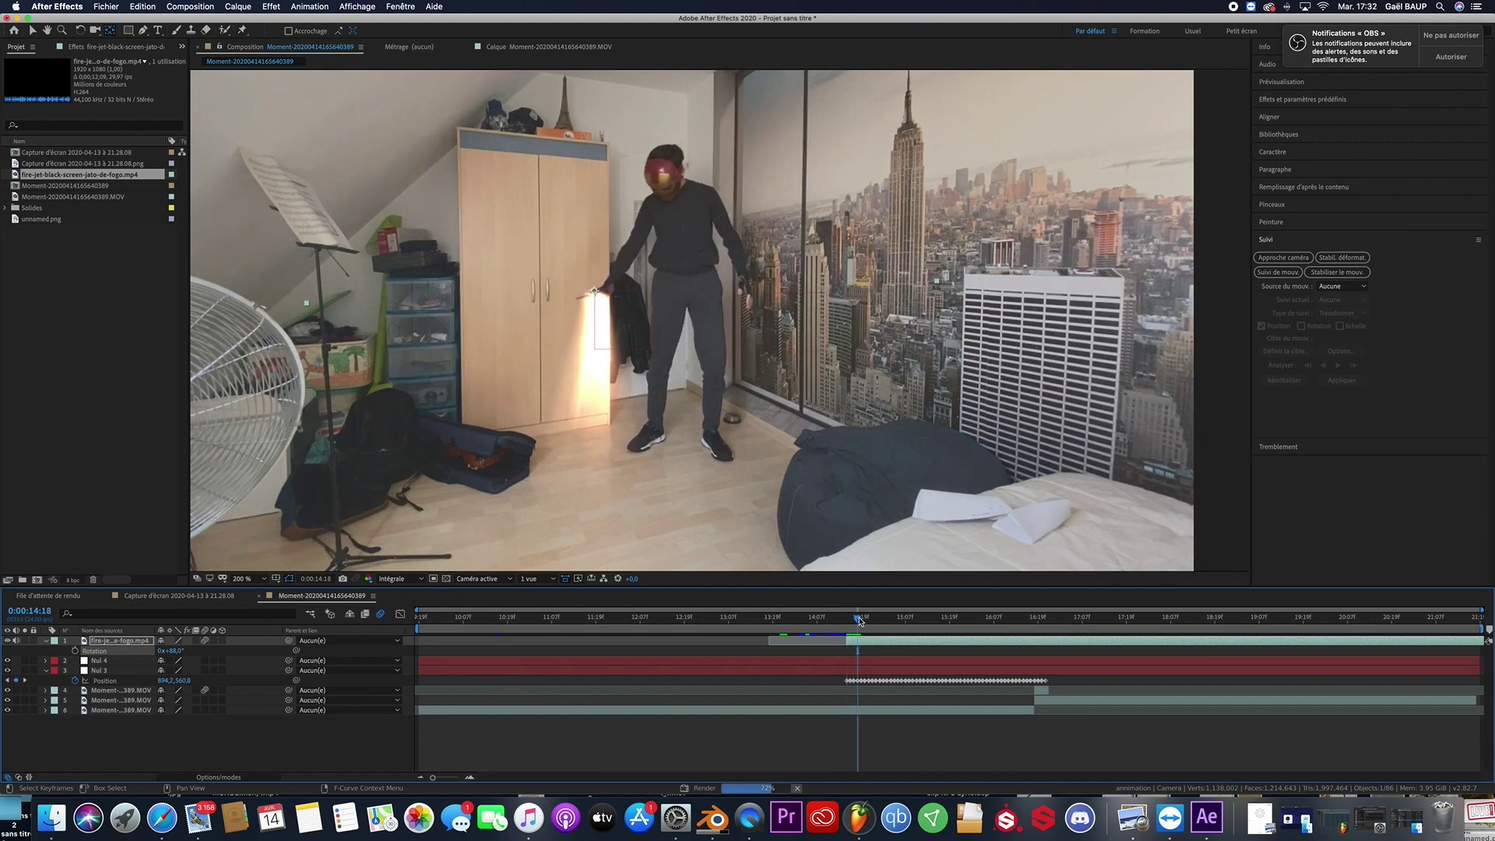
key(s)
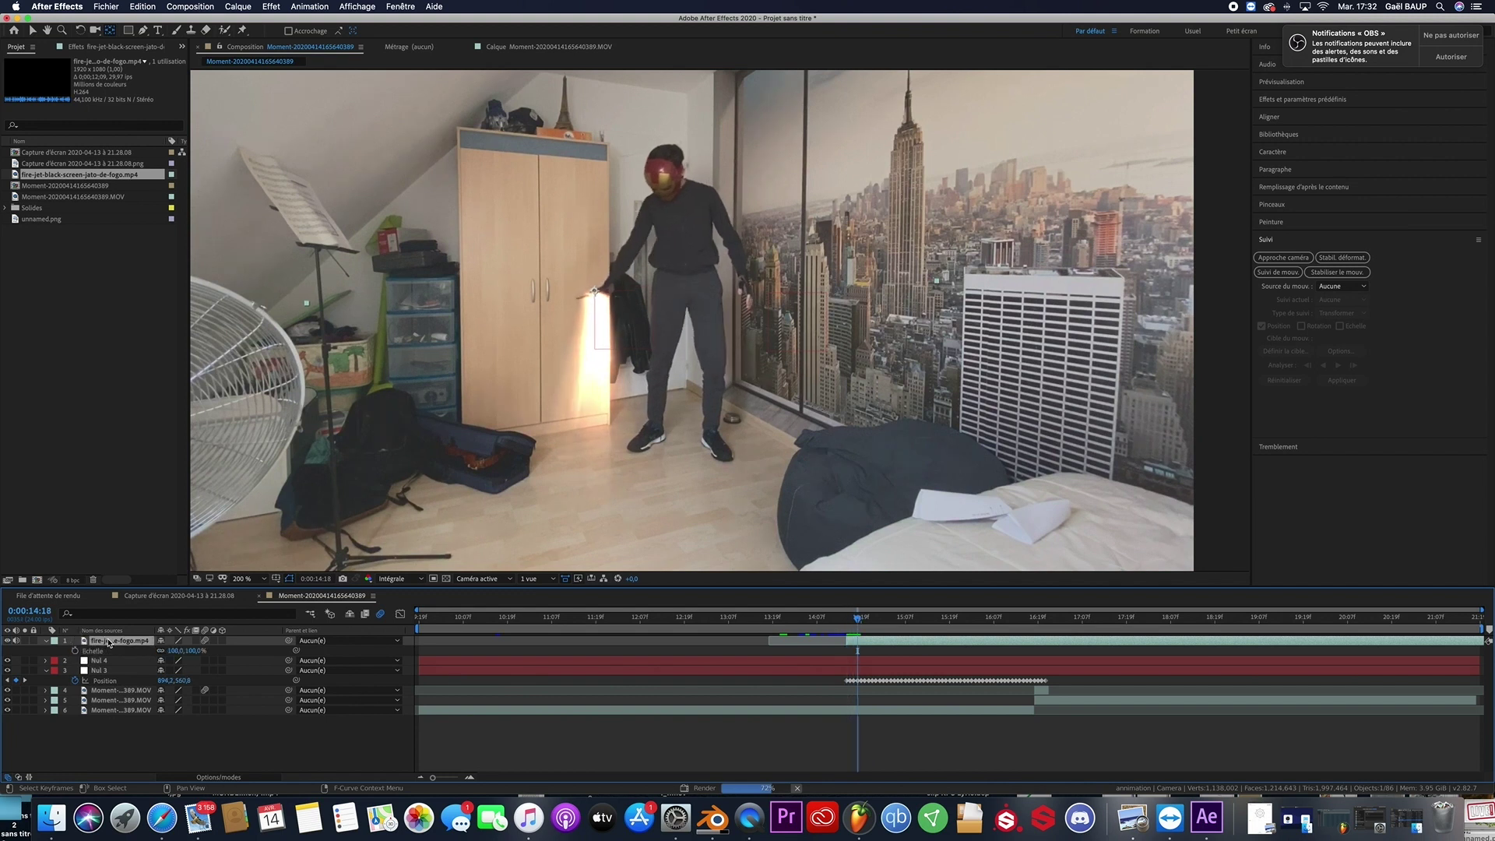
click(75, 651)
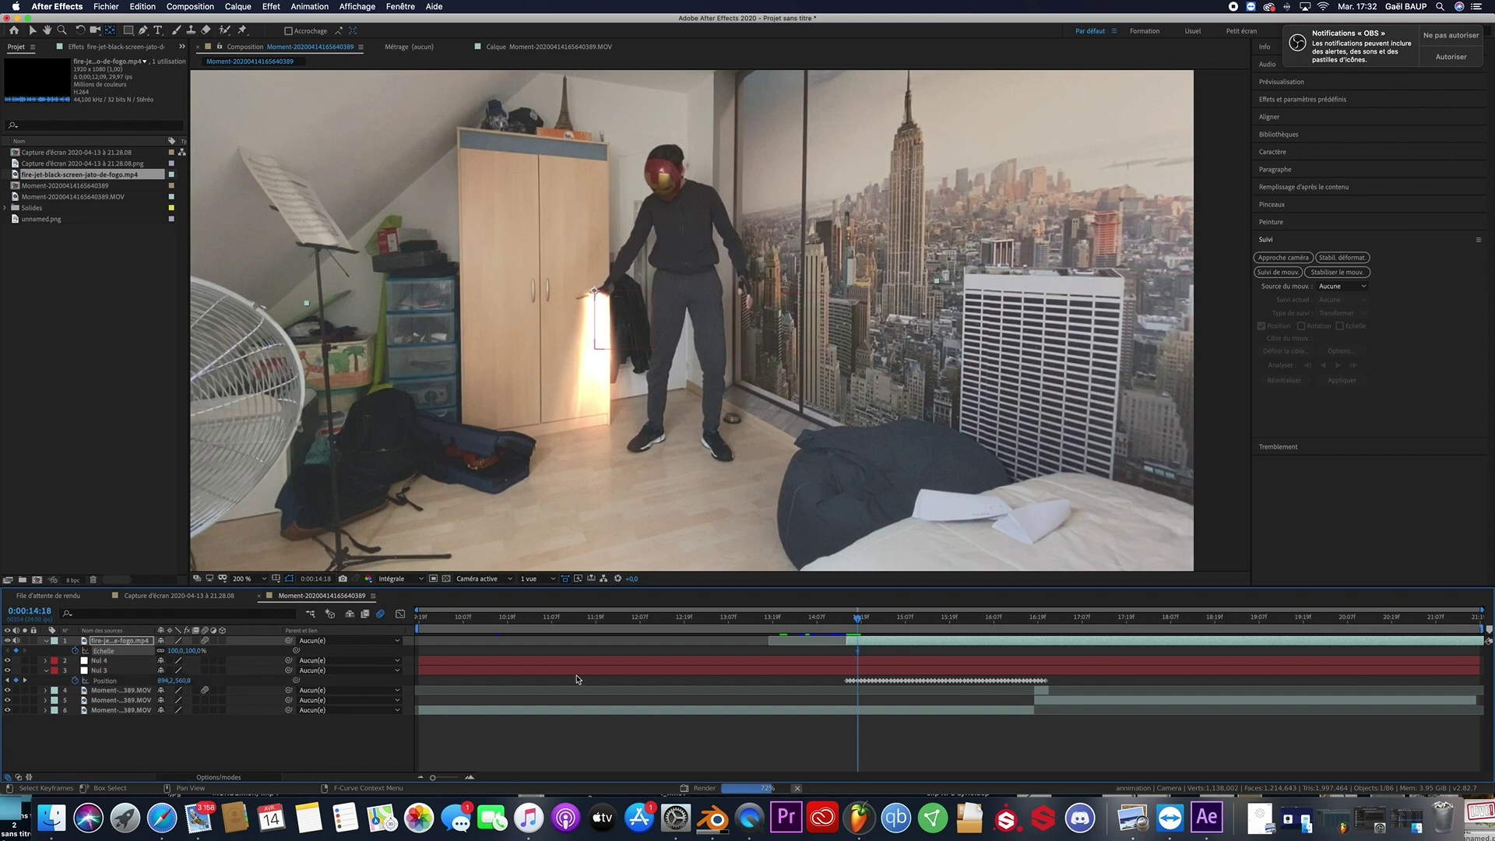
key(Page_Up)
key(Page_Up)
key(Page_Up)
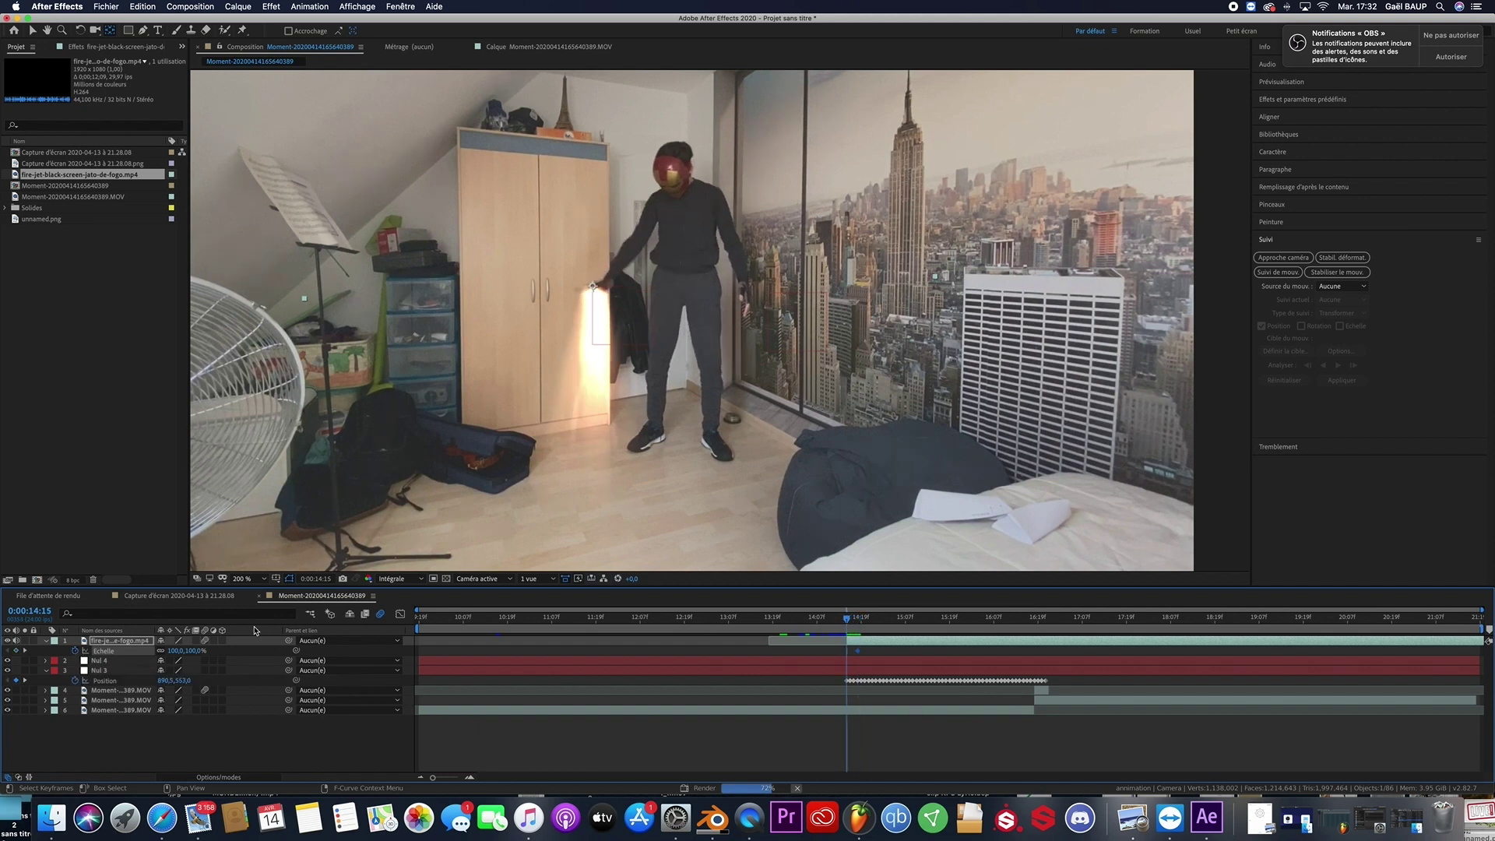
drag(178, 653, 123, 654)
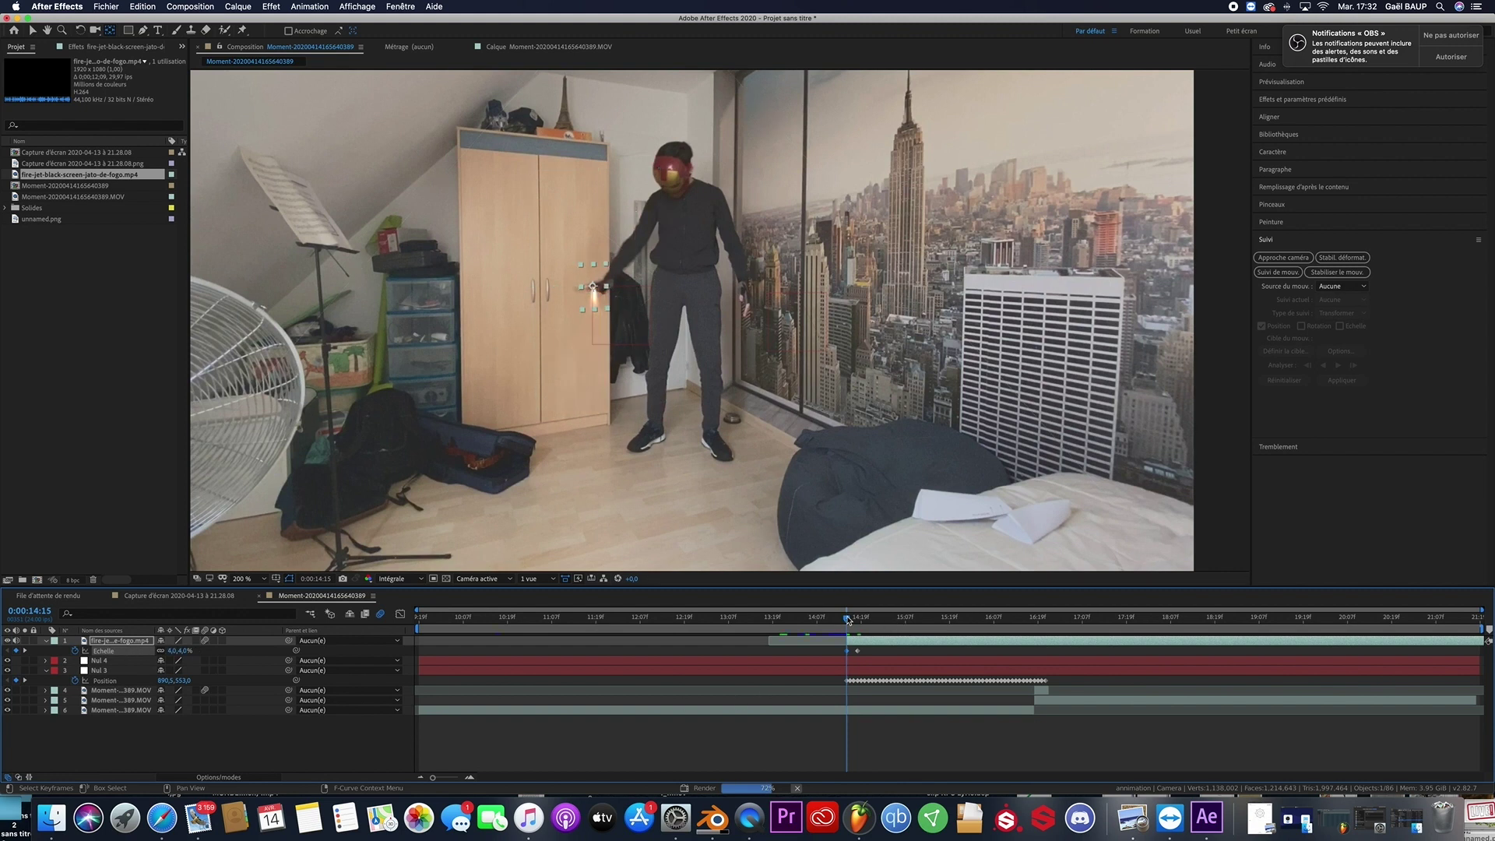
drag(848, 619, 979, 638)
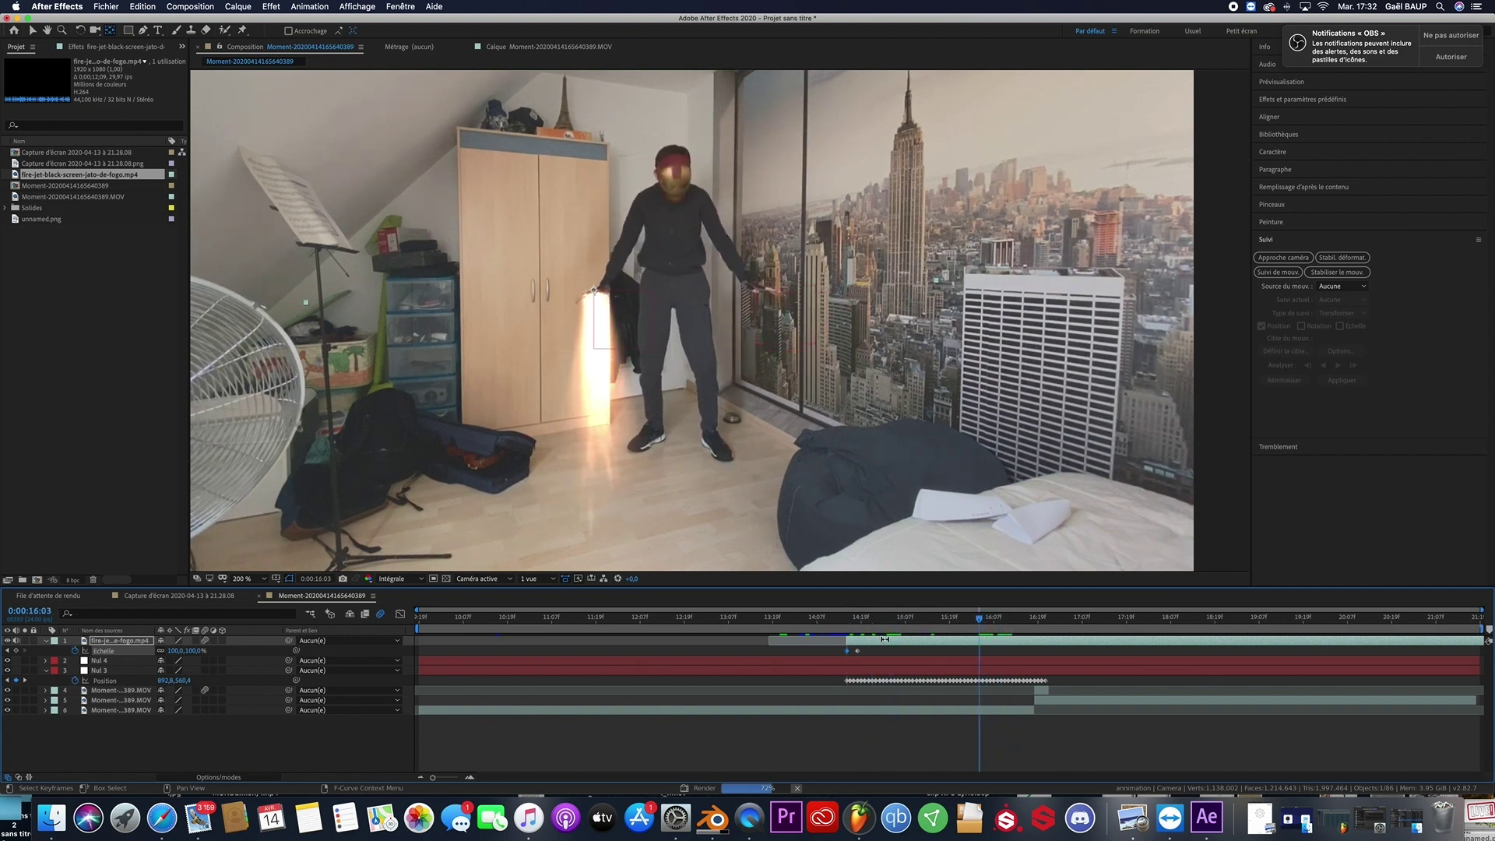
Duplicate the fire layer and shift the copy so its visible part starts at 0:00:15:11
click(46, 640)
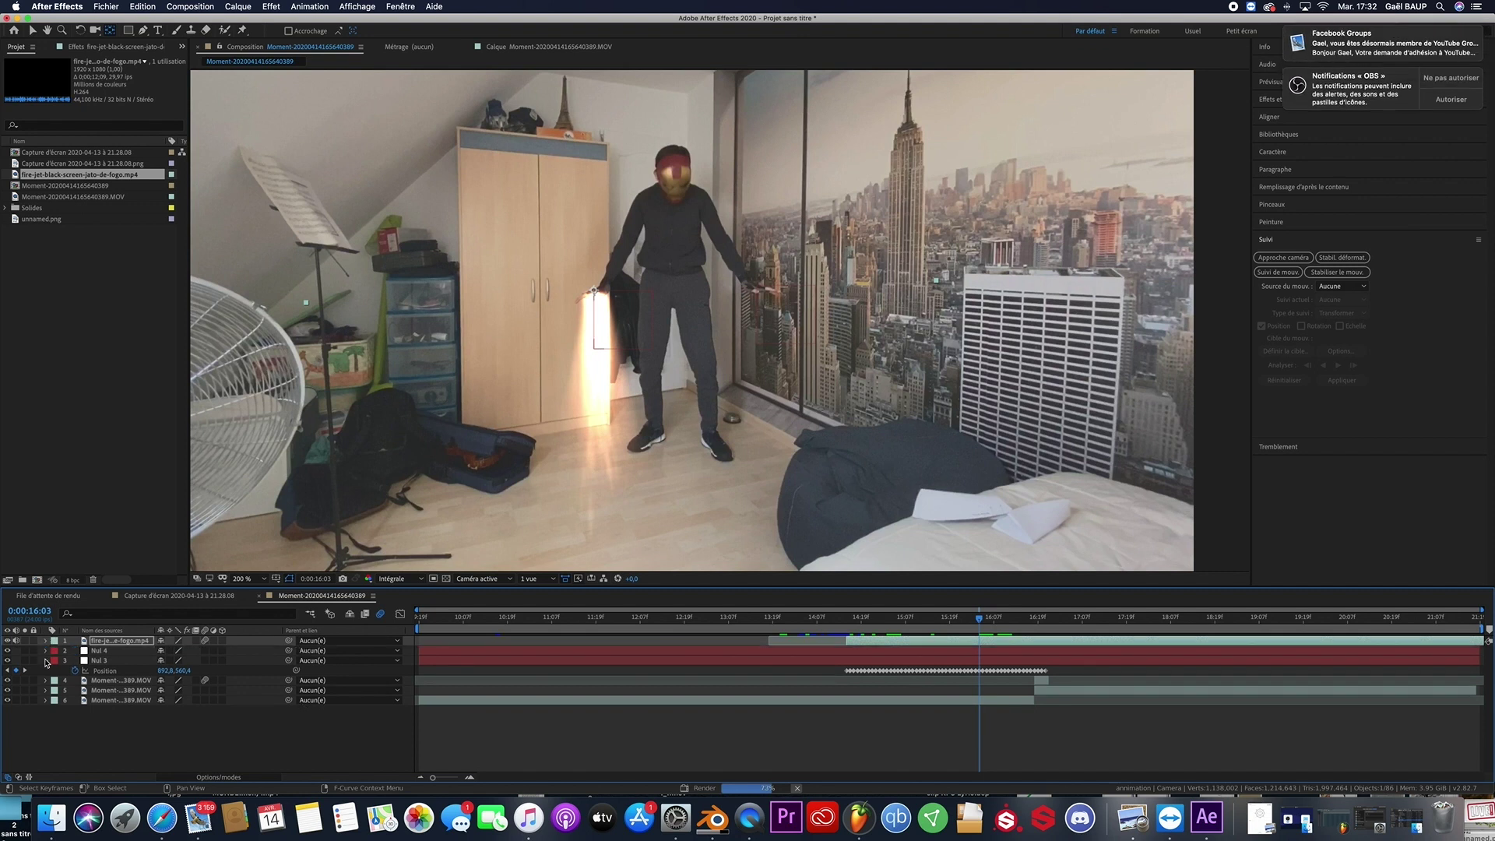
click(45, 660)
key(super+d)
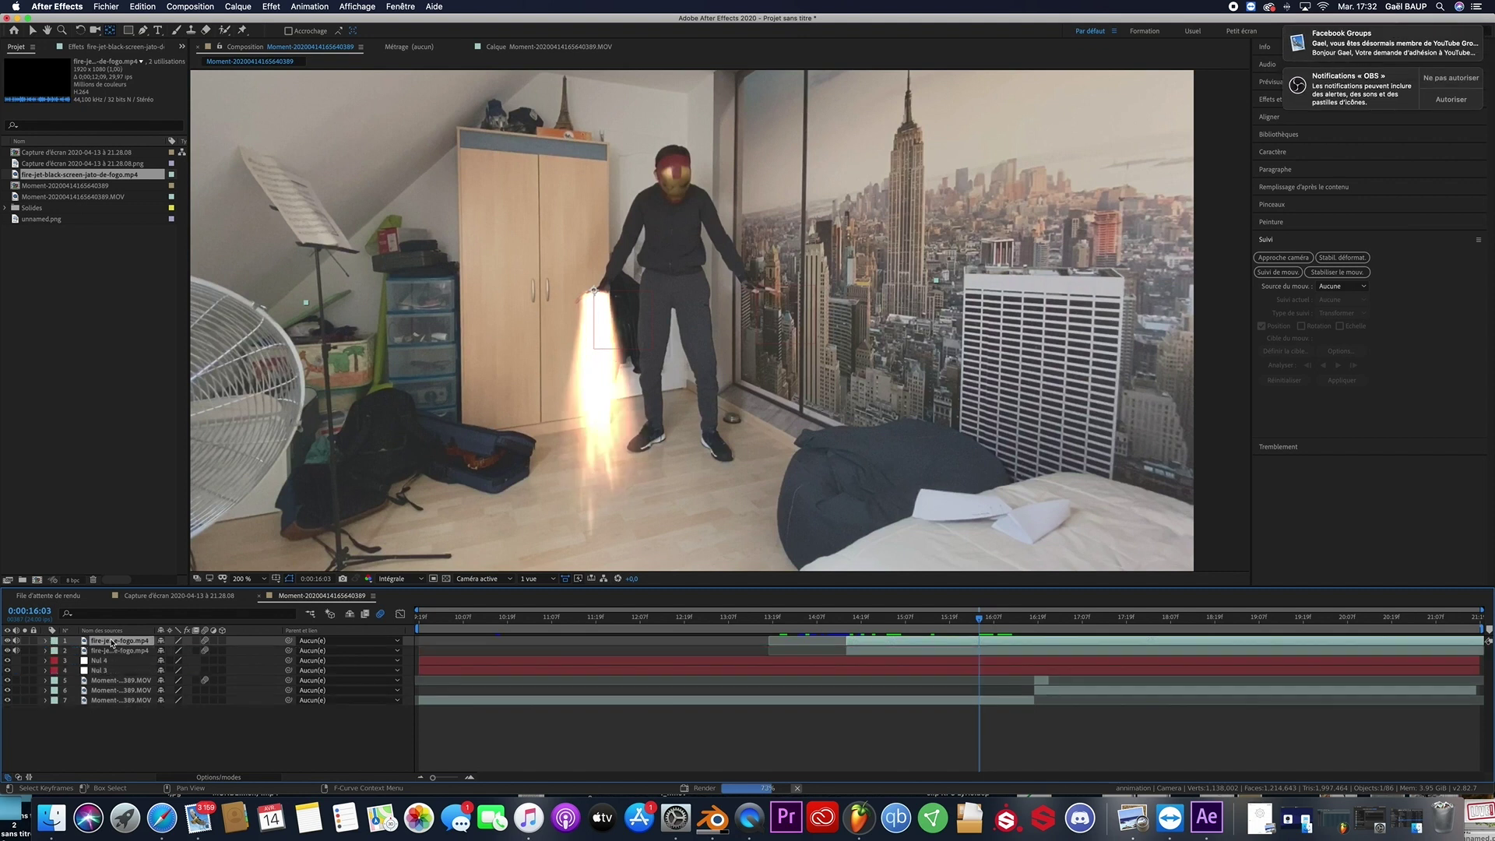
drag(867, 640, 903, 639)
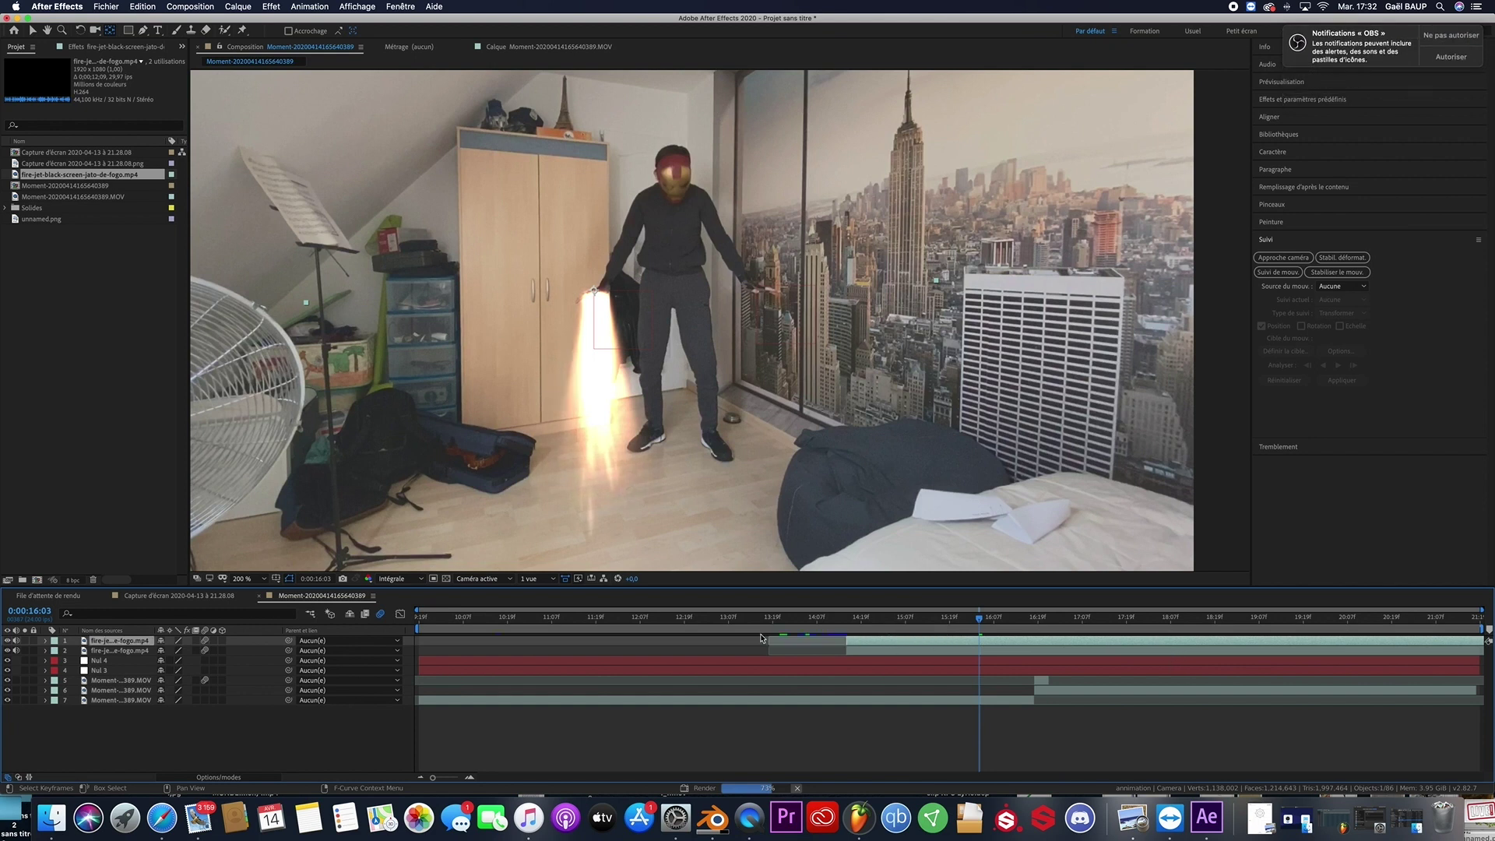
click(33, 31)
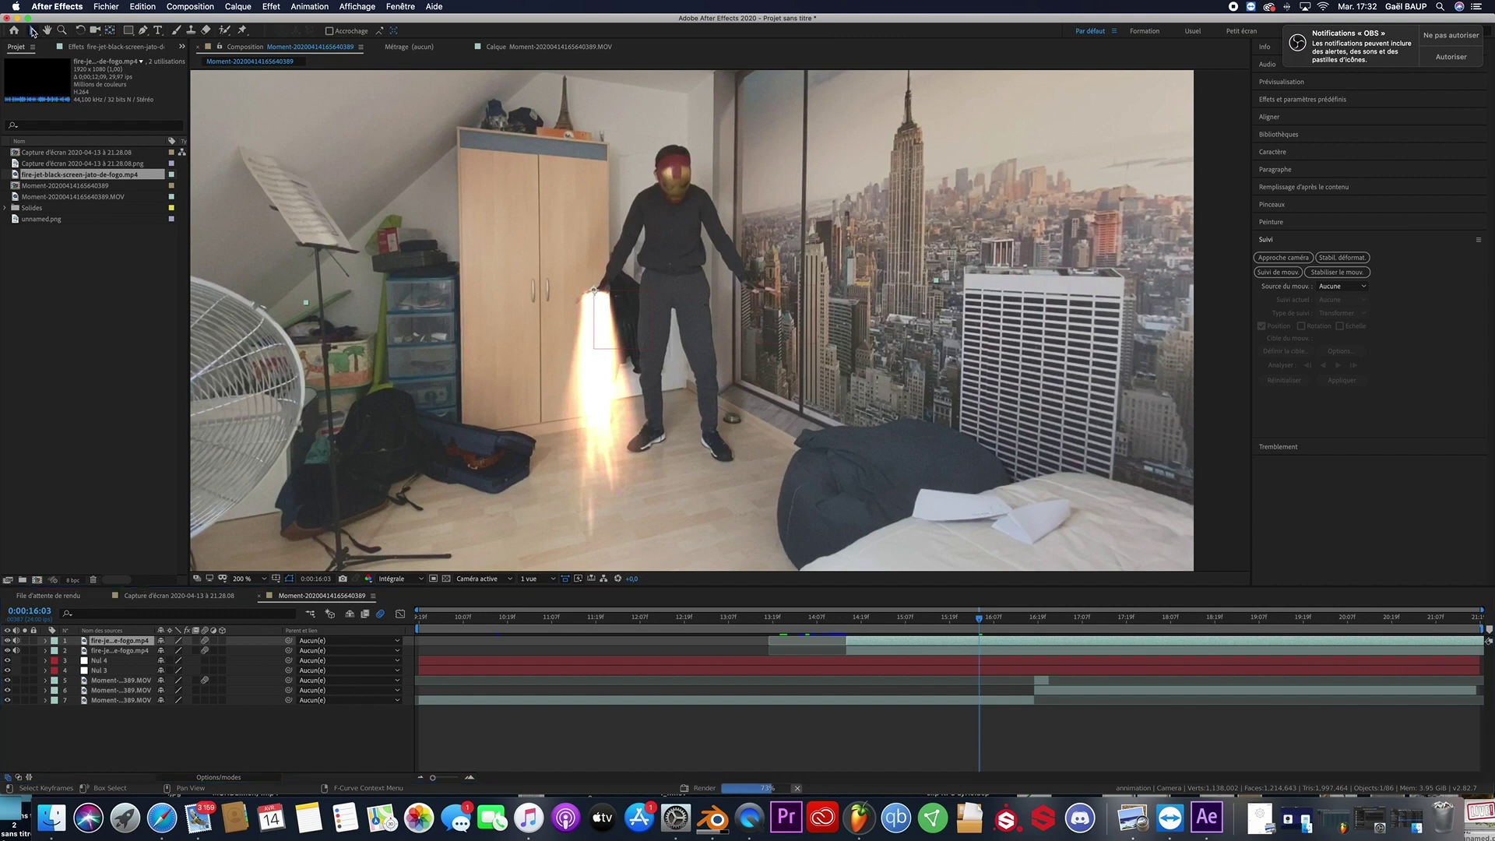
drag(914, 640, 1086, 640)
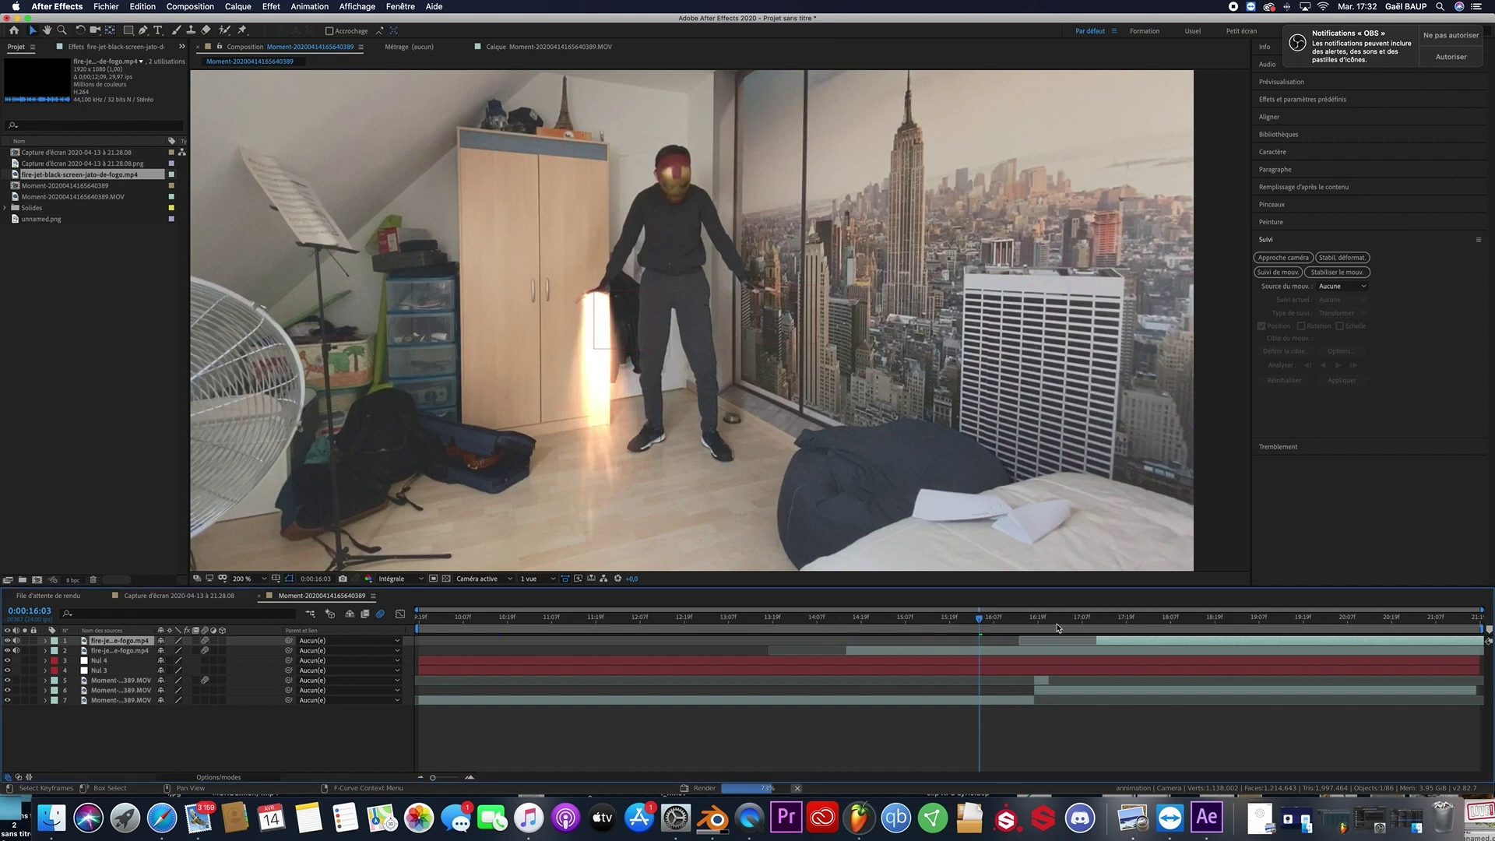
drag(974, 621, 920, 617)
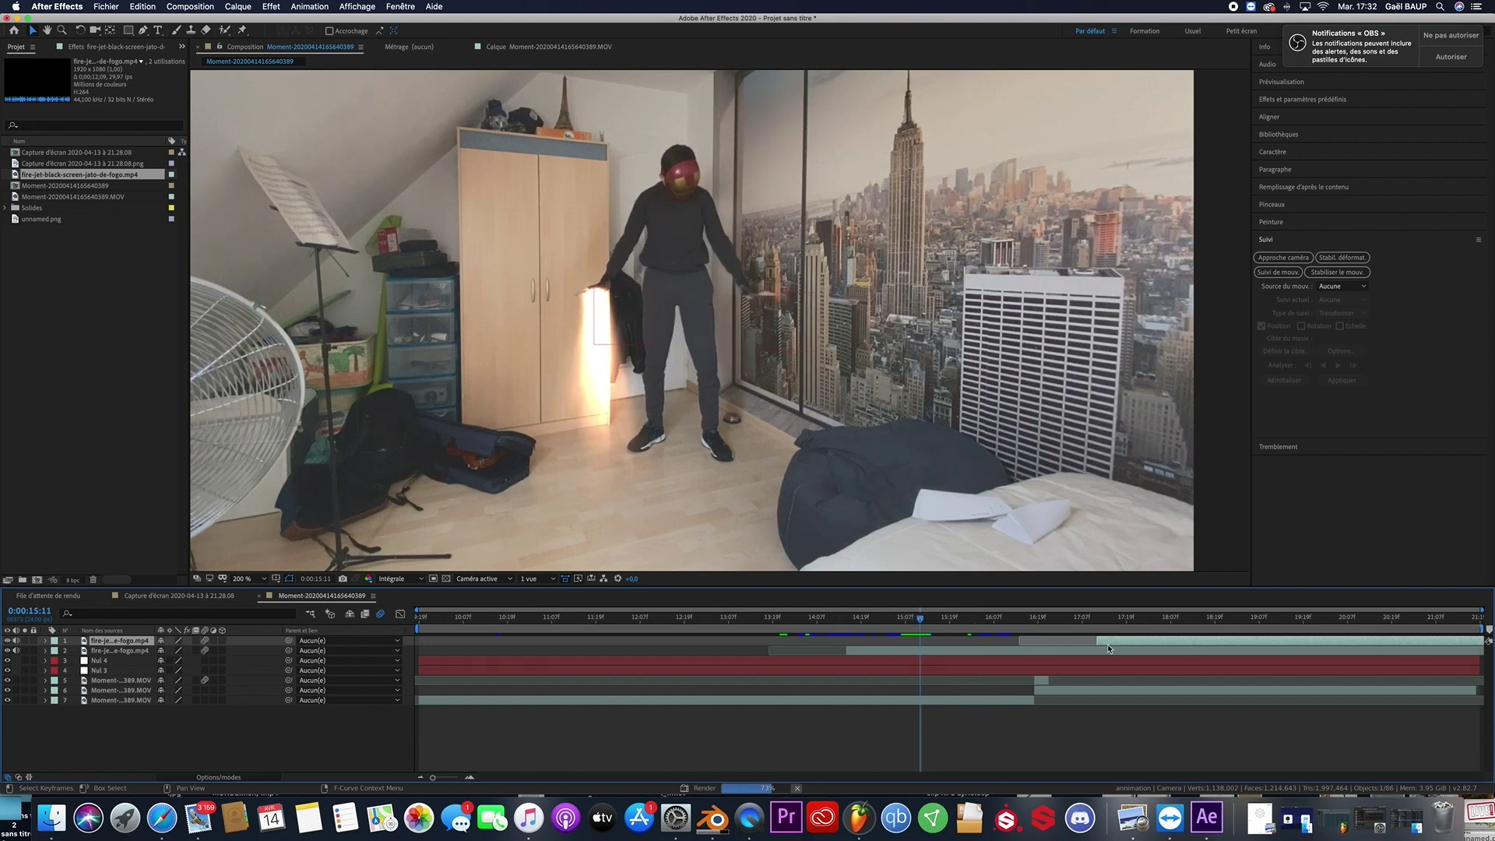
drag(1113, 645, 944, 644)
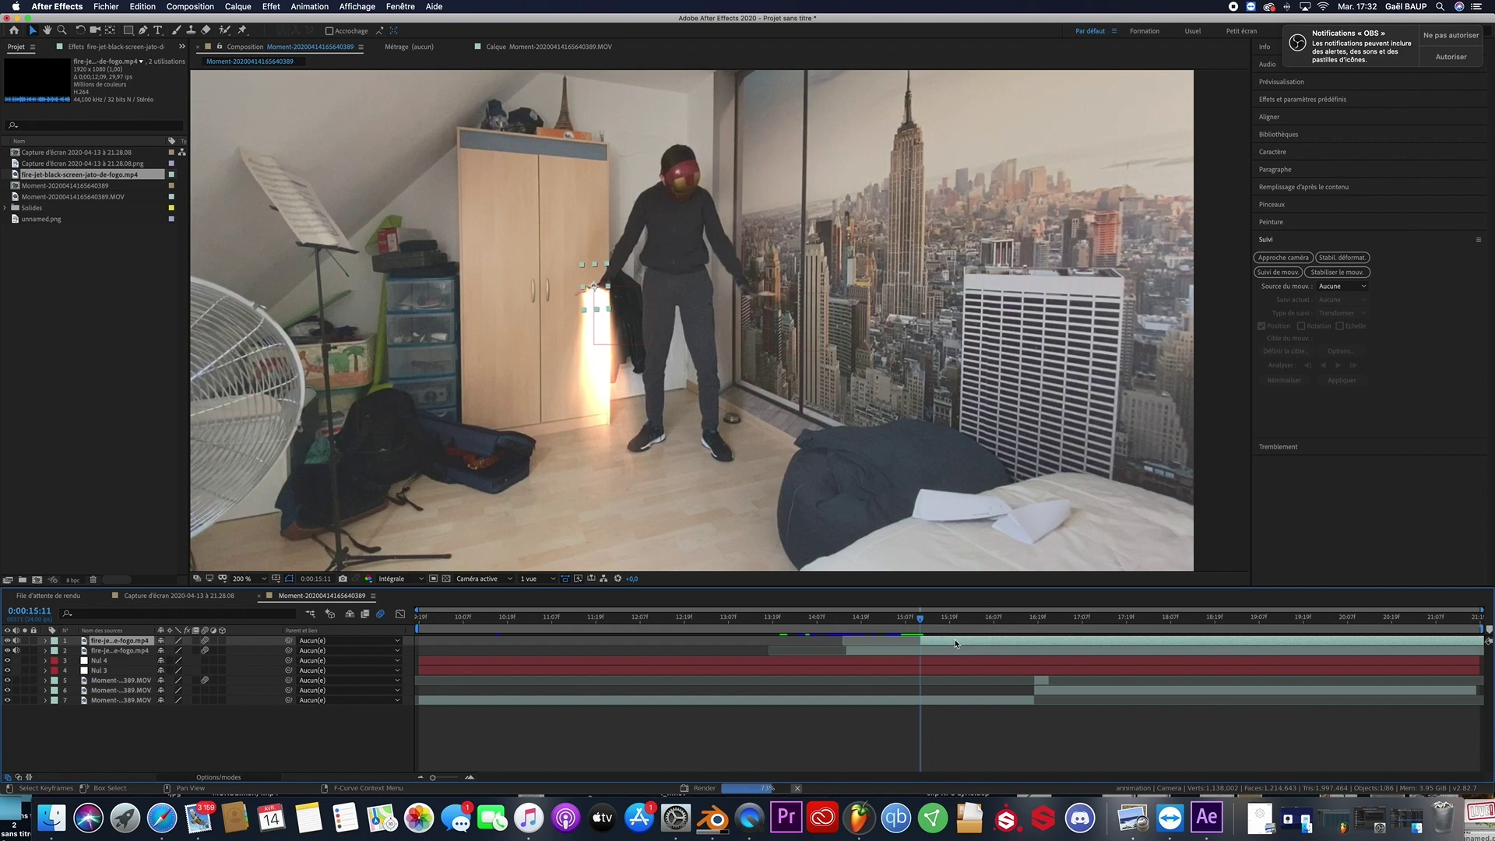
Link the duplicated fire layer's position to Nul 4's position
key(p)
click(116, 675)
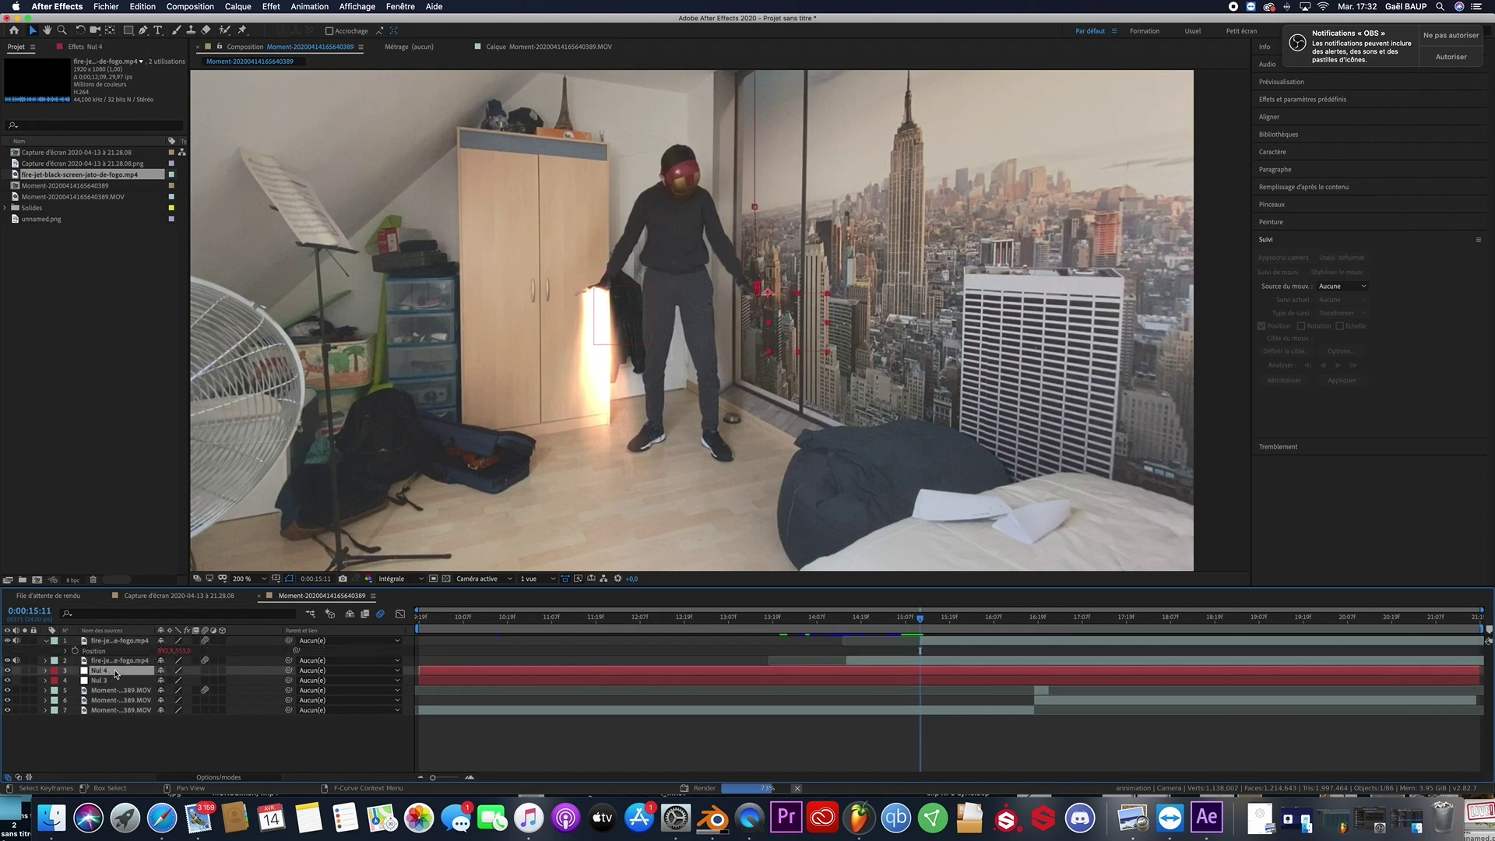
key(p)
drag(295, 651, 118, 683)
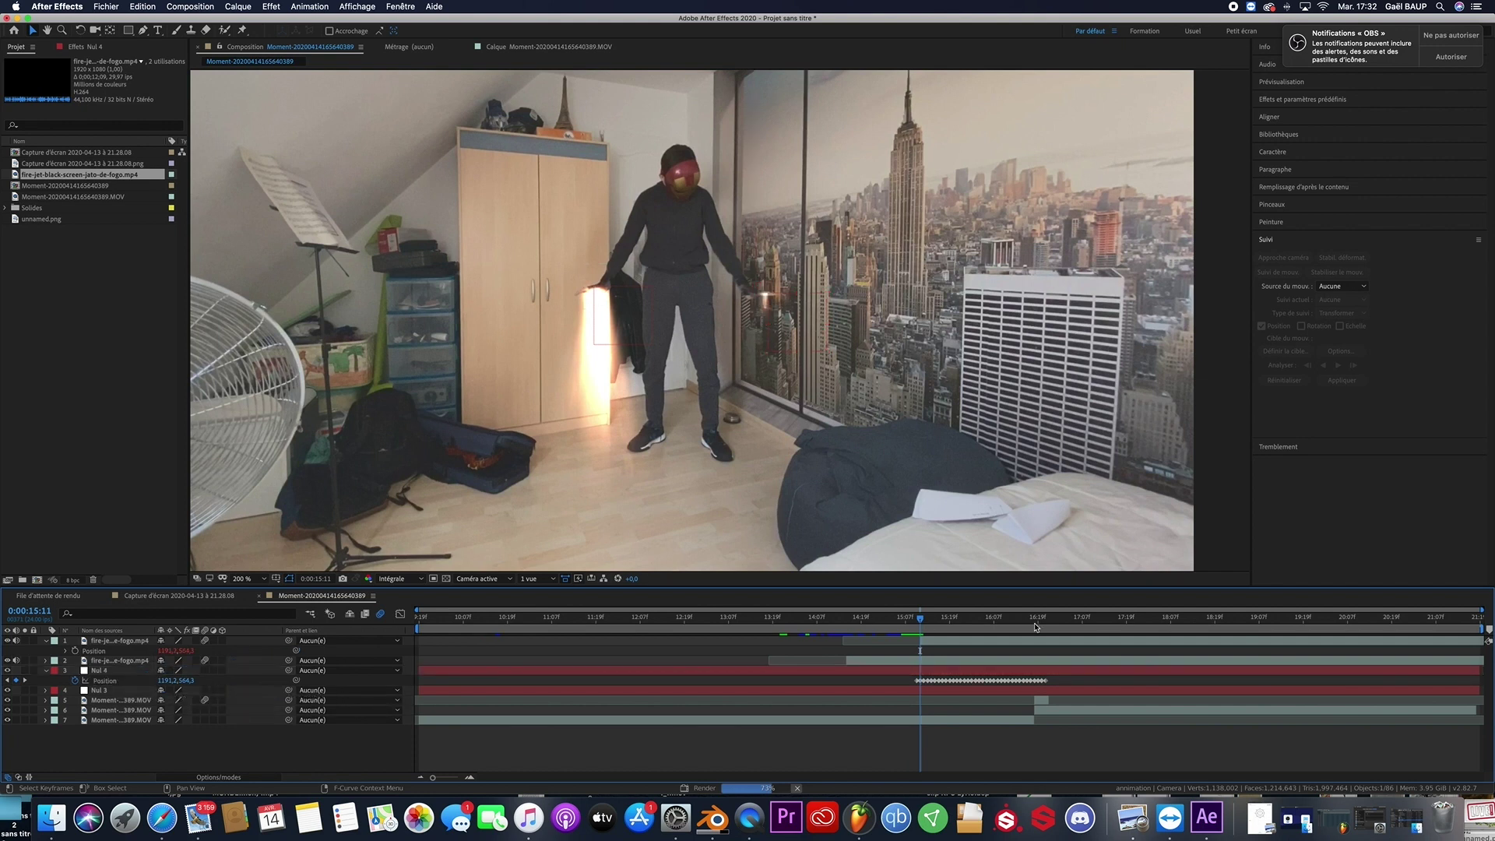
Split the duplicated fire layer at 0:00:16:18 and collapse the position property of its earlier part
drag(924, 620, 1034, 622)
click(1004, 639)
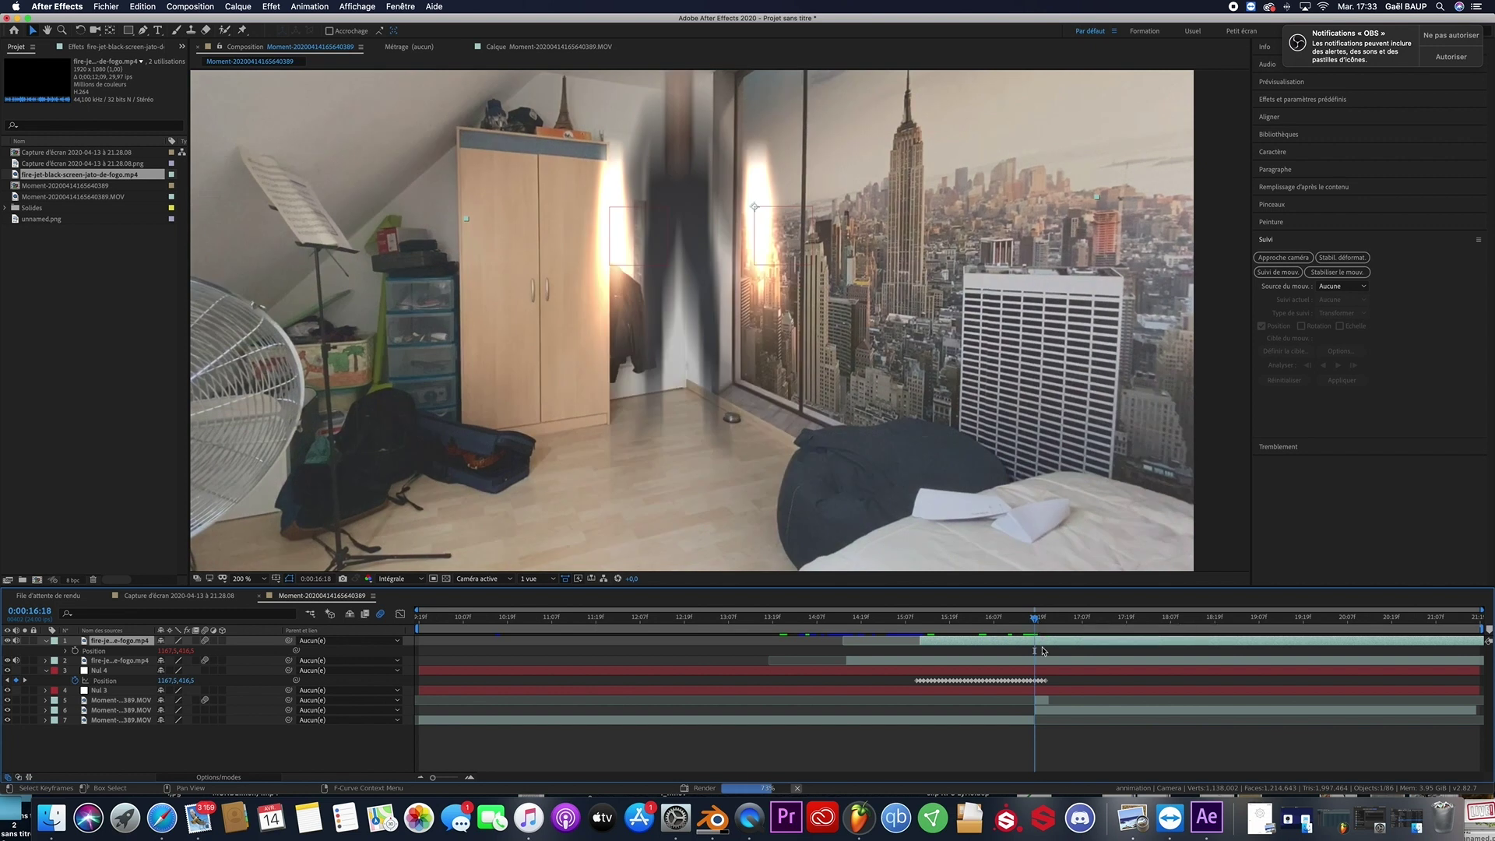
key(super+shift+d)
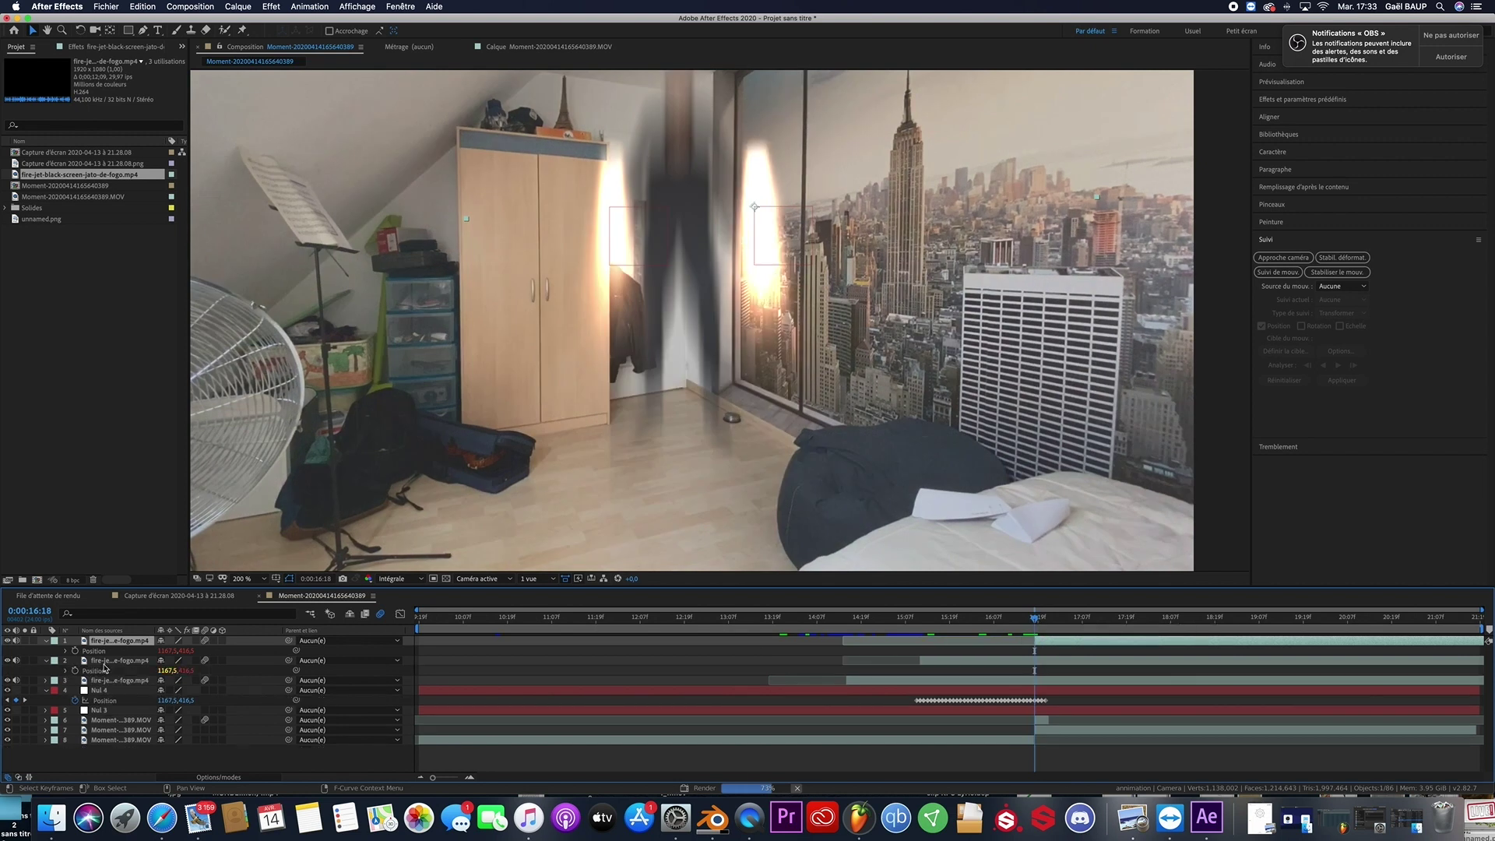
click(97, 661)
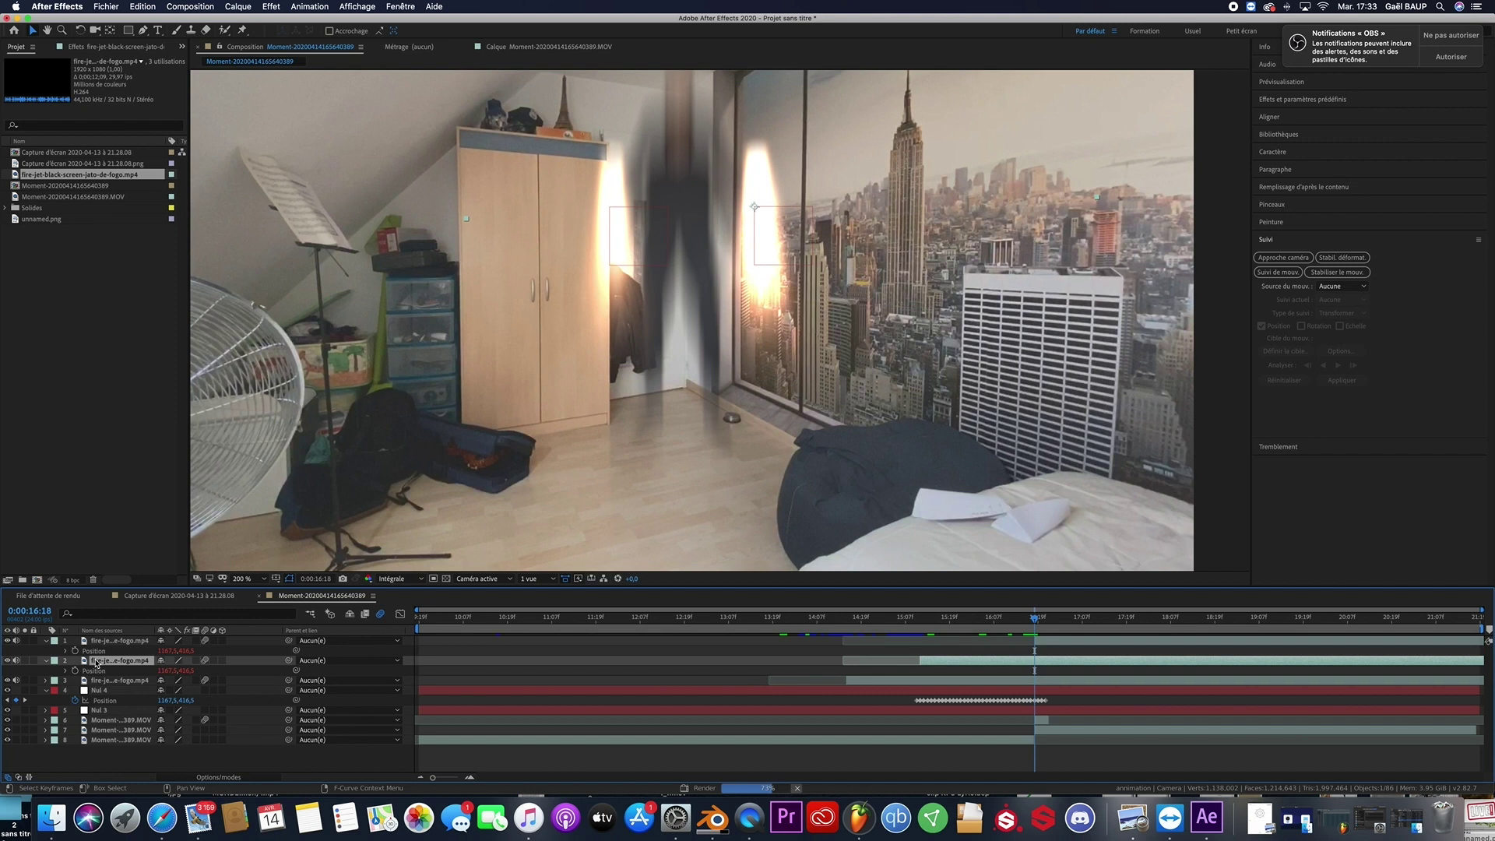
key(p)
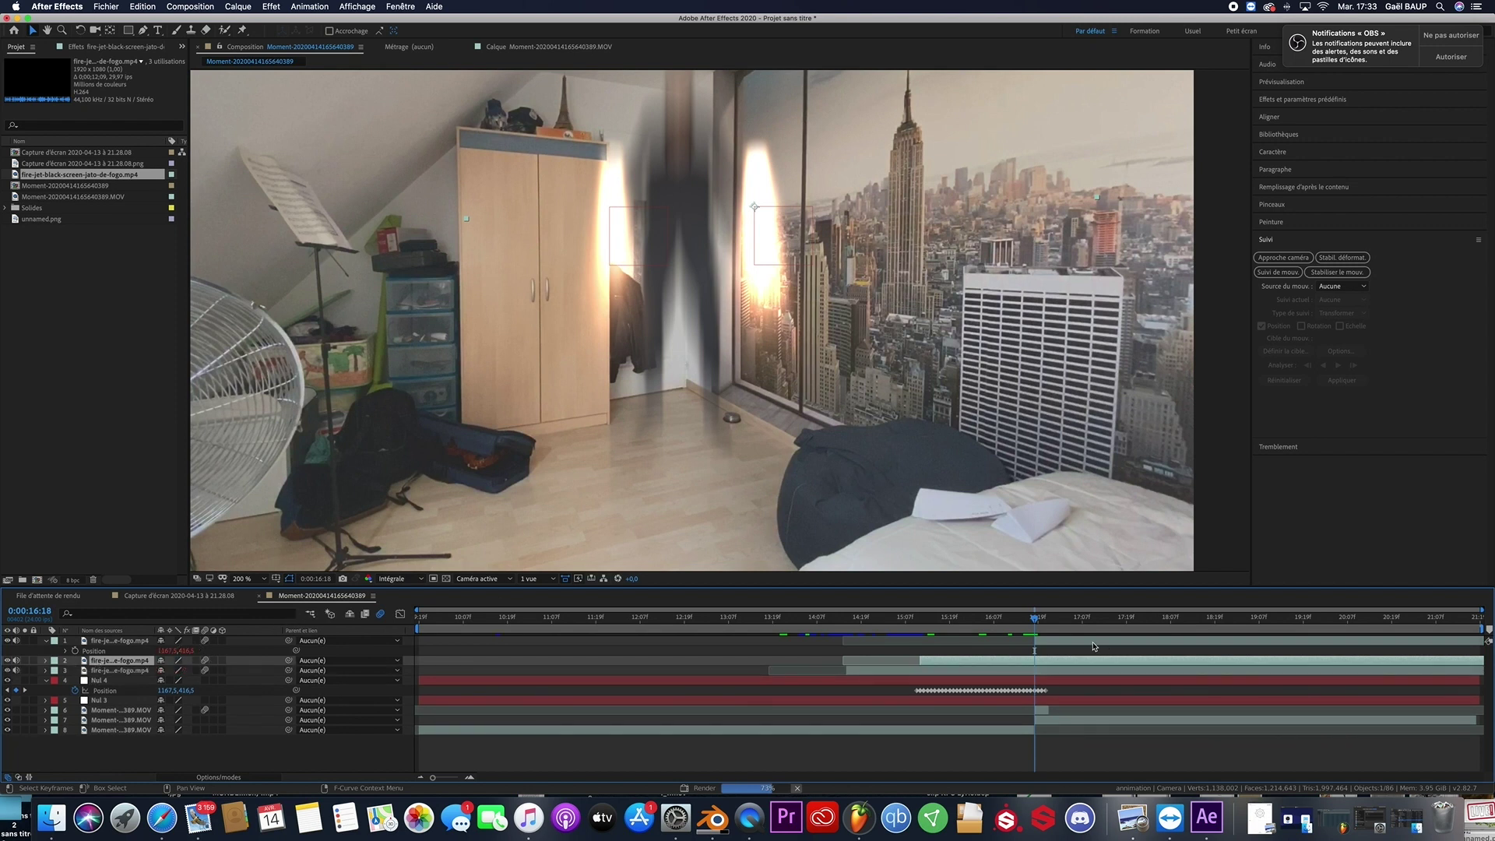
Remove the position expression linking the fire part after 0:00:16:18 to Nul 4
click(1047, 642)
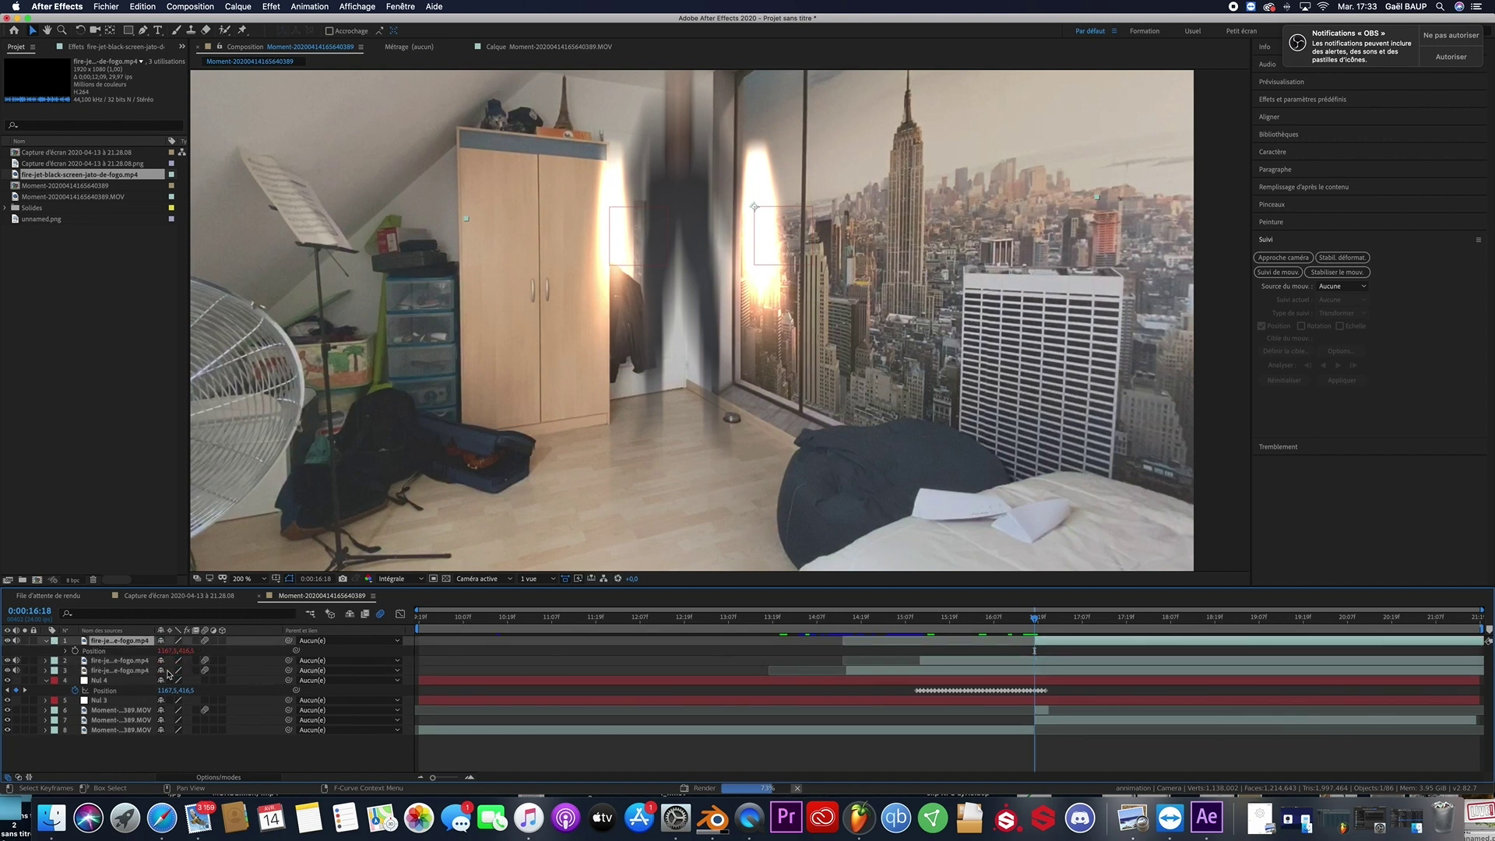
alt+click(75, 650)
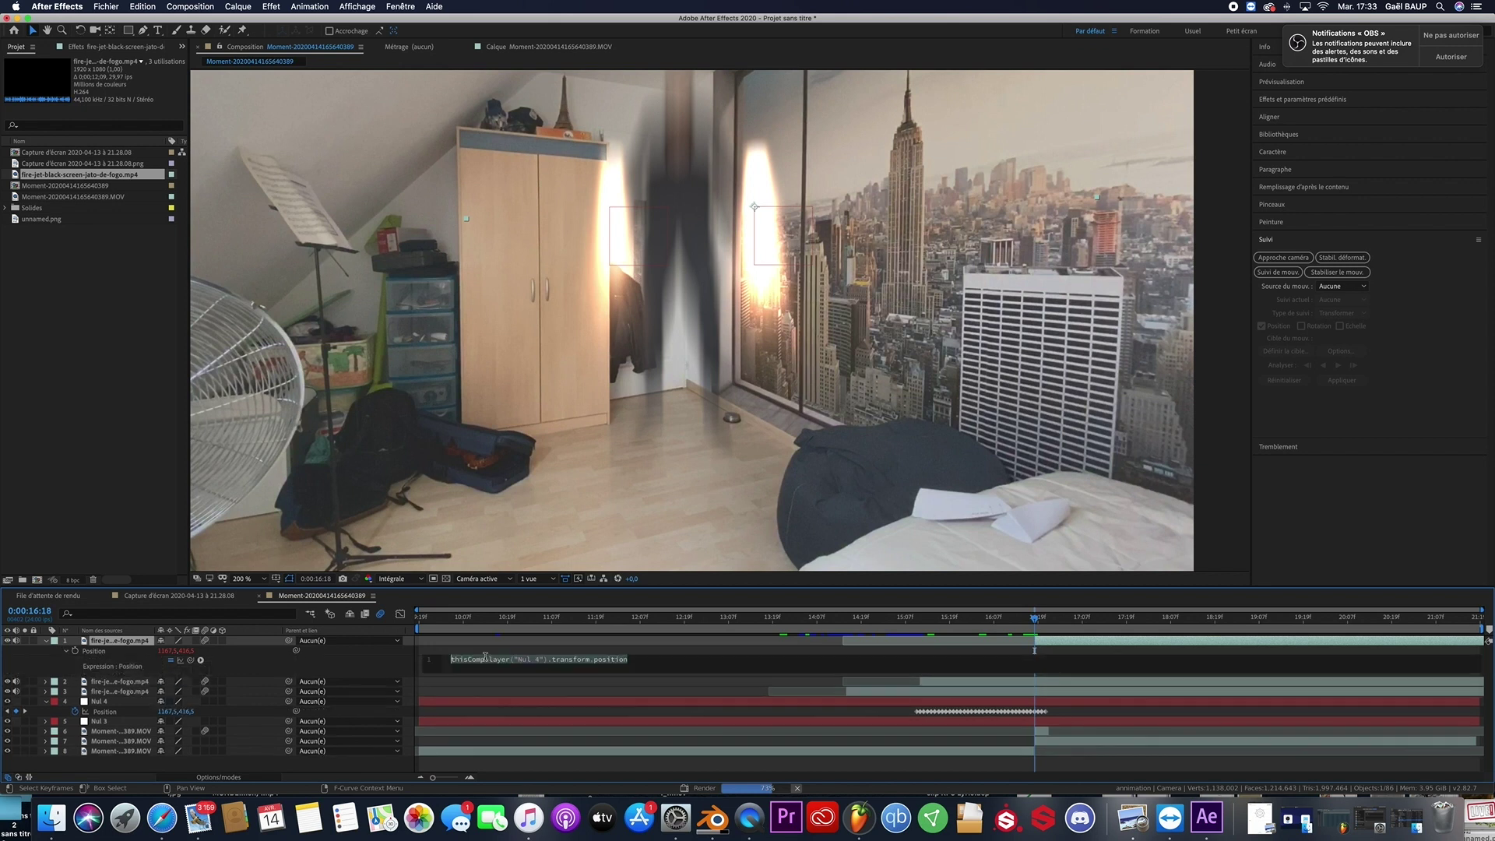
key(BackSpace)
click(568, 648)
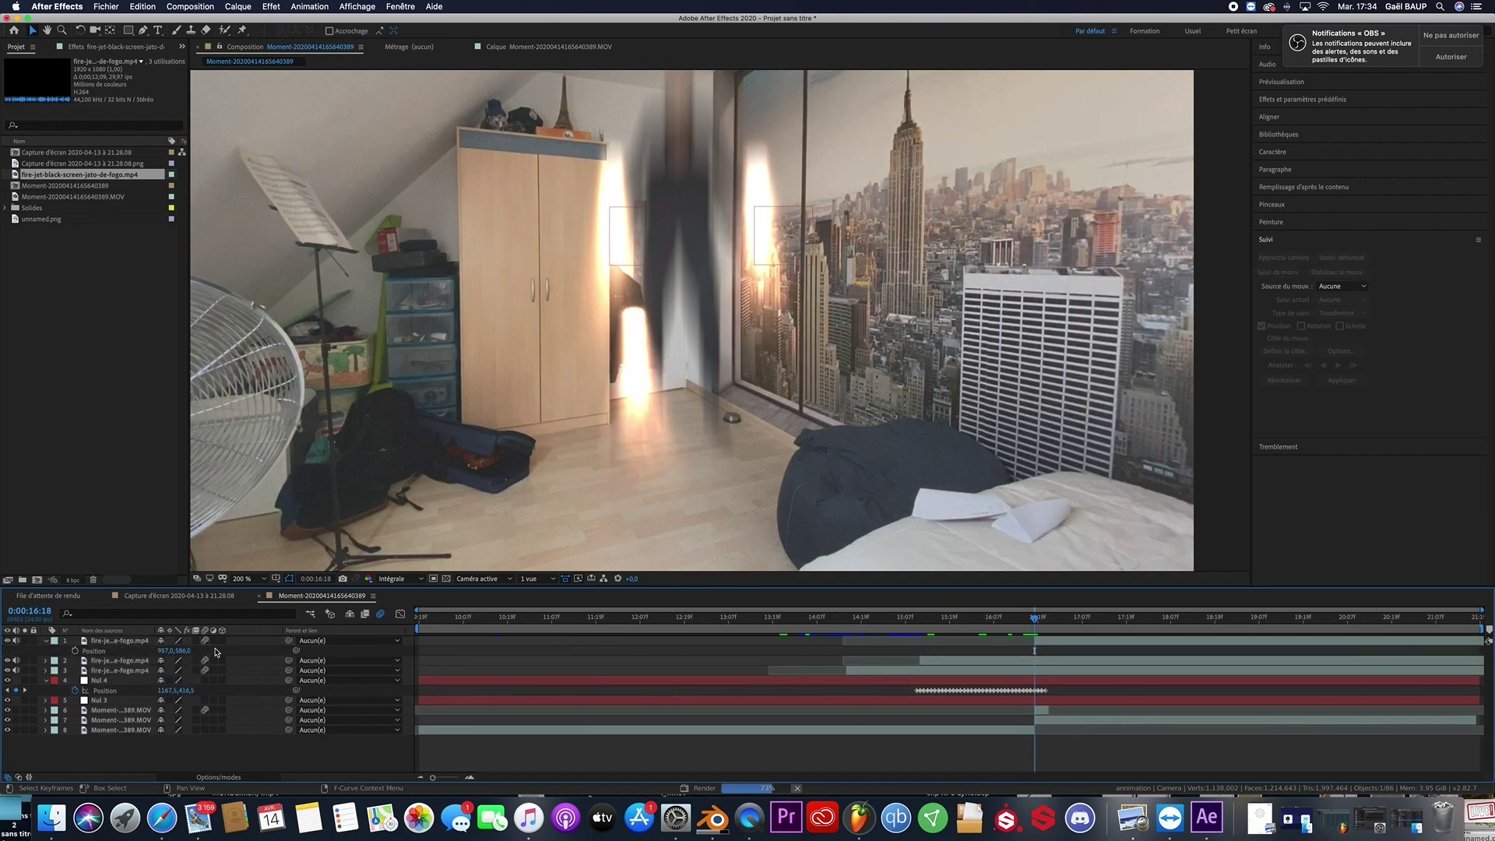
click(1047, 636)
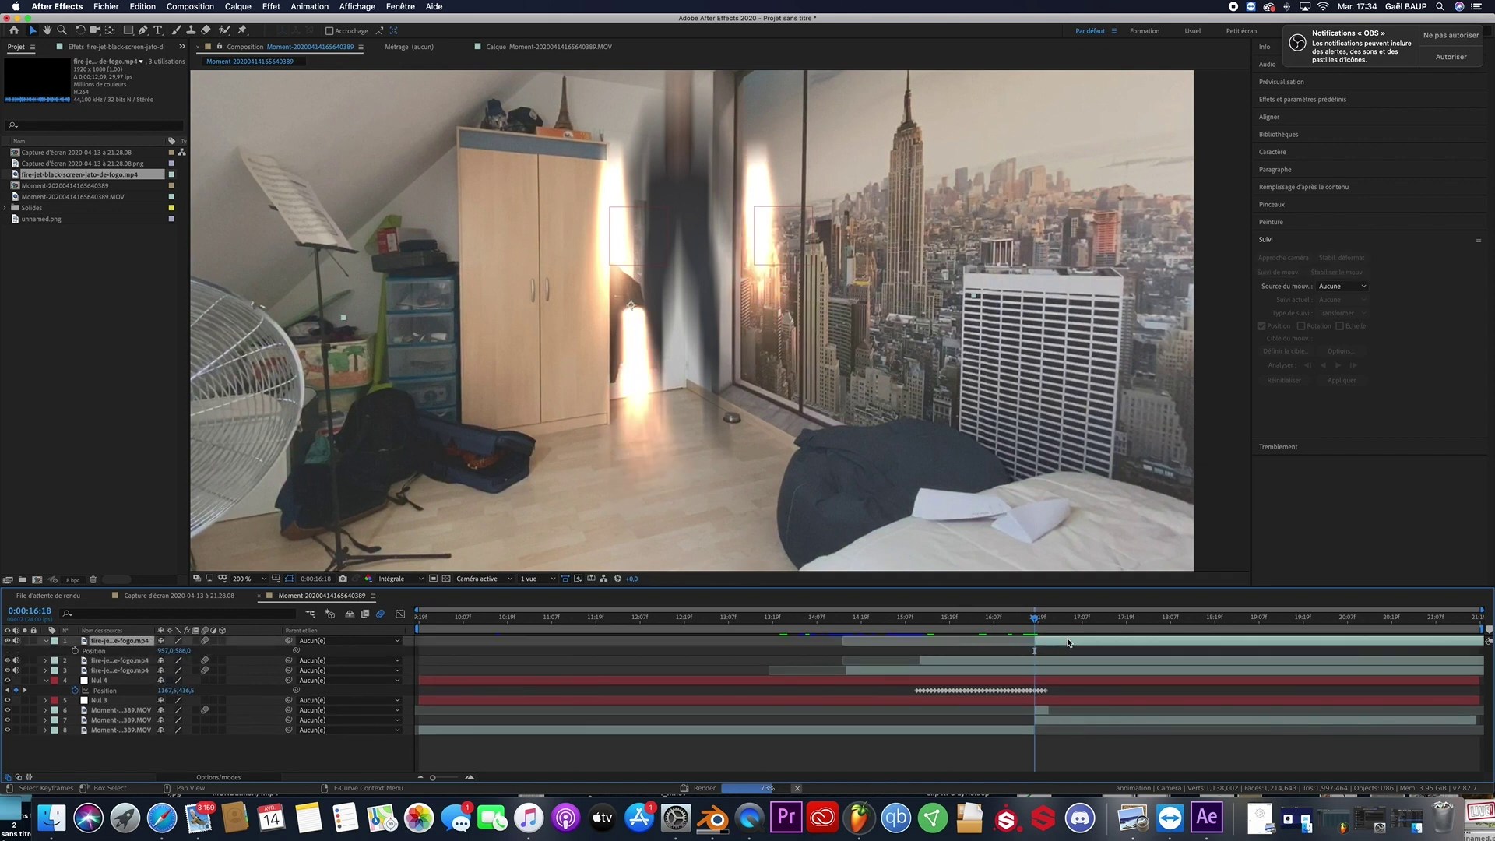
Move the fire part starting at 0:00:16:18 down to the floor below the figure and set its first position keyframe there
drag(658, 374, 667, 468)
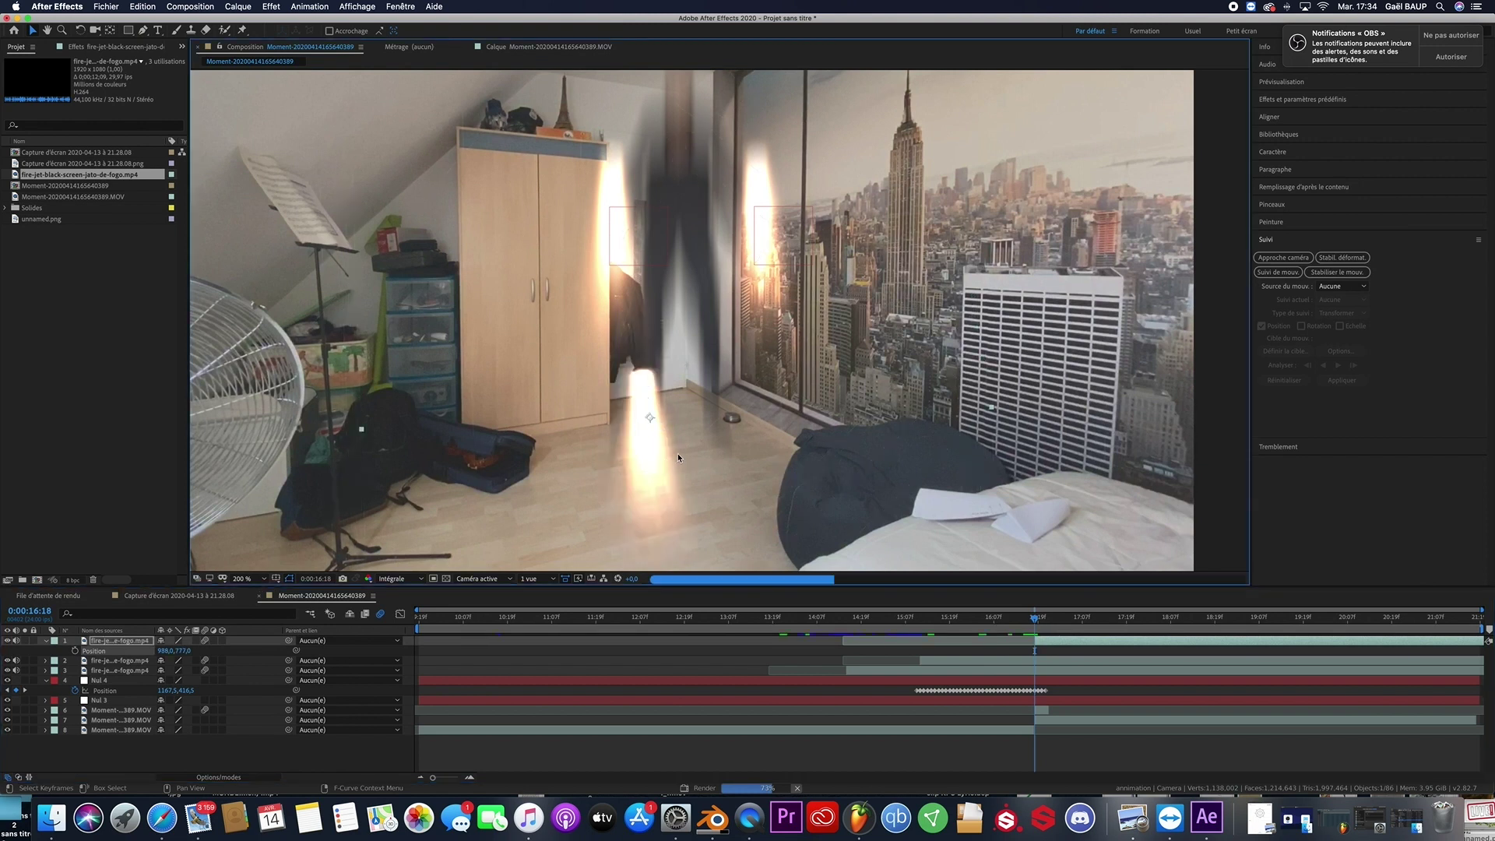
drag(668, 401, 668, 441)
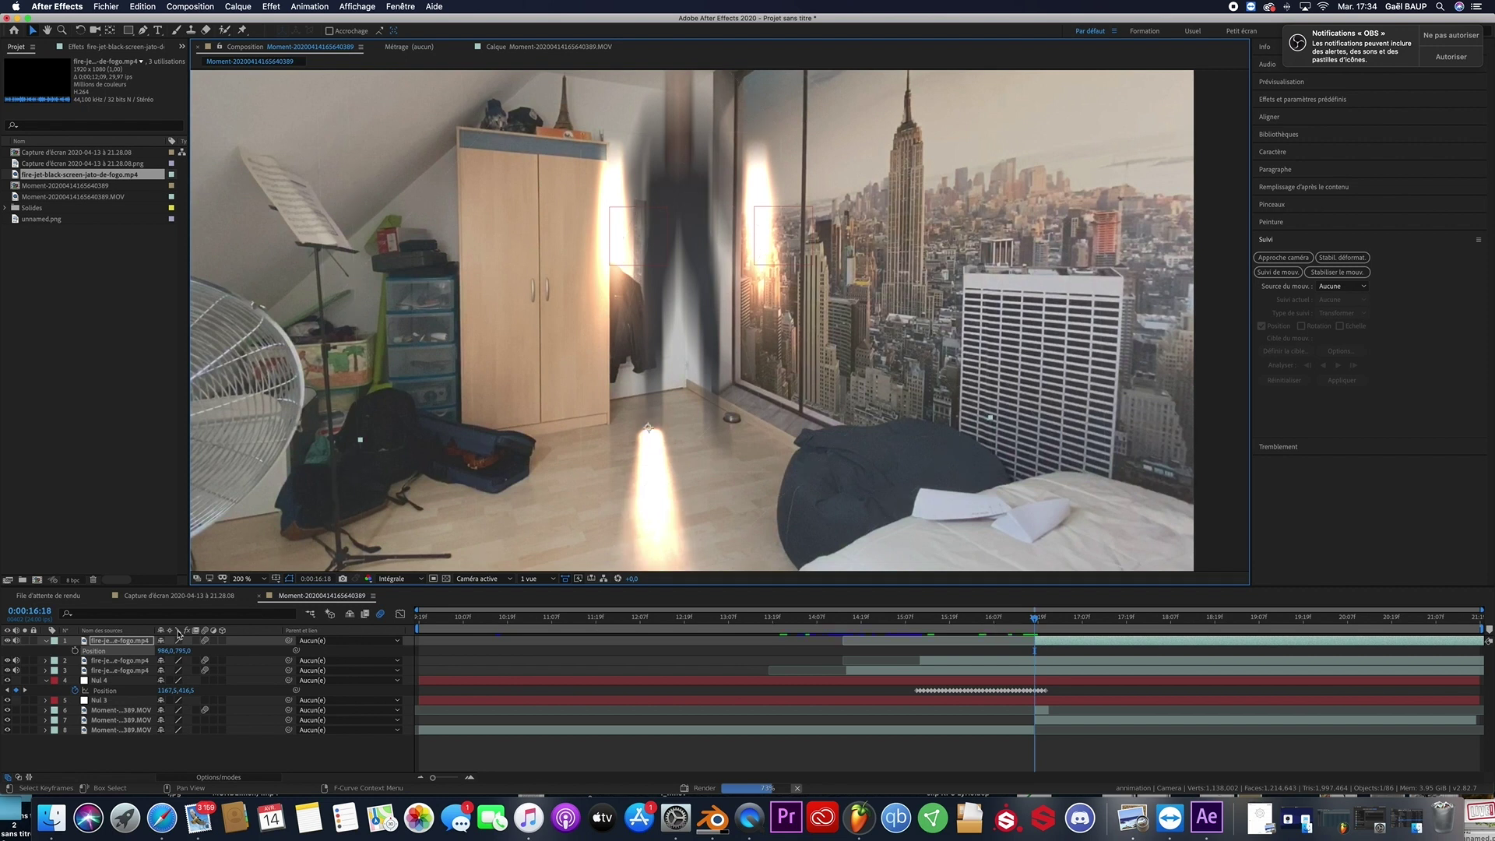
click(76, 650)
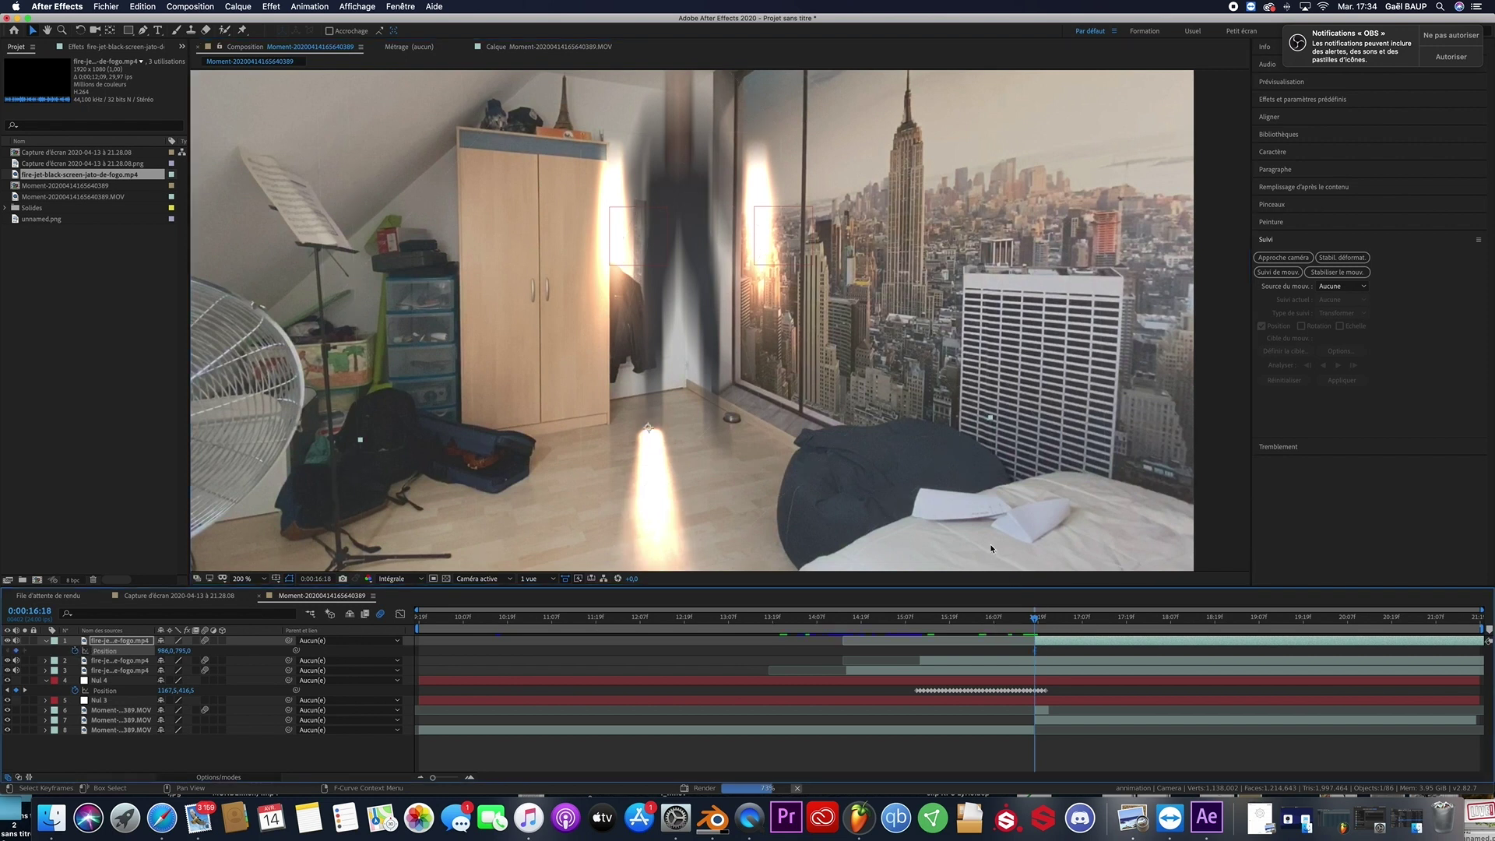
Animate the fire shooting upward out of the frame with position keyframes at 0:00:16:19, 0:00:16:20 and 0:00:16:21
key(comma)
click(1037, 619)
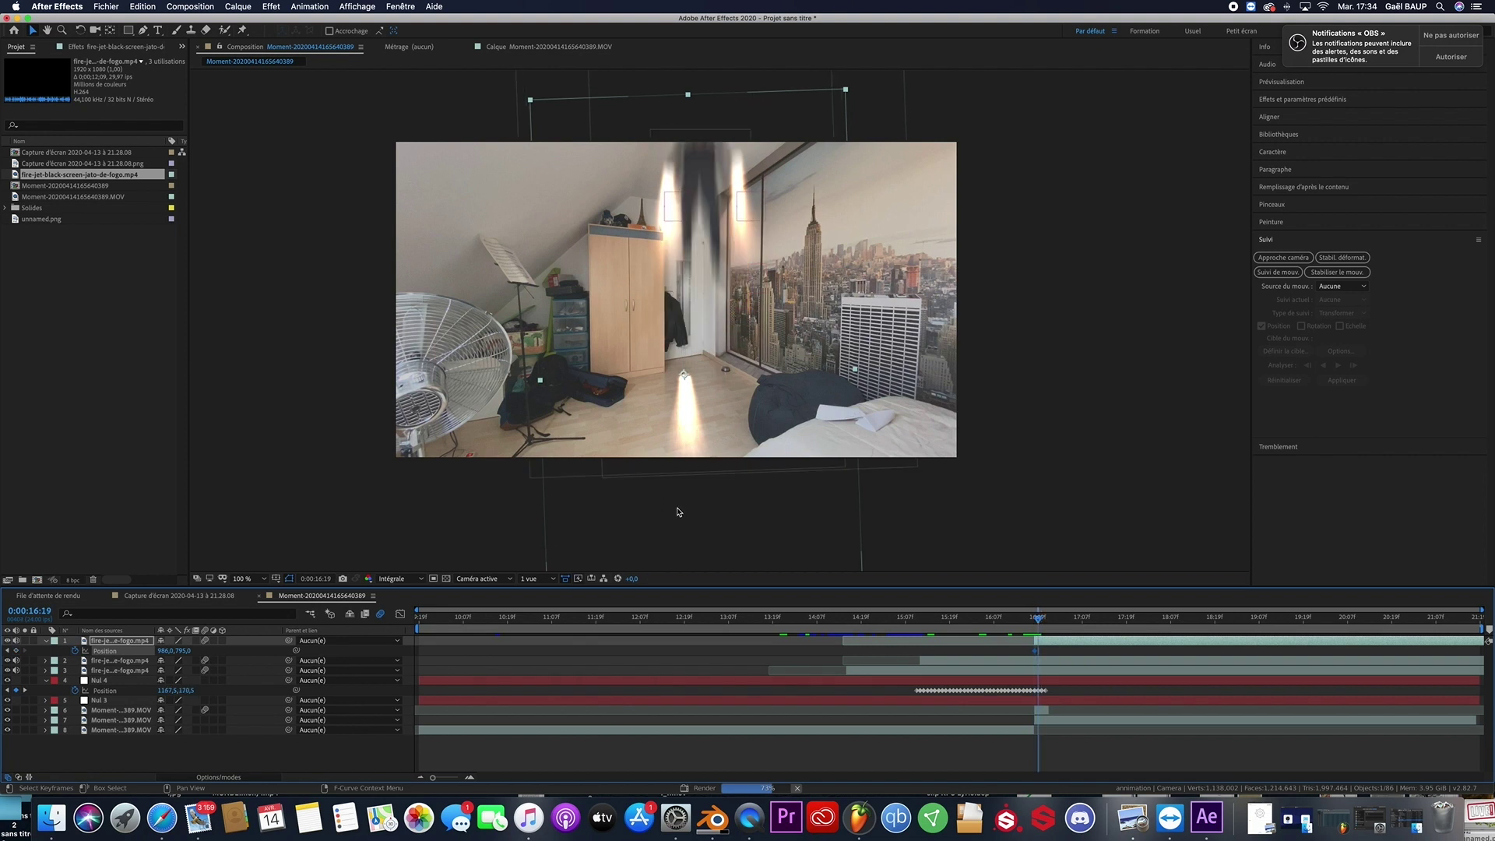
drag(678, 511, 671, 424)
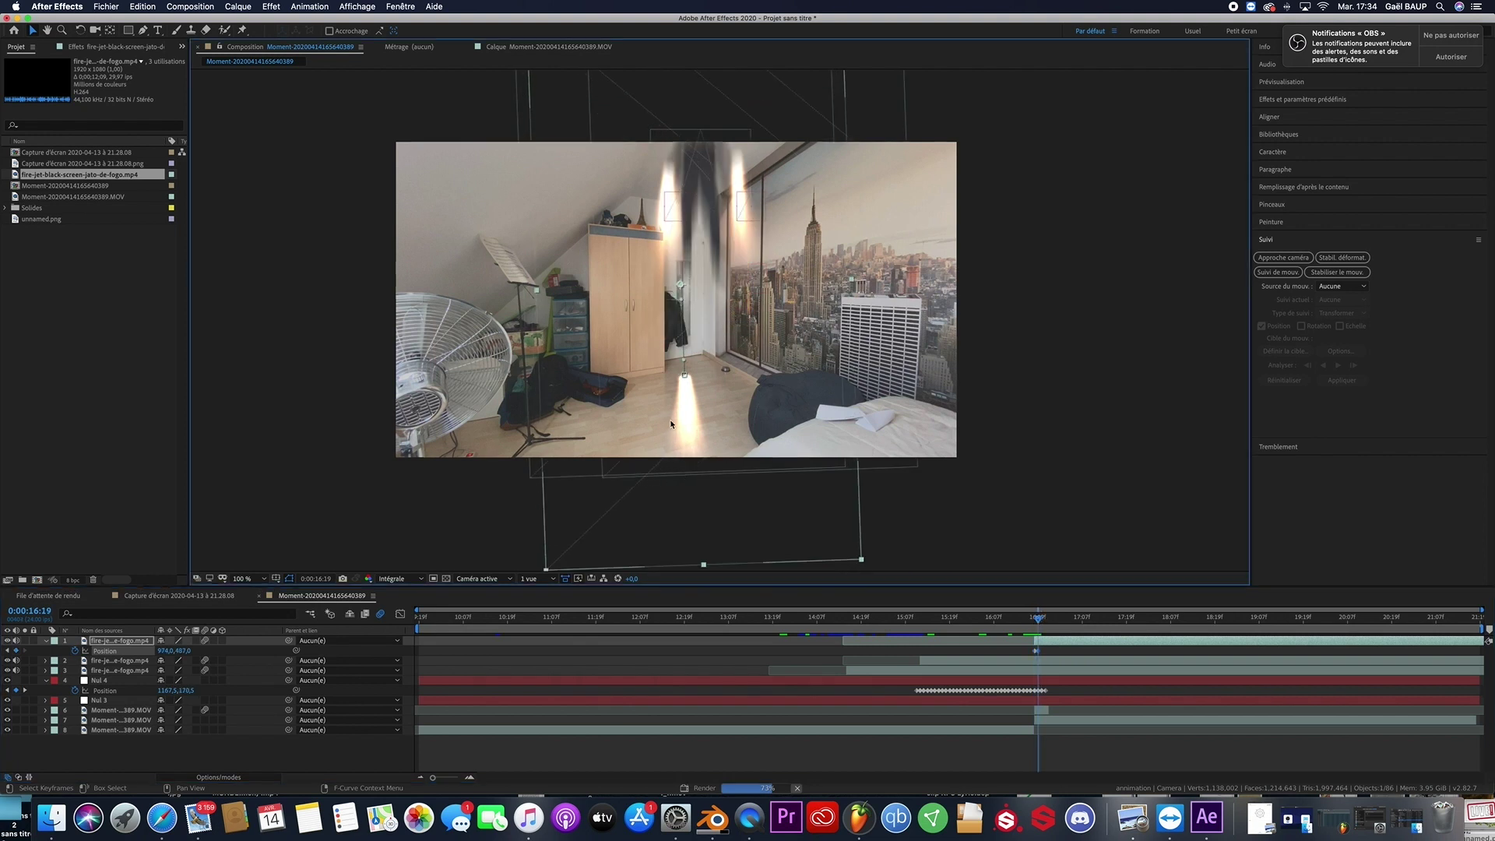
click(1042, 625)
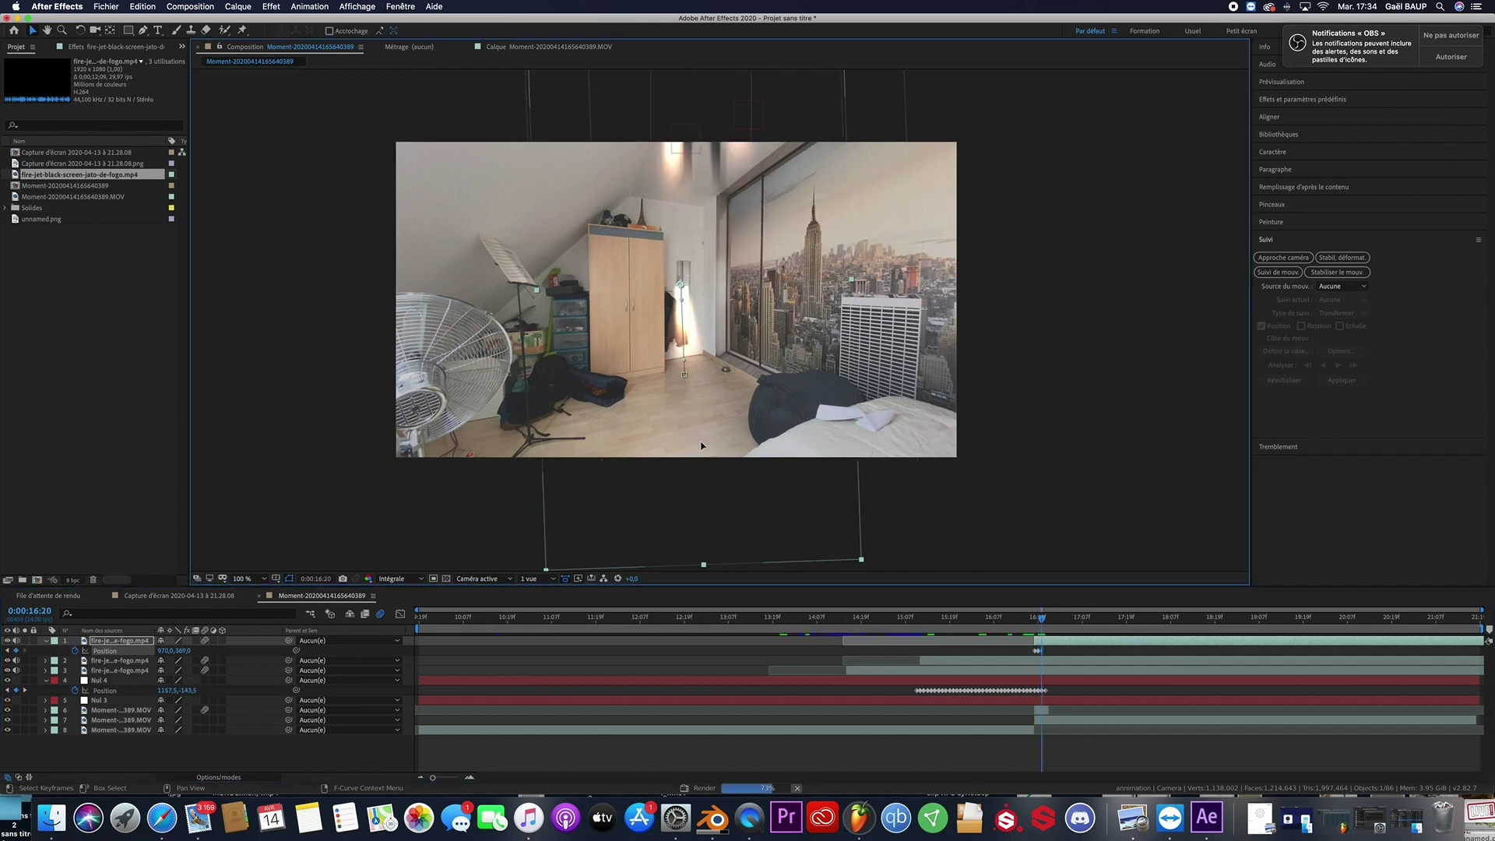
drag(700, 445, 703, 389)
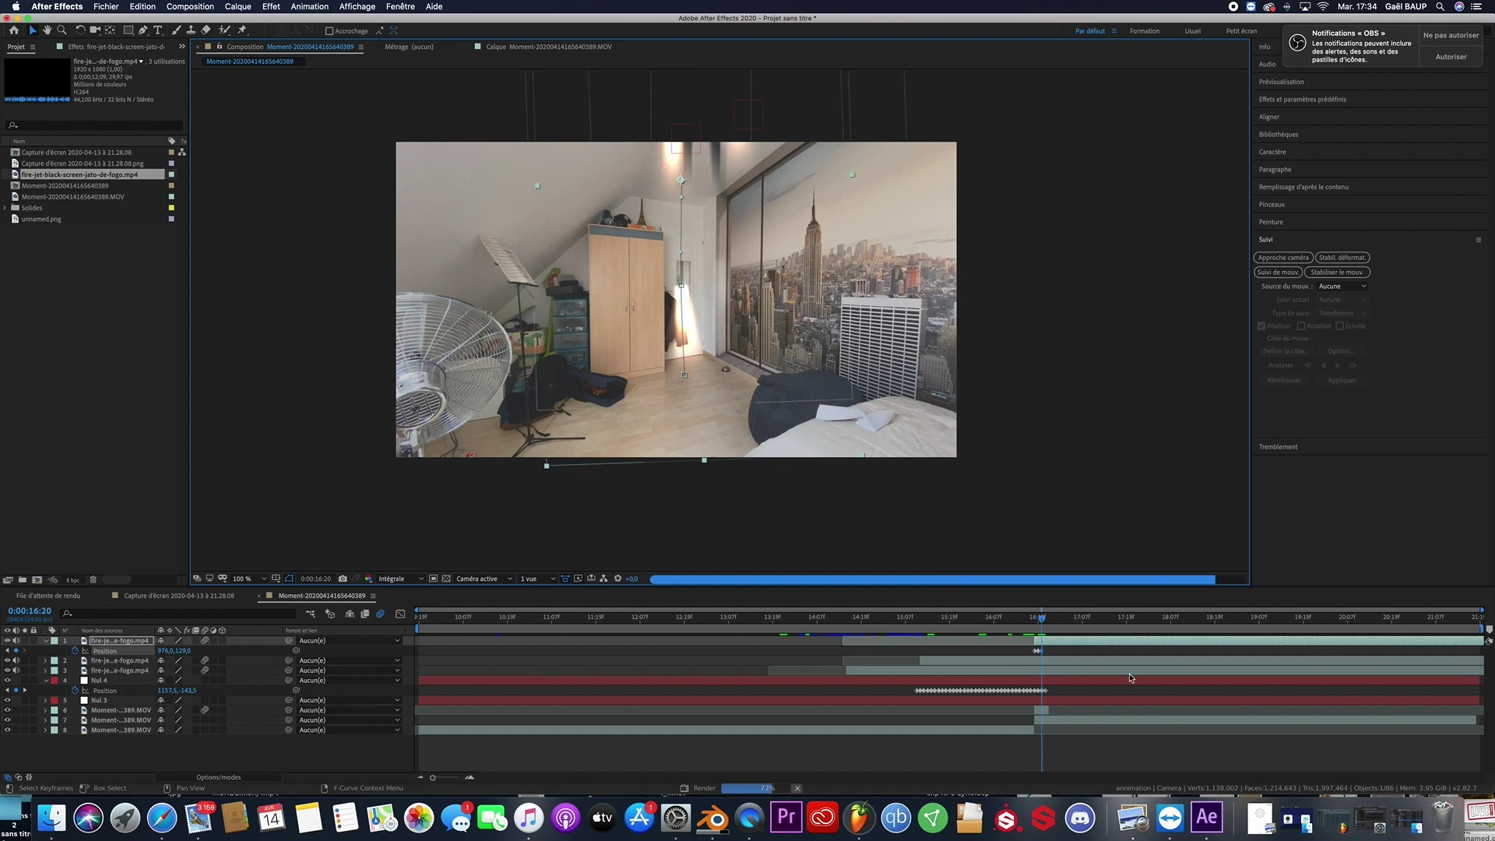
click(1045, 623)
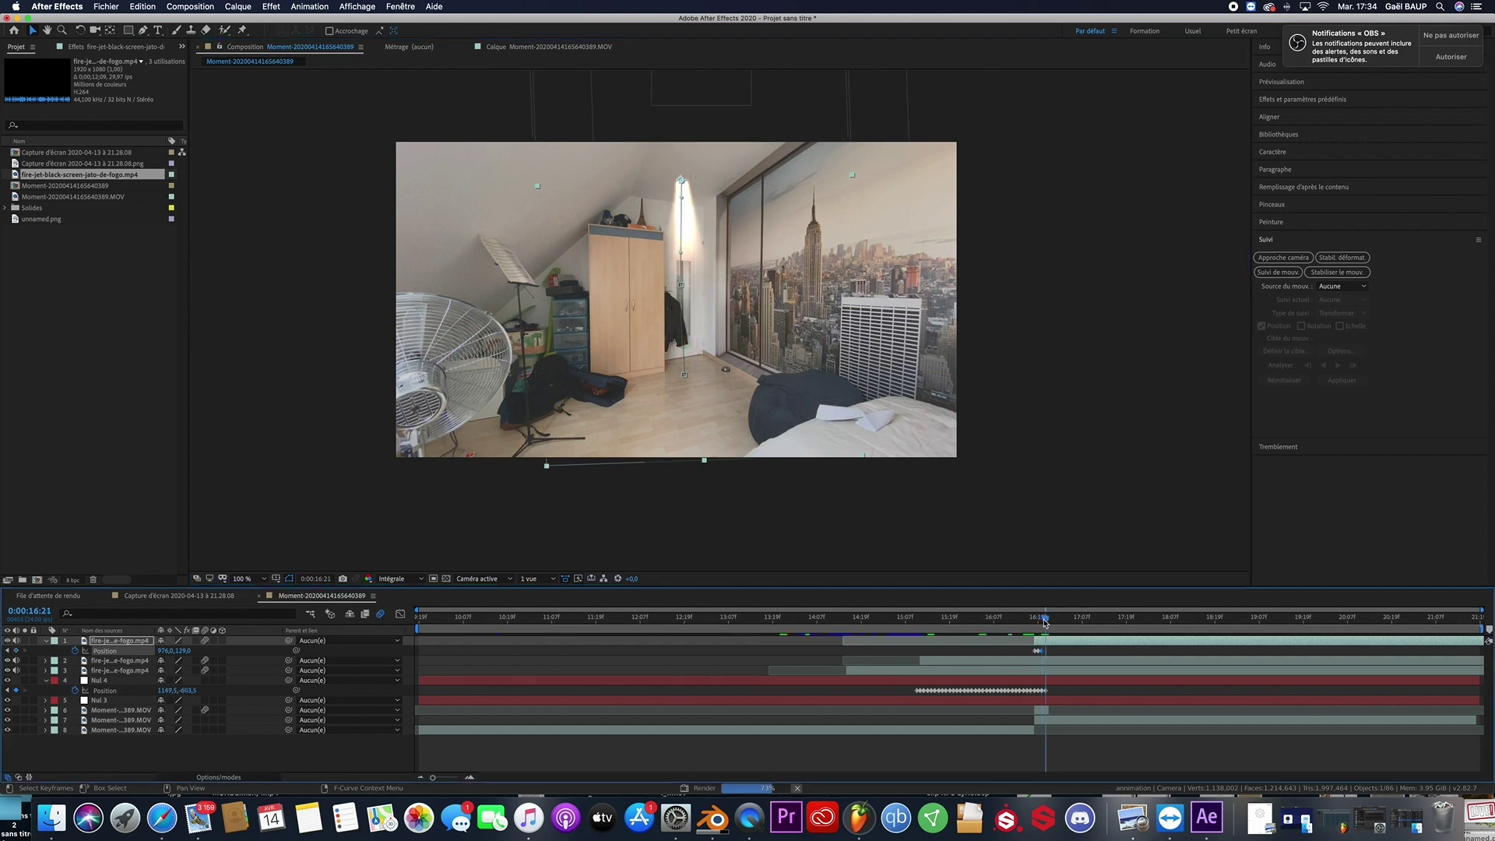
drag(631, 436, 667, 263)
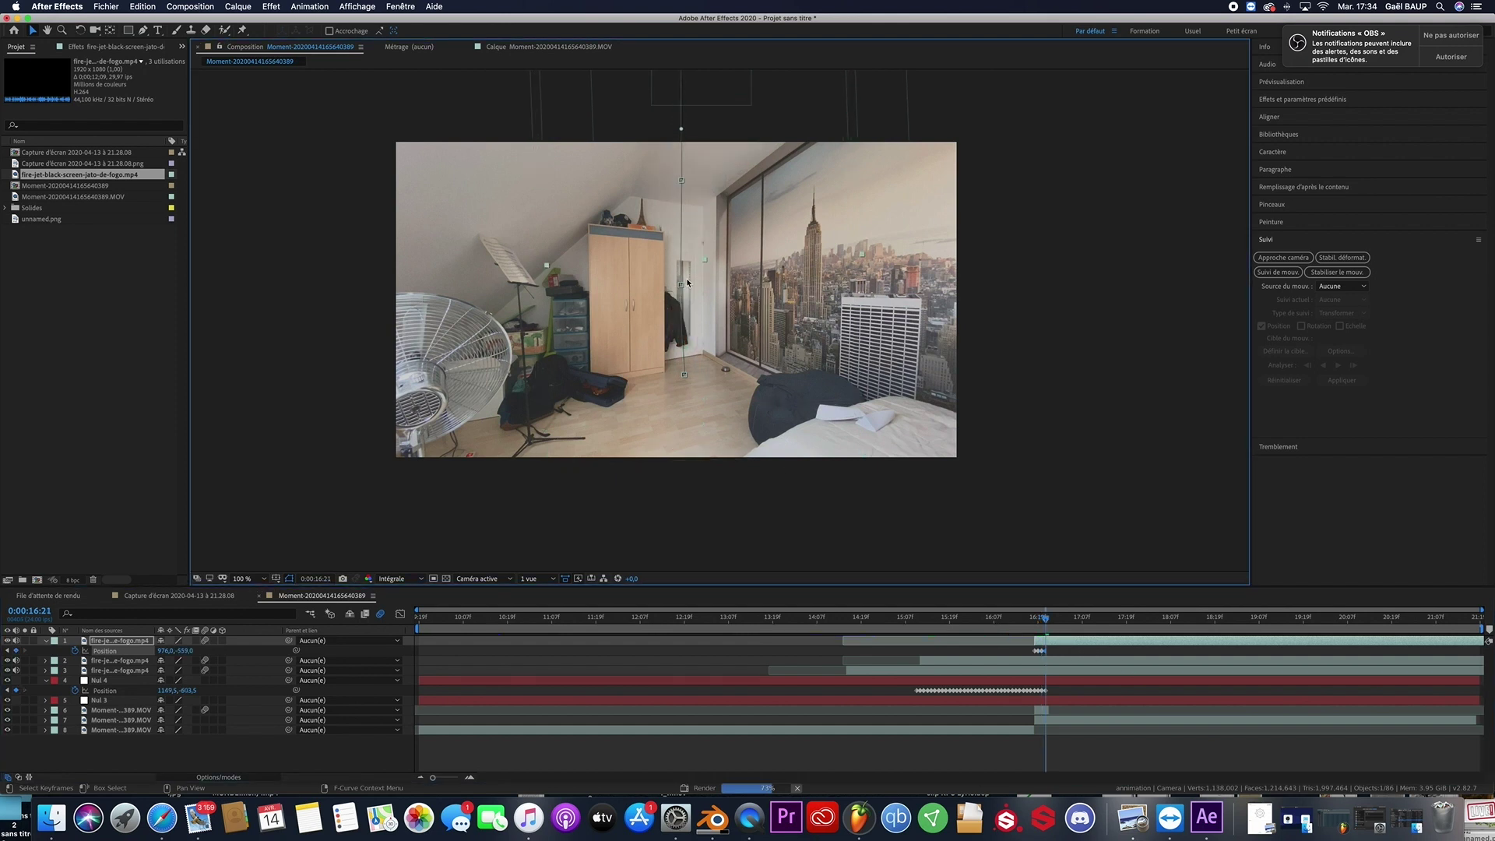
Duplicate the animated fire layer, shift all the copy's position keyframes about 110 px right to form a second jet, and preview the take-off
key(super+d)
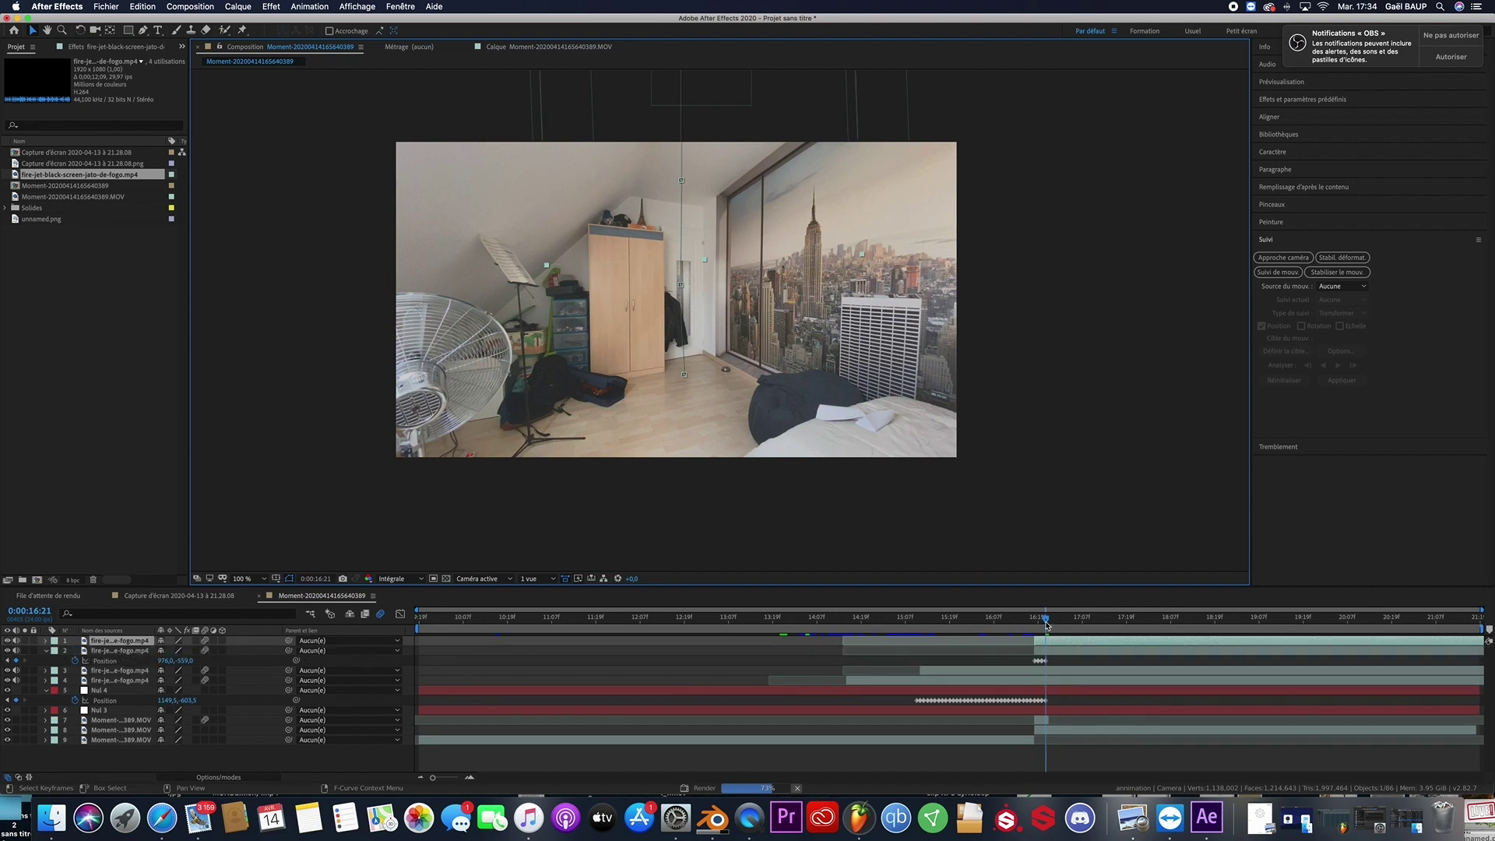
drag(1045, 622, 1035, 623)
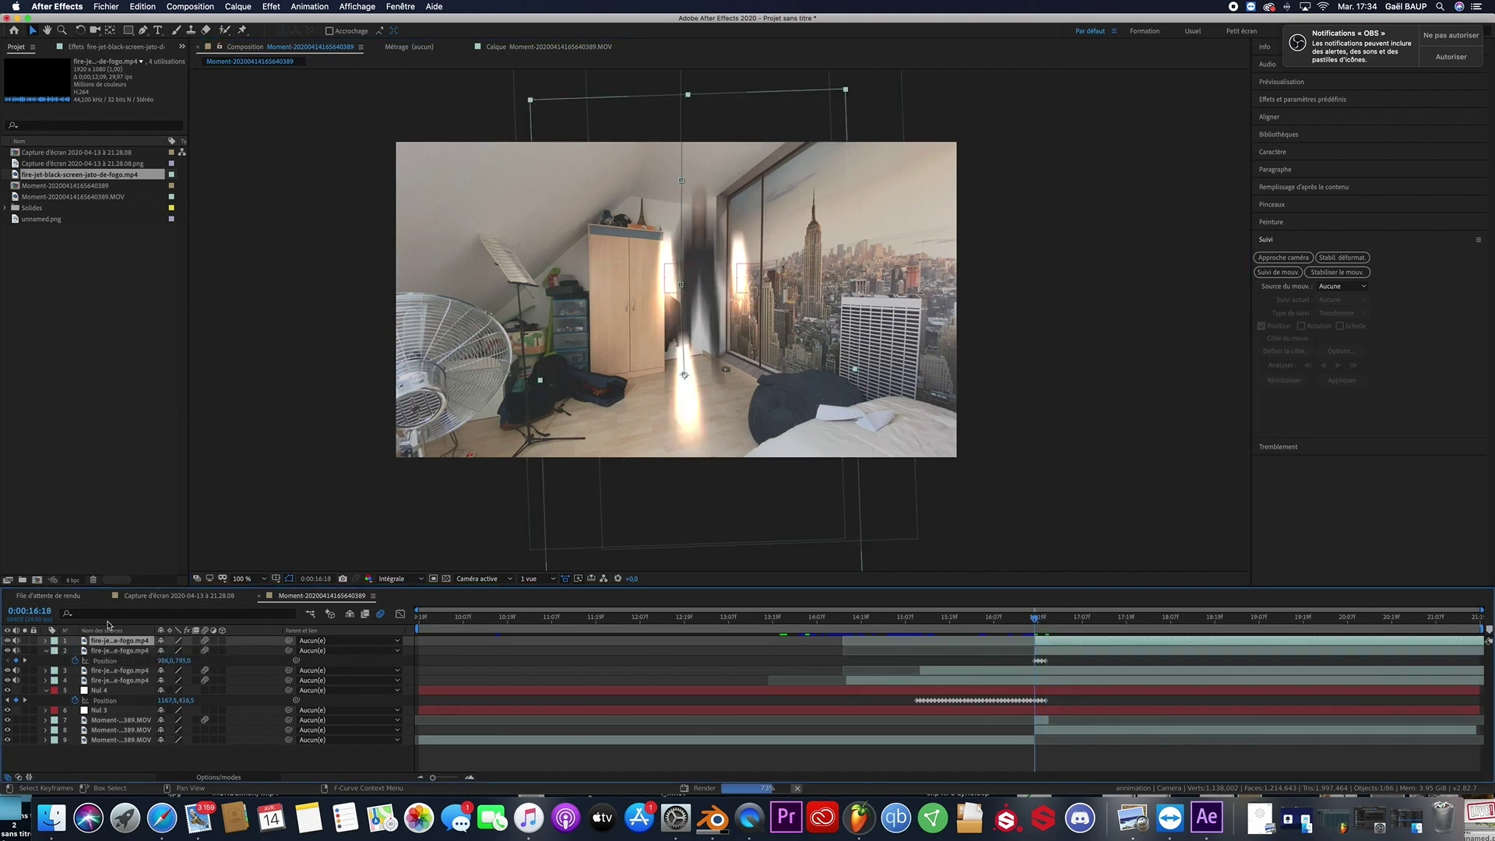
key(p)
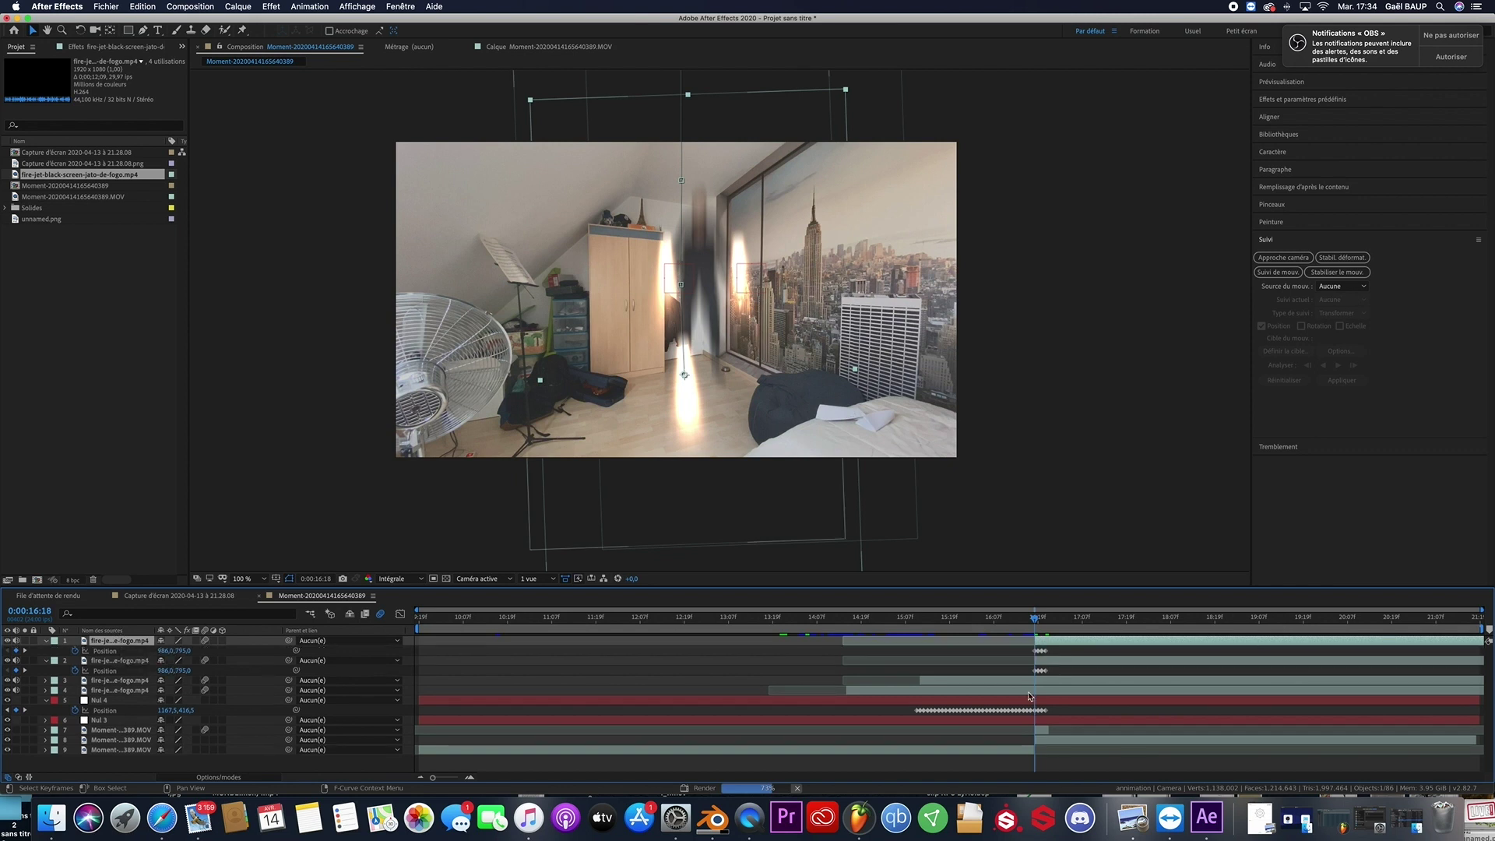
click(104, 650)
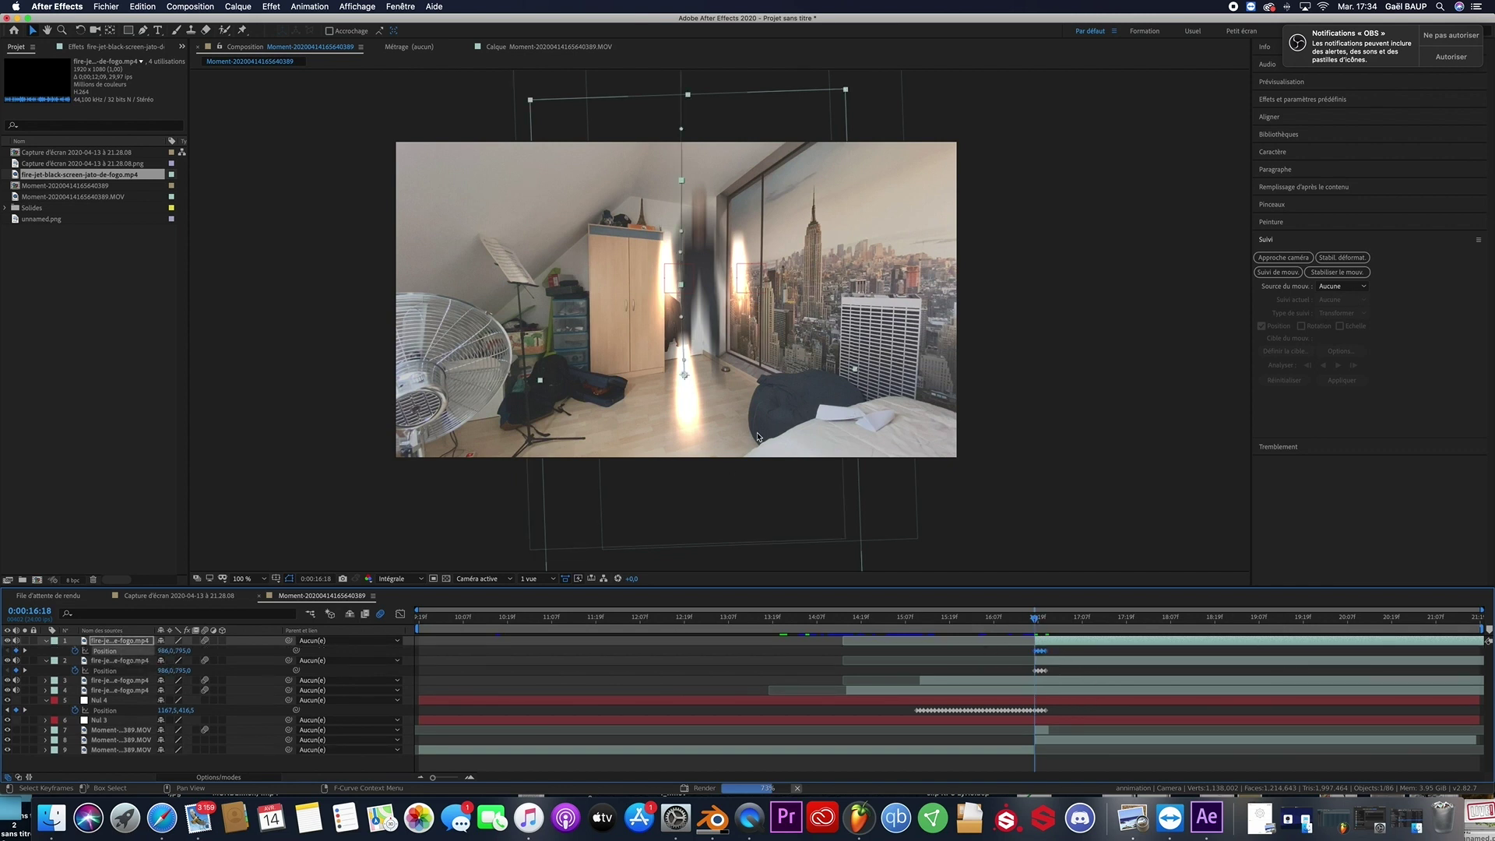
drag(758, 437, 739, 470)
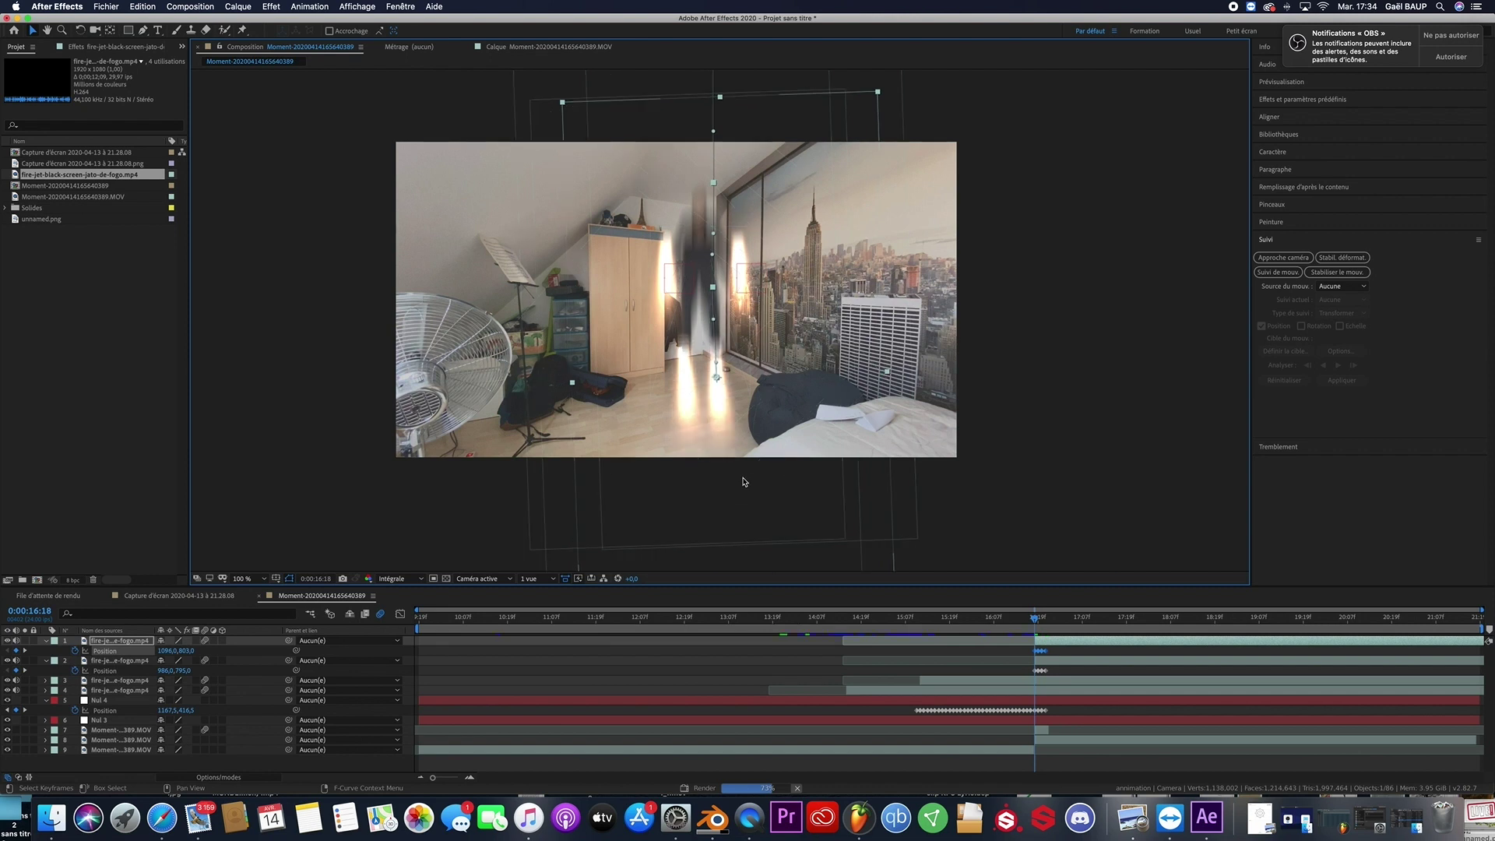
key(space)
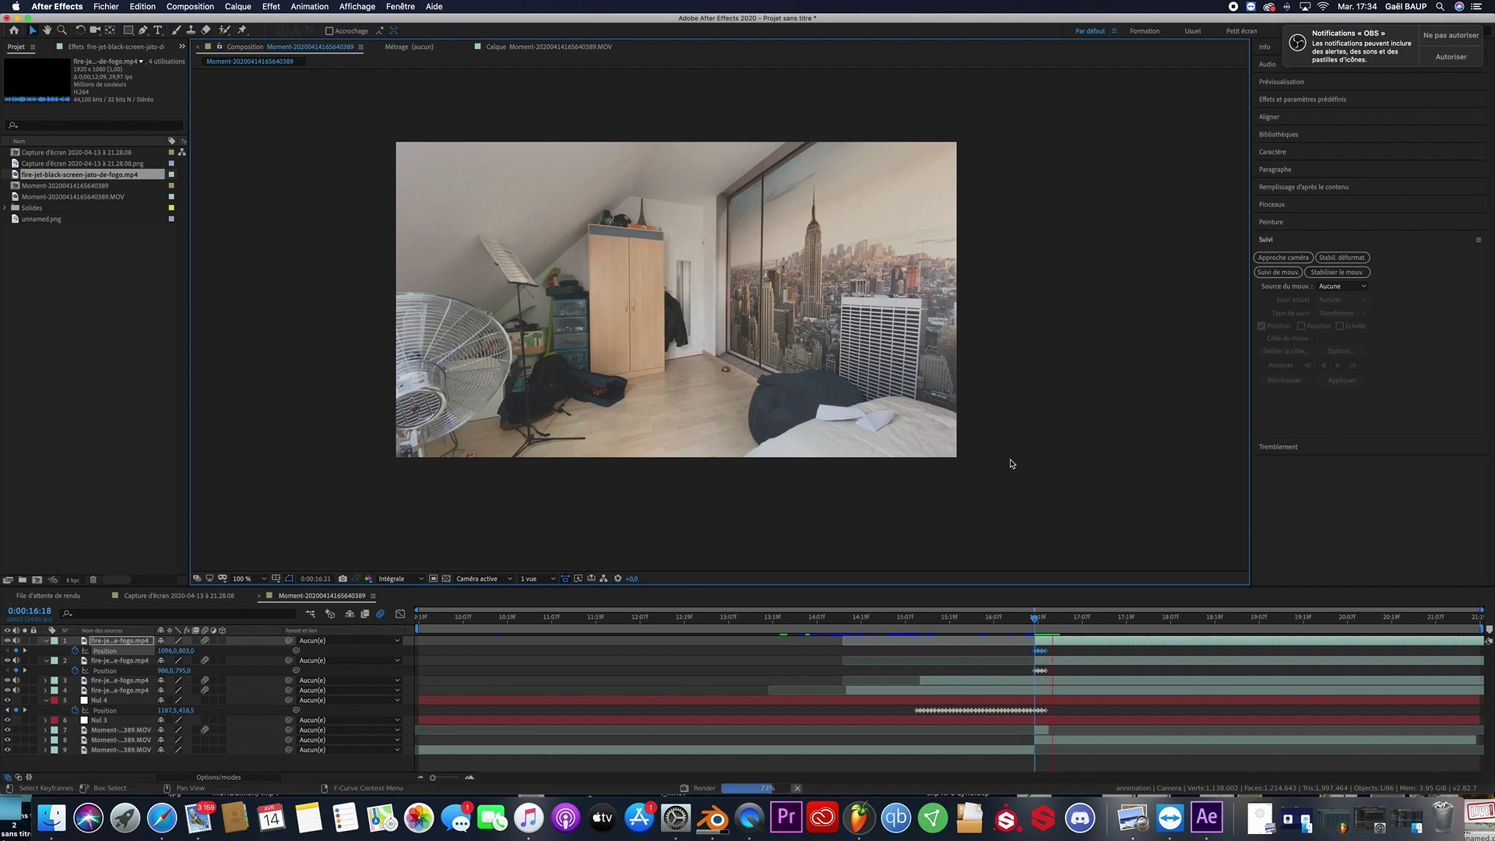
key(space)
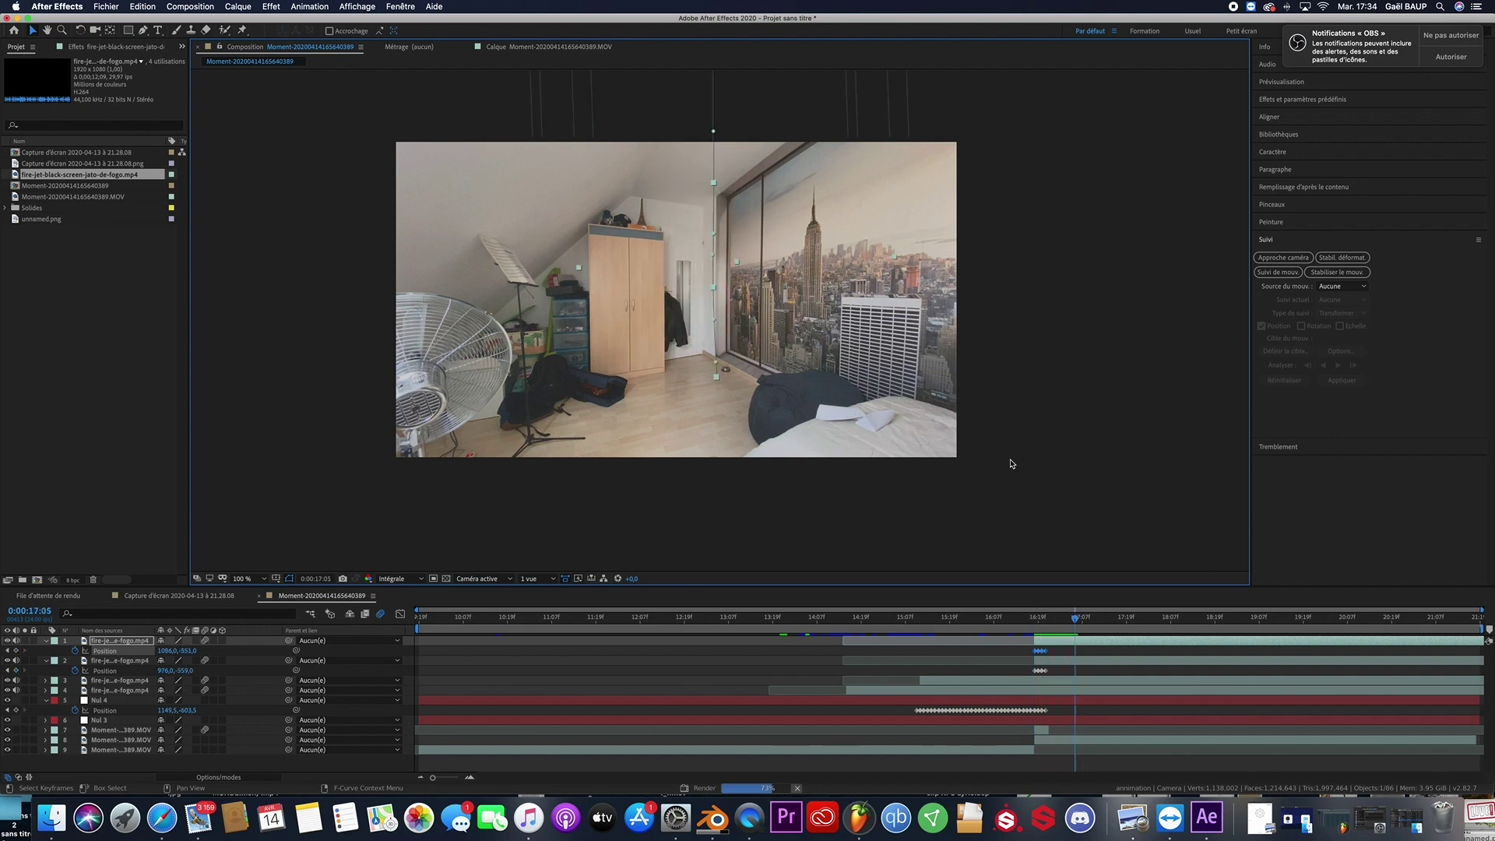